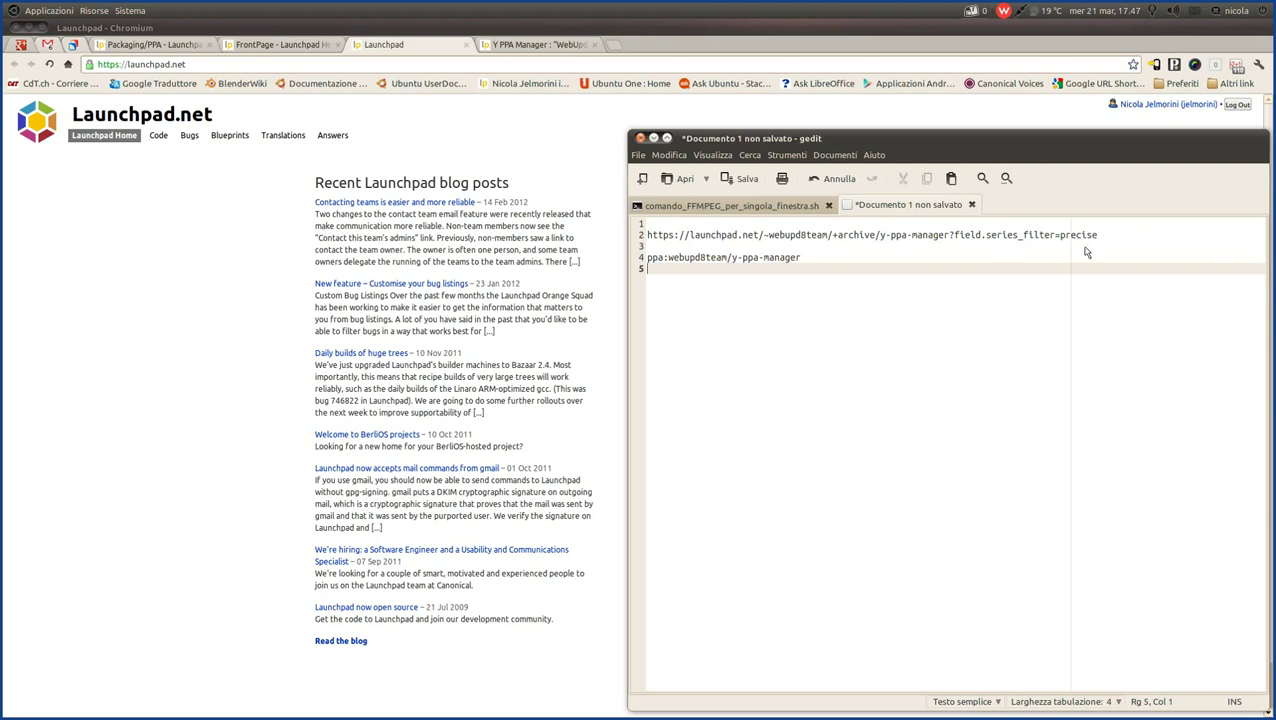
# Show the Y PPA Manager page of the WebUpd8 team and highlight its Launchpad address in the gedit notes.
pyautogui.moveTo(1108, 238); pyautogui.dragTo(646, 236)
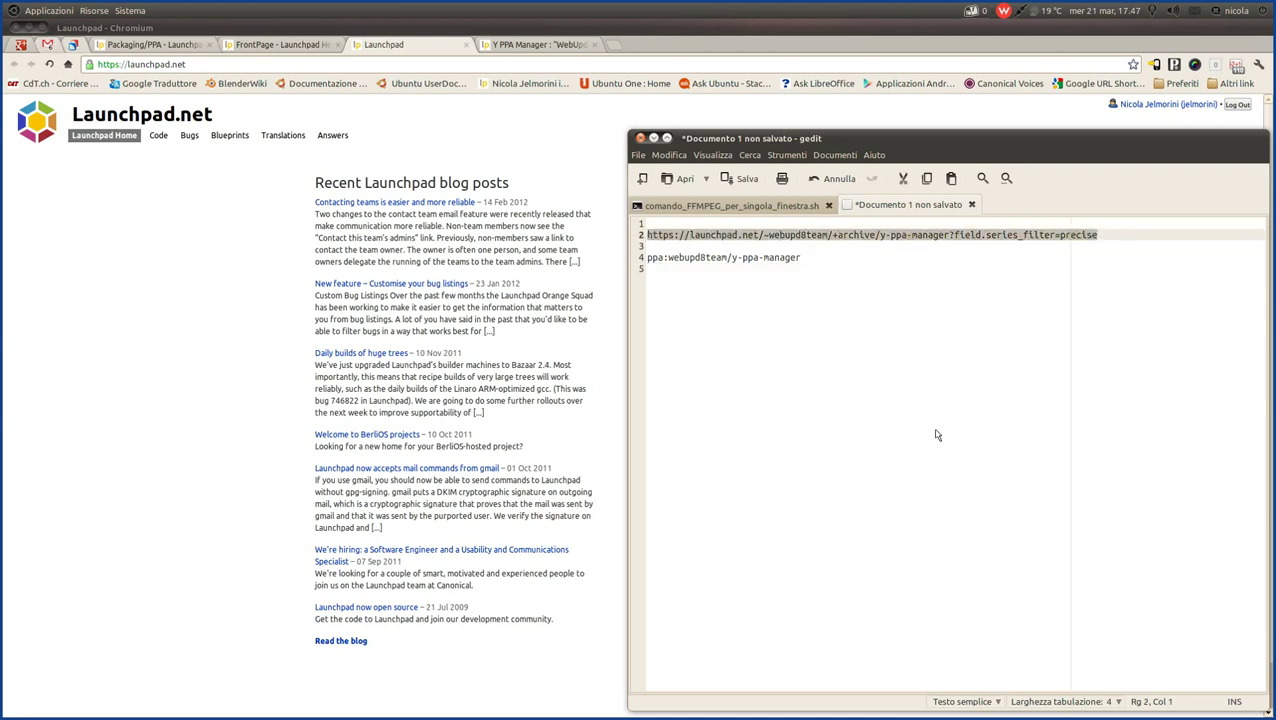
pyautogui.click(537, 46)
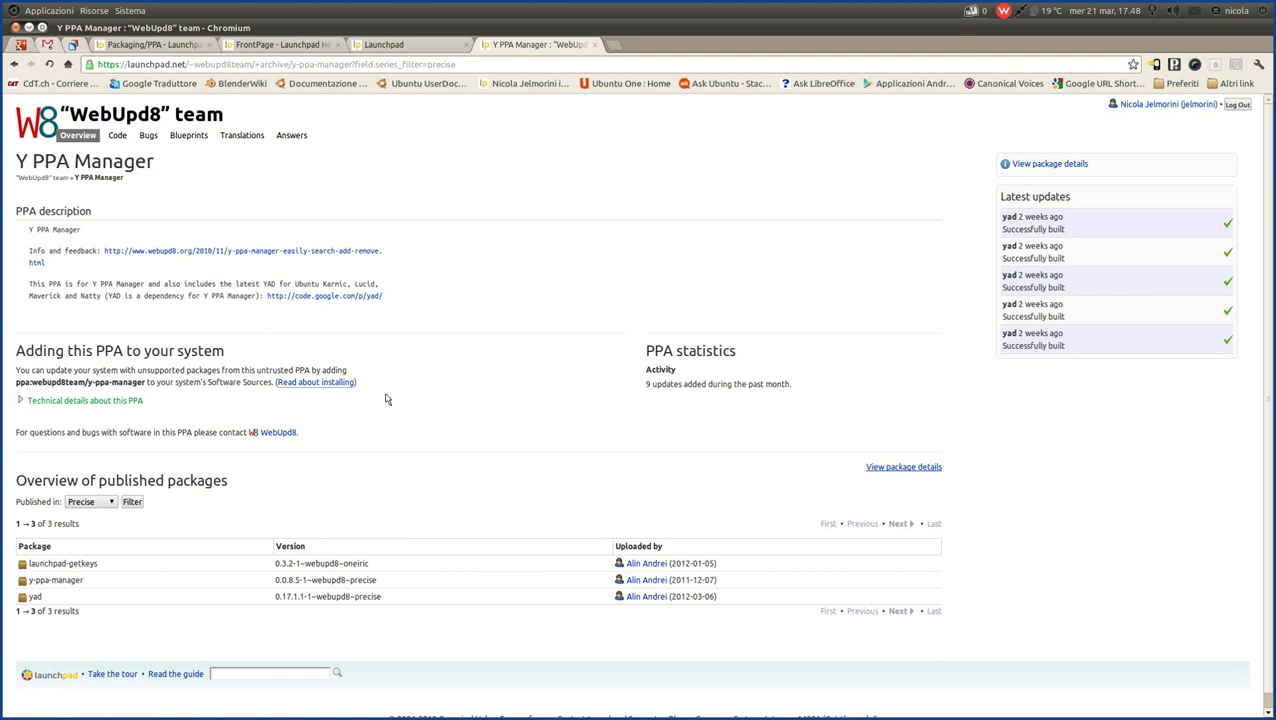
pyautogui.hotkey('alt', 'Tab')
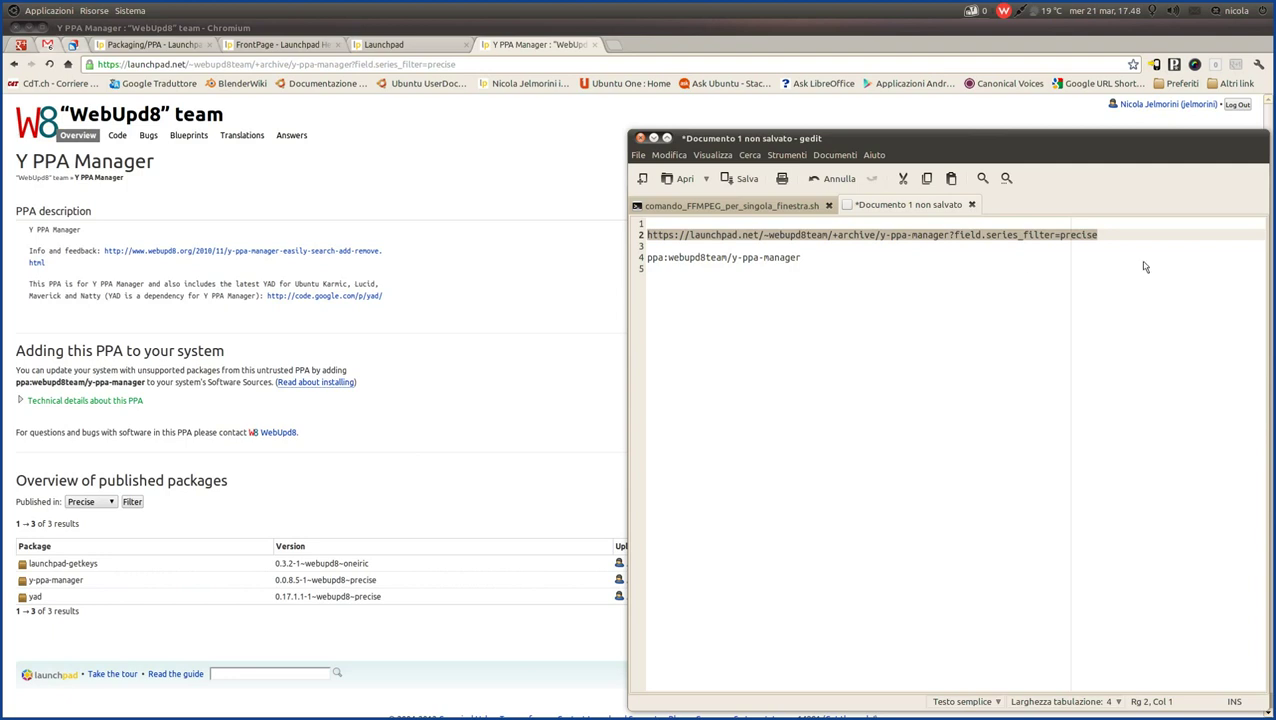
pyautogui.moveTo(1140, 240); pyautogui.dragTo(632, 240)
pyautogui.click(841, 330)
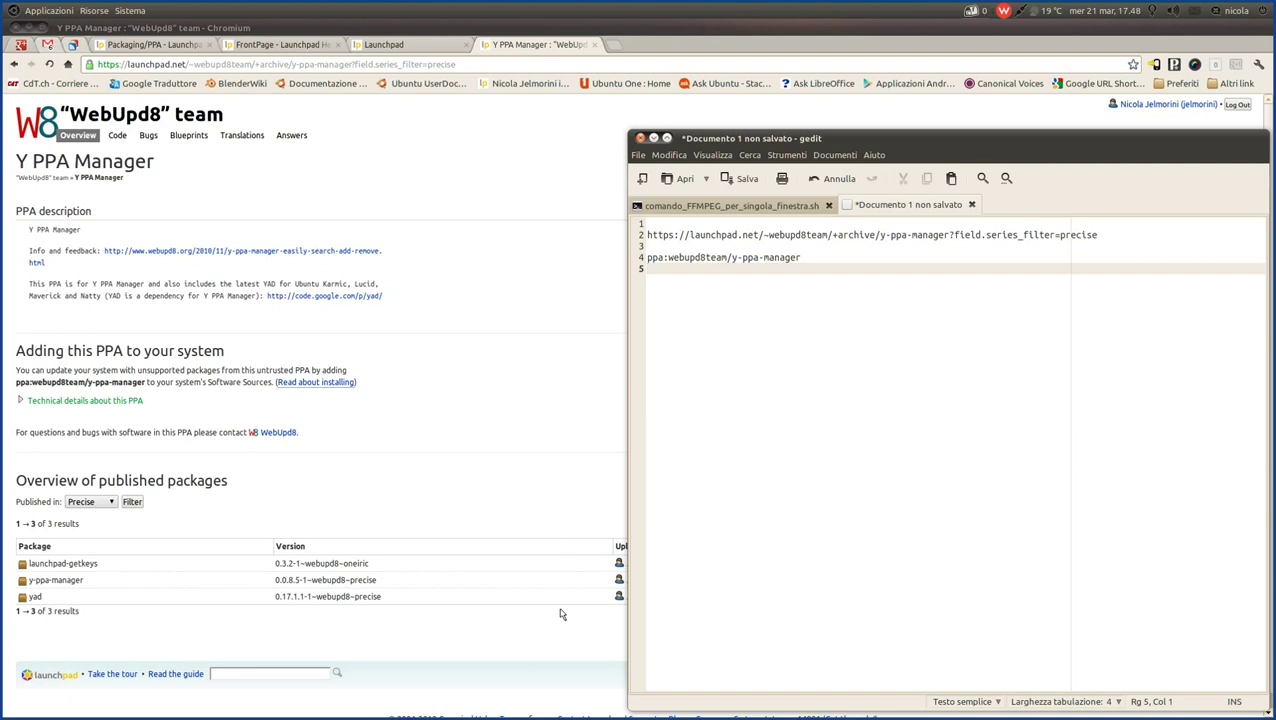
# Bring up the Sorgenti software window with its Altro software list and move it clear of the notes.
pyautogui.click(140, 11)
pyautogui.moveTo(175, 51)
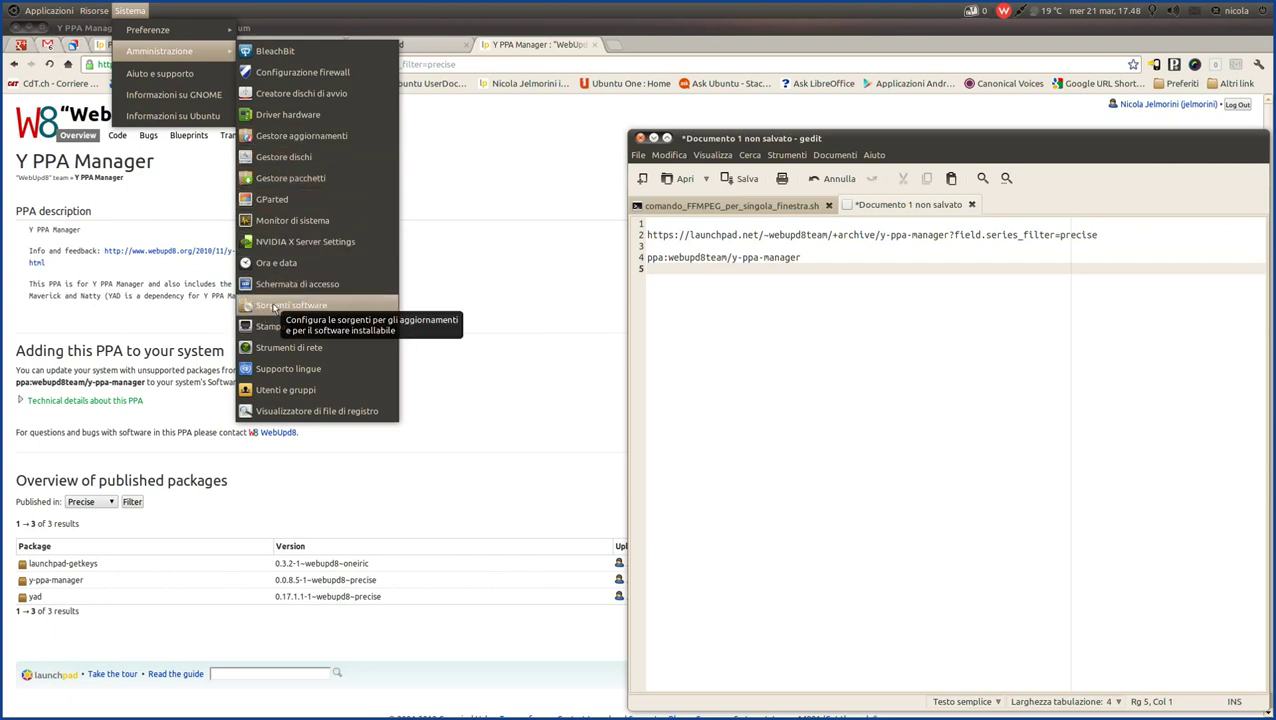
pyautogui.click(775, 397)
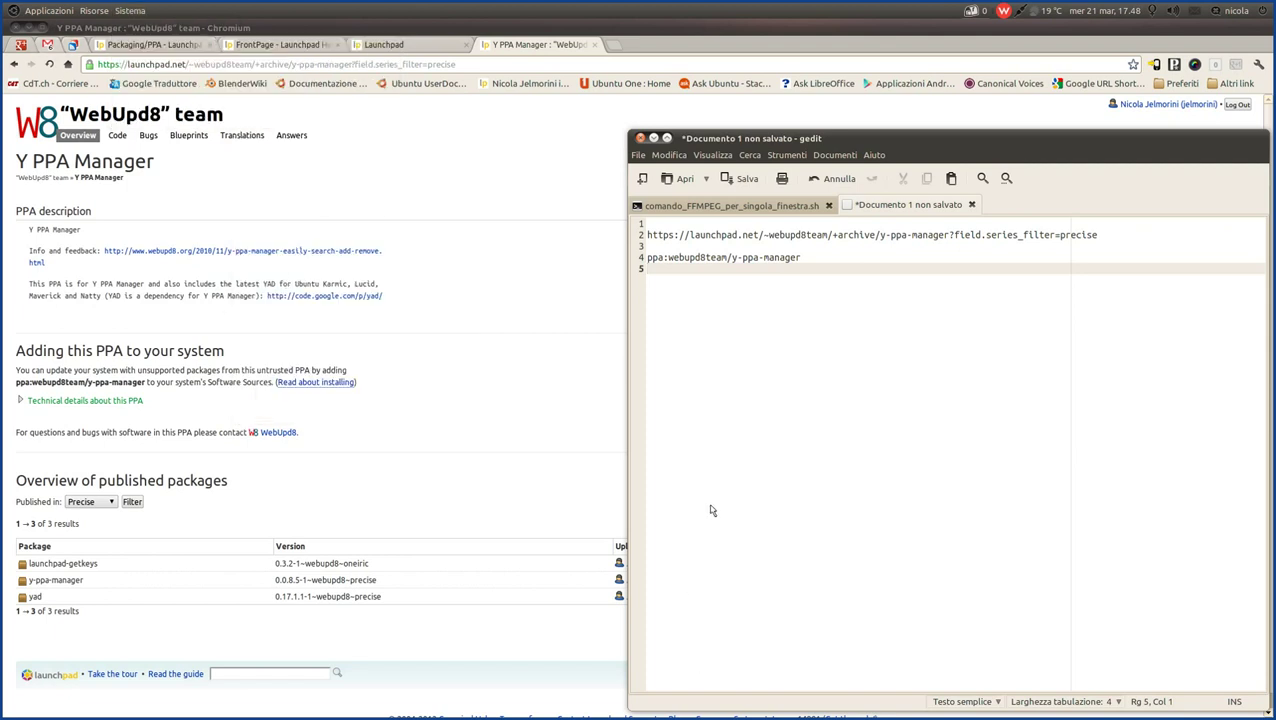
pyautogui.hotkey('alt', 'Tab')
pyautogui.hotkey('alt', 'Tab')
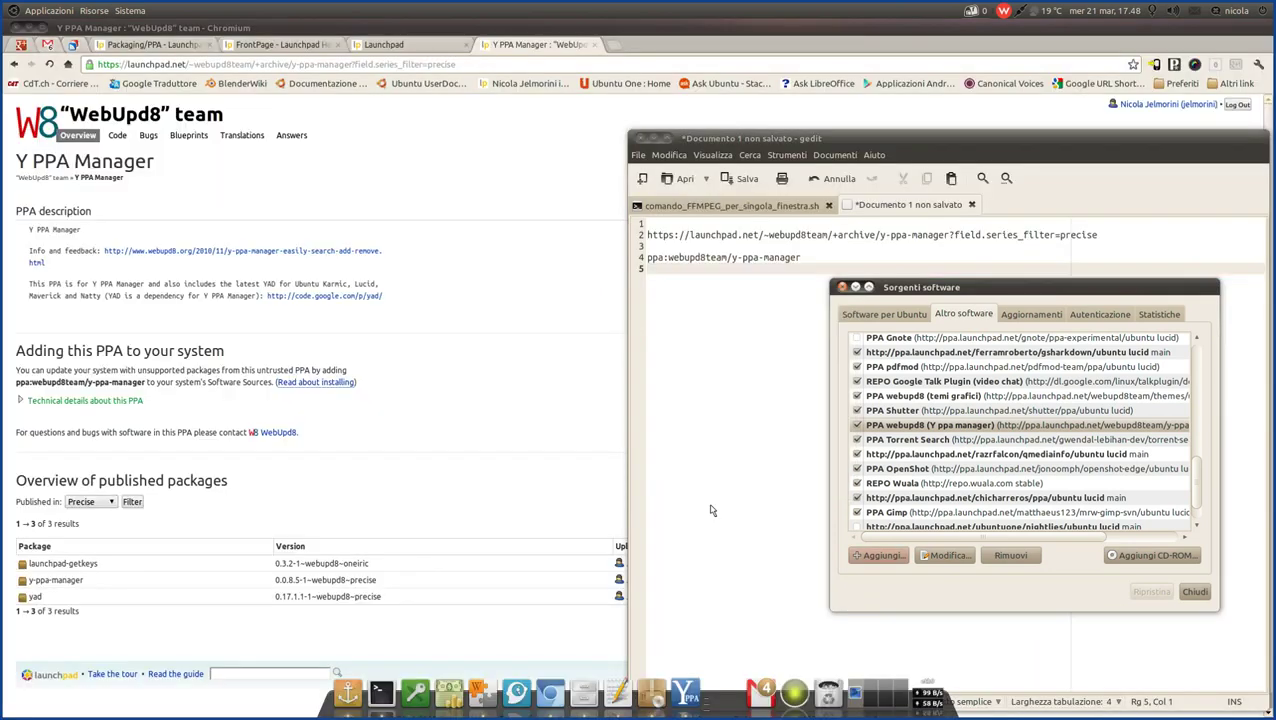
pyautogui.moveTo(991, 293); pyautogui.dragTo(938, 278)
pyautogui.click(903, 301)
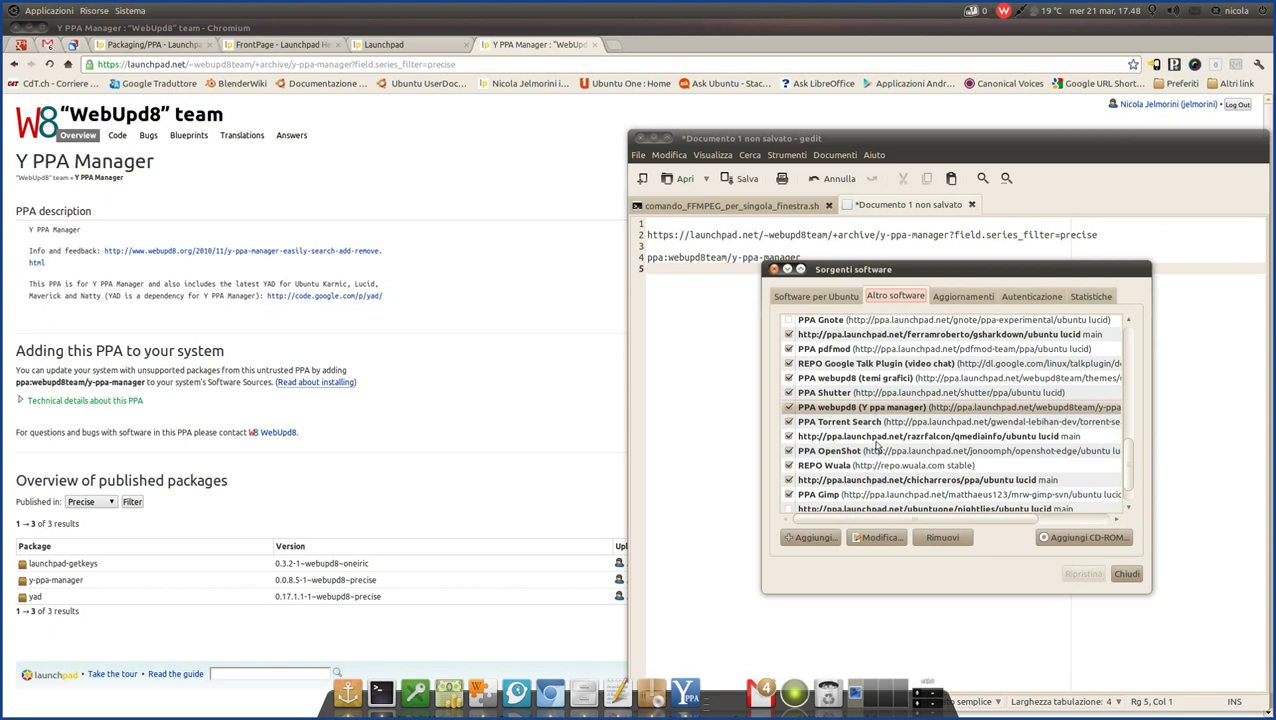
# Examine the third-party repository list, including the PPA webupd8 (Y ppa manager) entry.
pyautogui.scroll(-2, 877, 448)
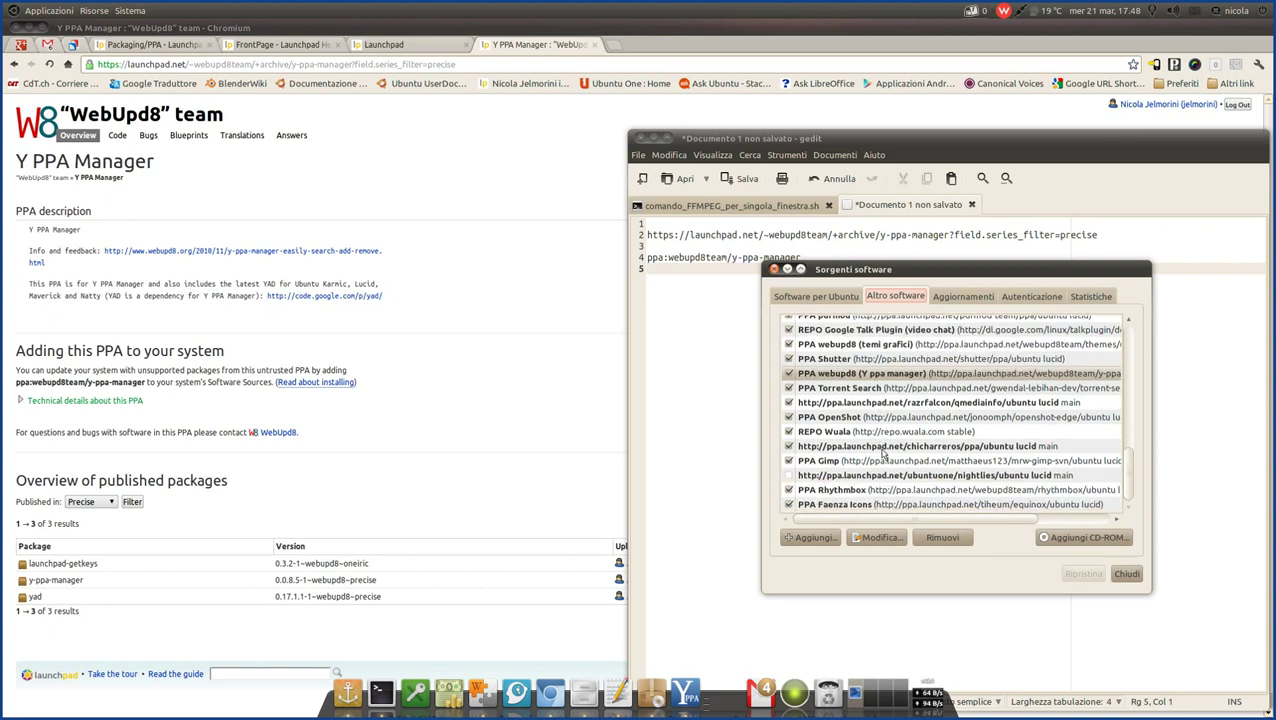
pyautogui.scroll(10, 884, 453)
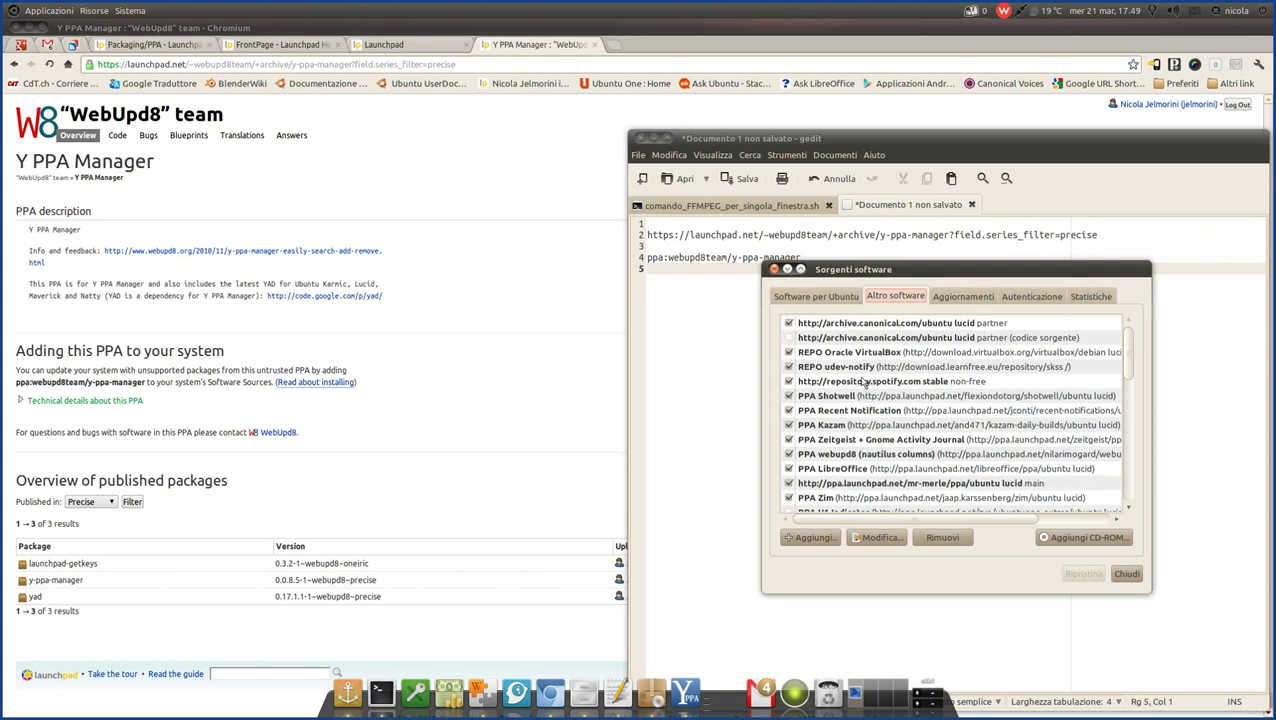
pyautogui.scroll(-8, 881, 397)
pyautogui.scroll(-2, 876, 400)
pyautogui.scroll(-2, 853, 400)
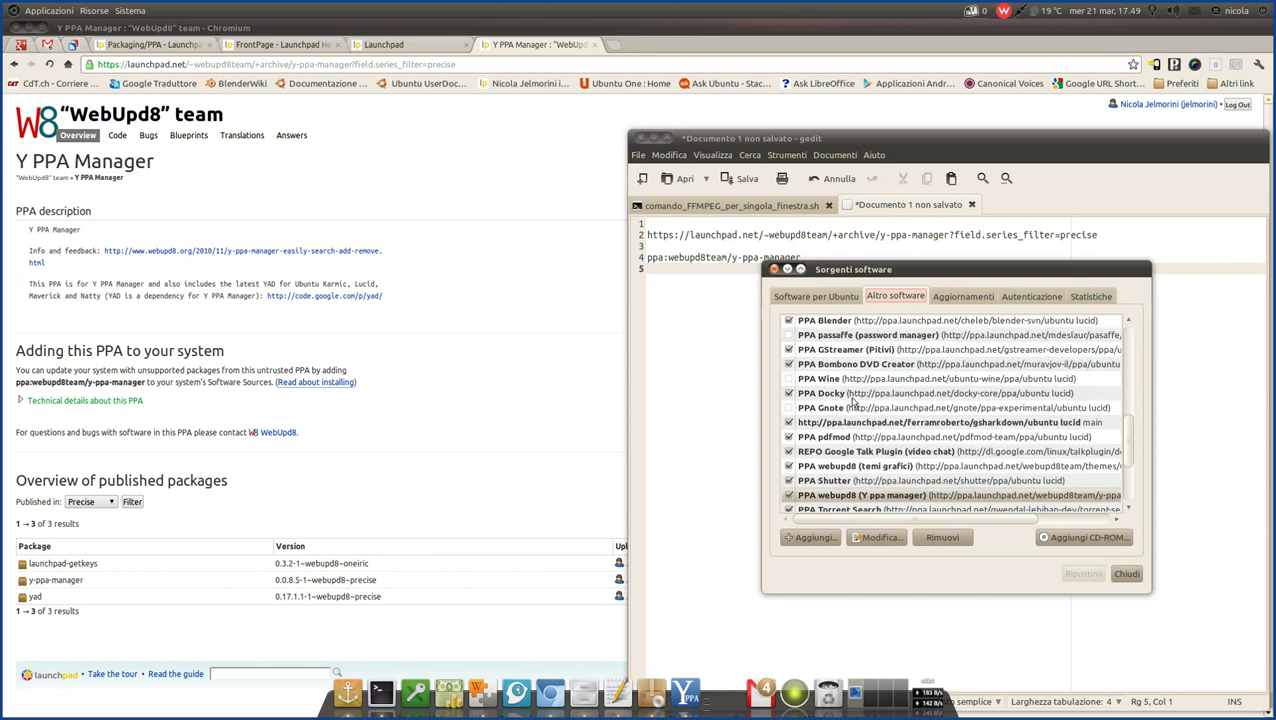
pyautogui.scroll(-4, 855, 403)
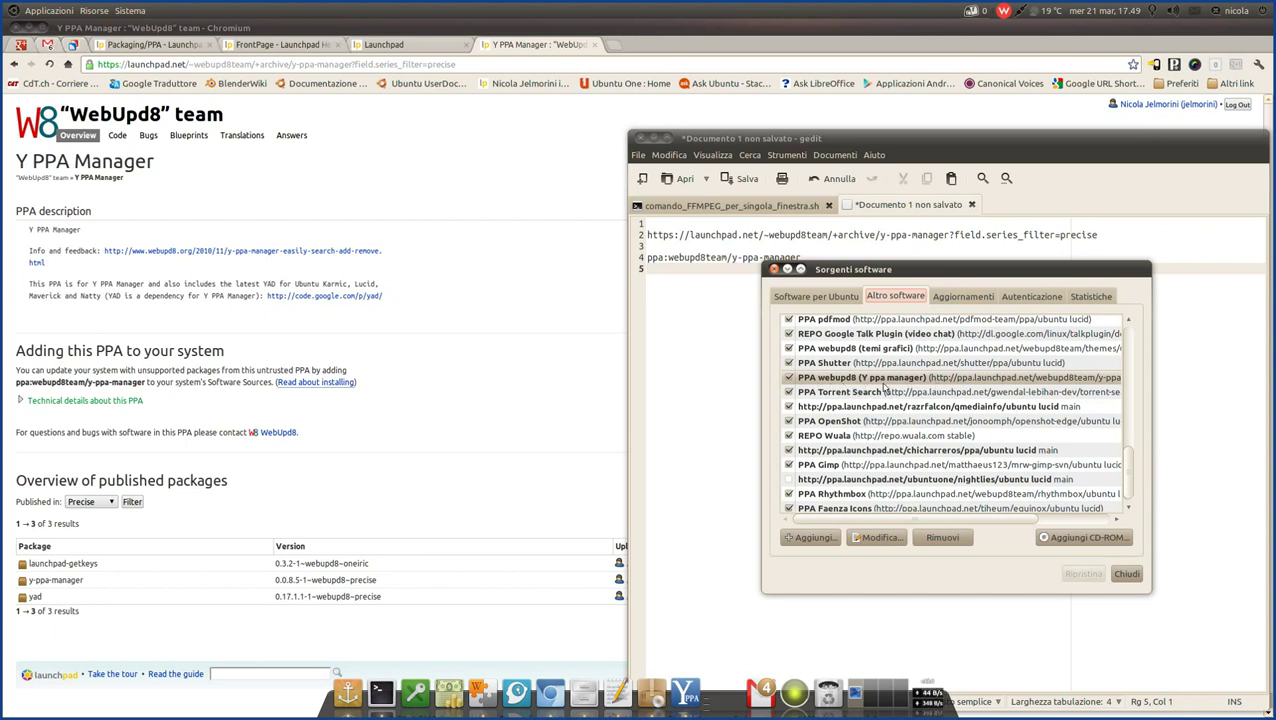
pyautogui.moveTo(893, 275); pyautogui.dragTo(940, 288)
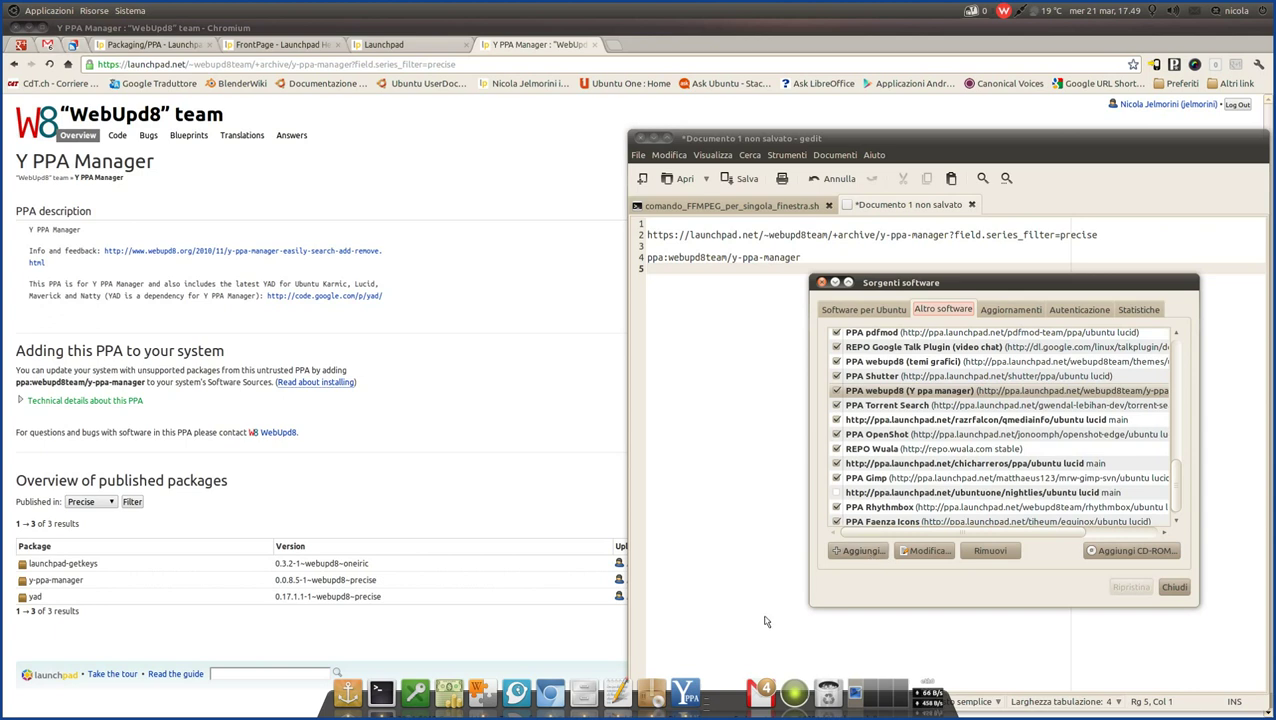
pyautogui.moveTo(891, 291); pyautogui.dragTo(903, 287)
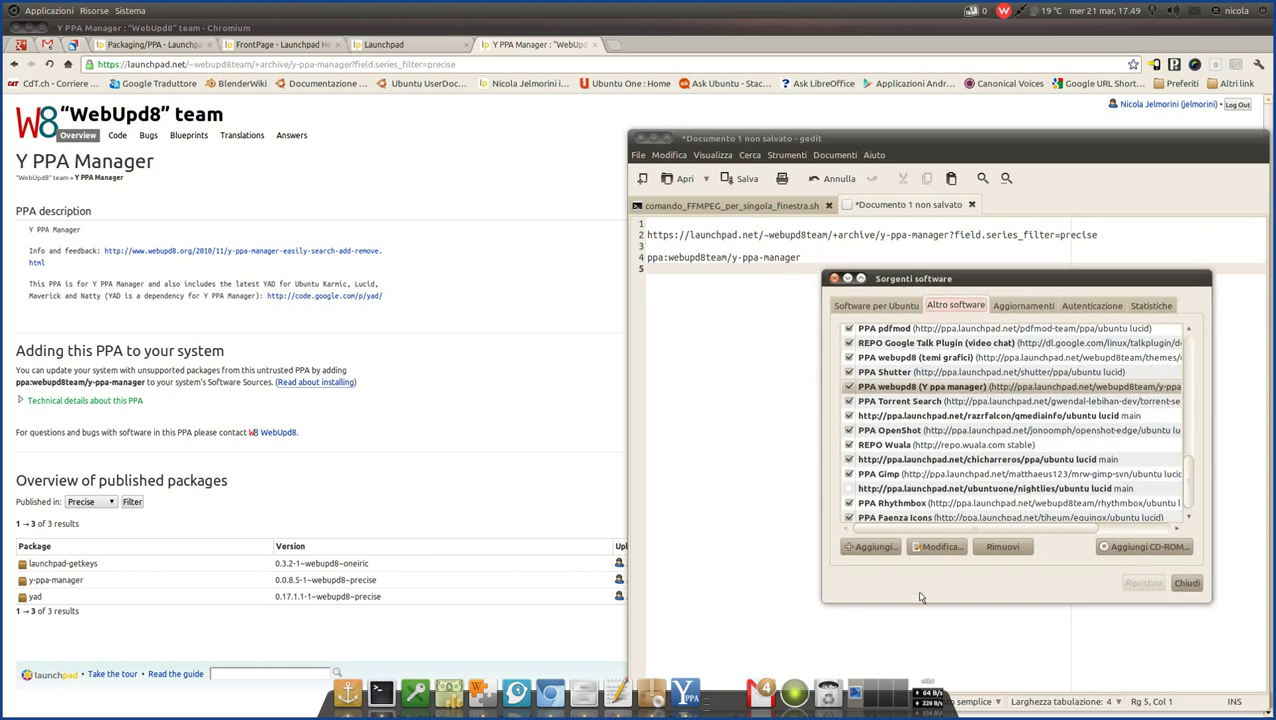
# Copy ppa:webupd8team/y-ppa-manager from the Launchpad page into the APT line of a new software source, and cancel the addition.
pyautogui.click(868, 548)
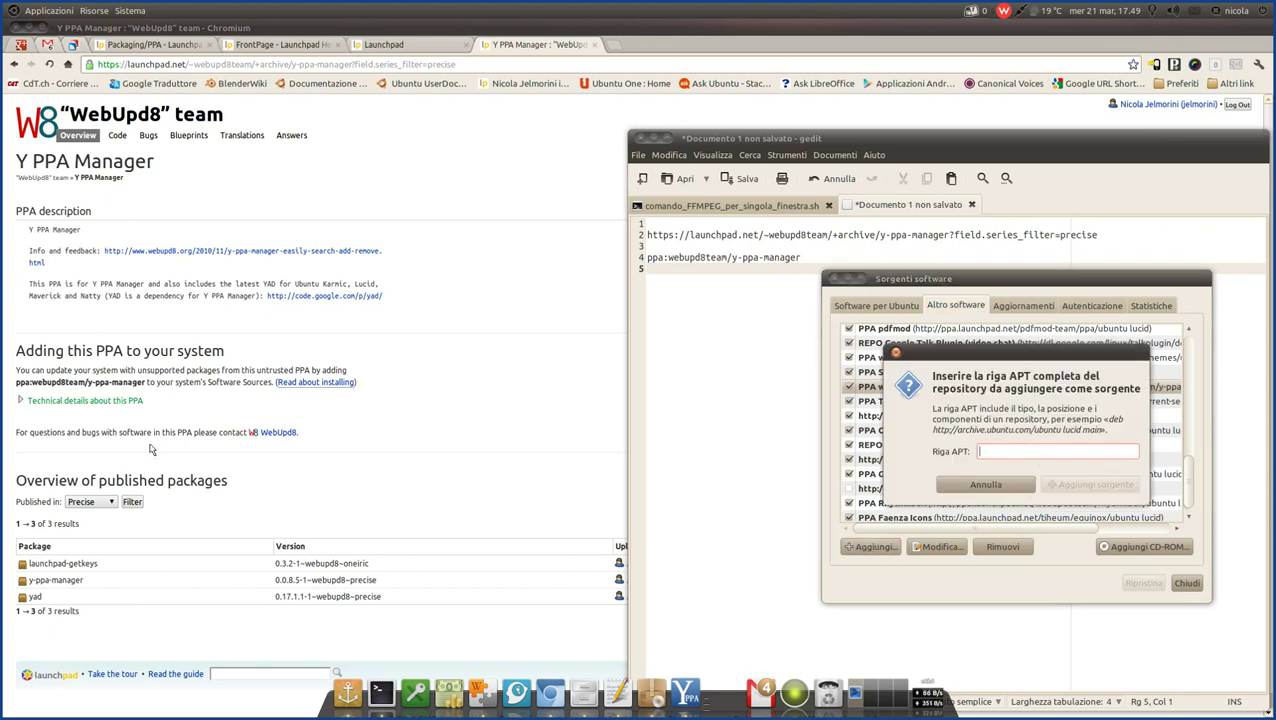
pyautogui.click(267, 192)
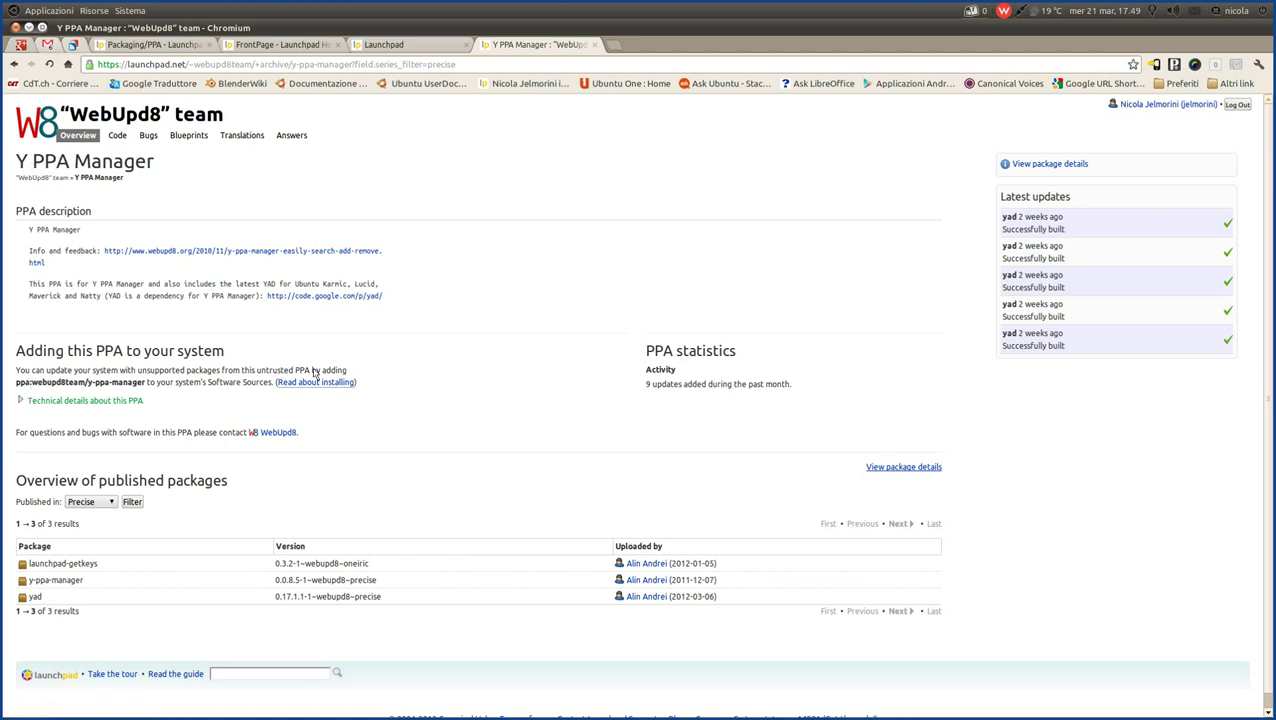
pyautogui.moveTo(16, 384); pyautogui.dragTo(143, 385)
pyautogui.hotkey('ctrl', 'c')
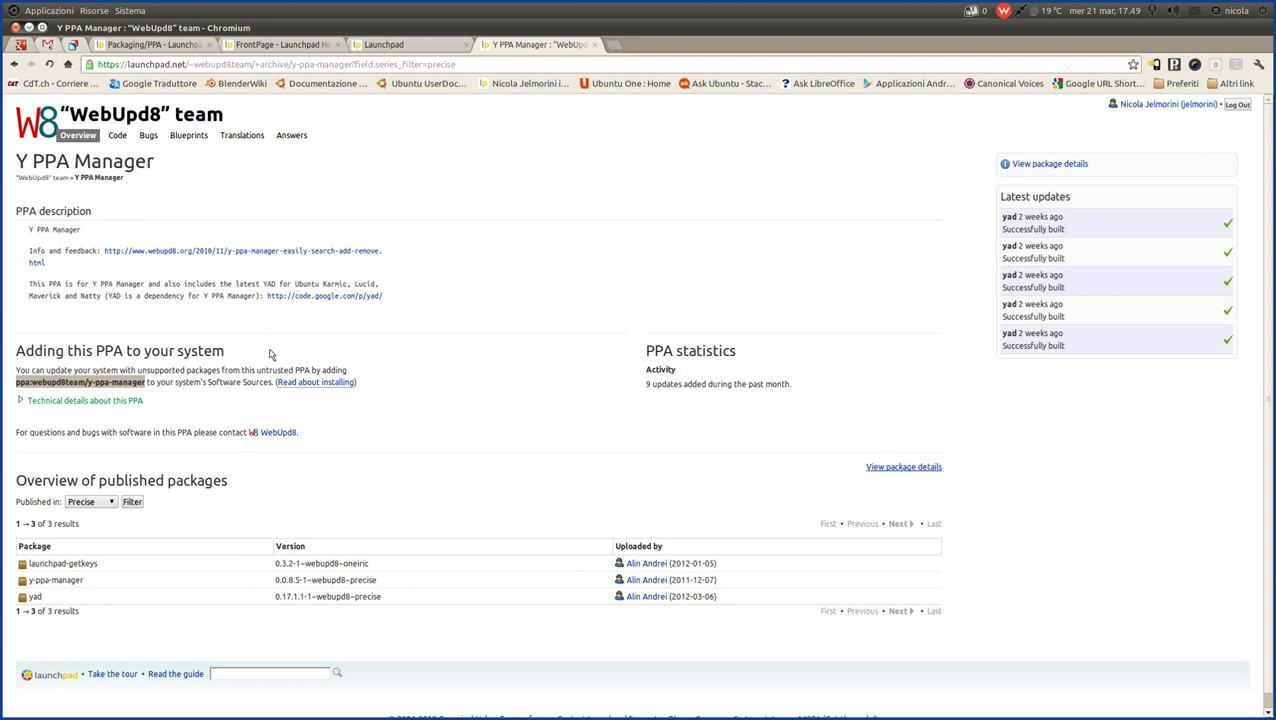
pyautogui.hotkey('alt', 'Tab')
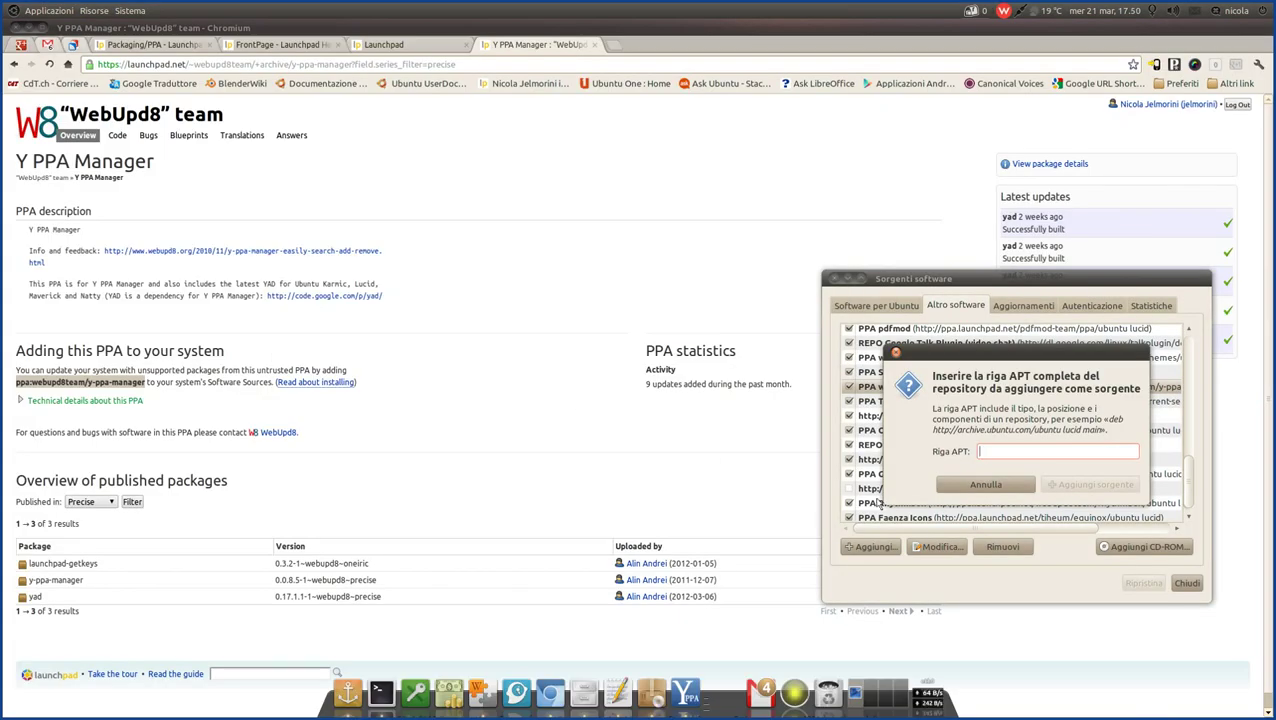
pyautogui.hotkey('ctrl', 'v')
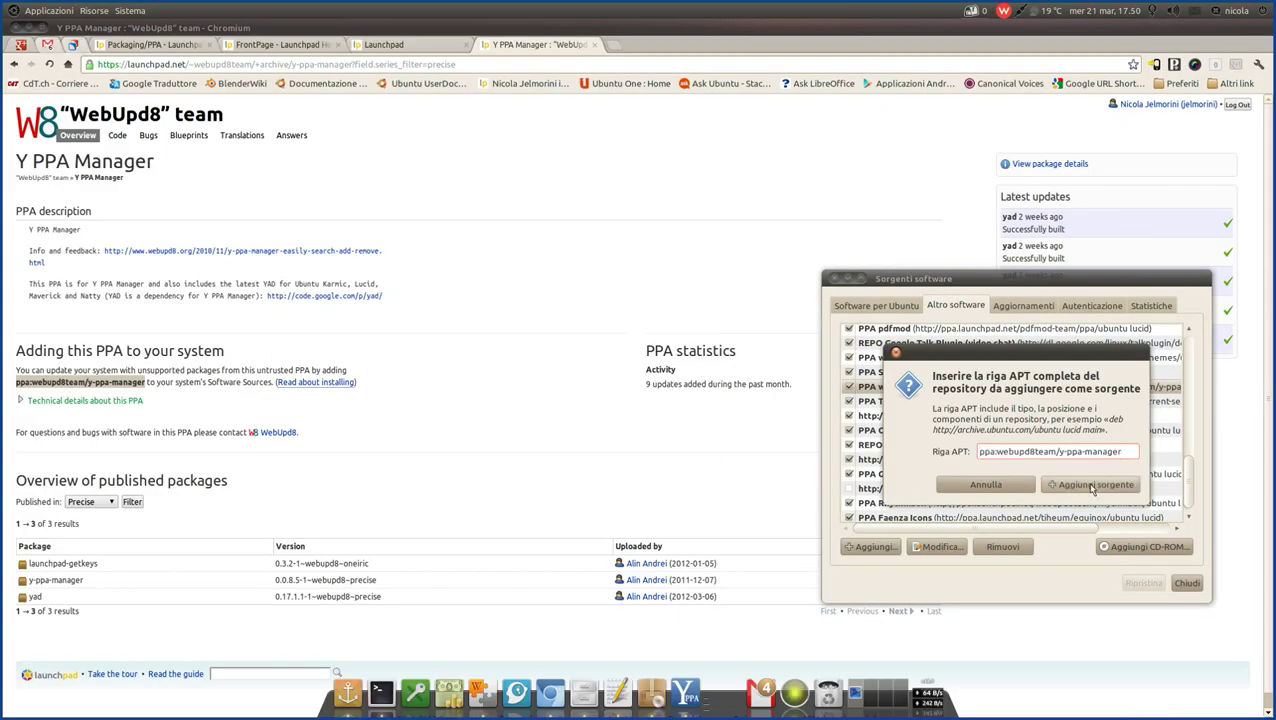
pyautogui.click(1001, 487)
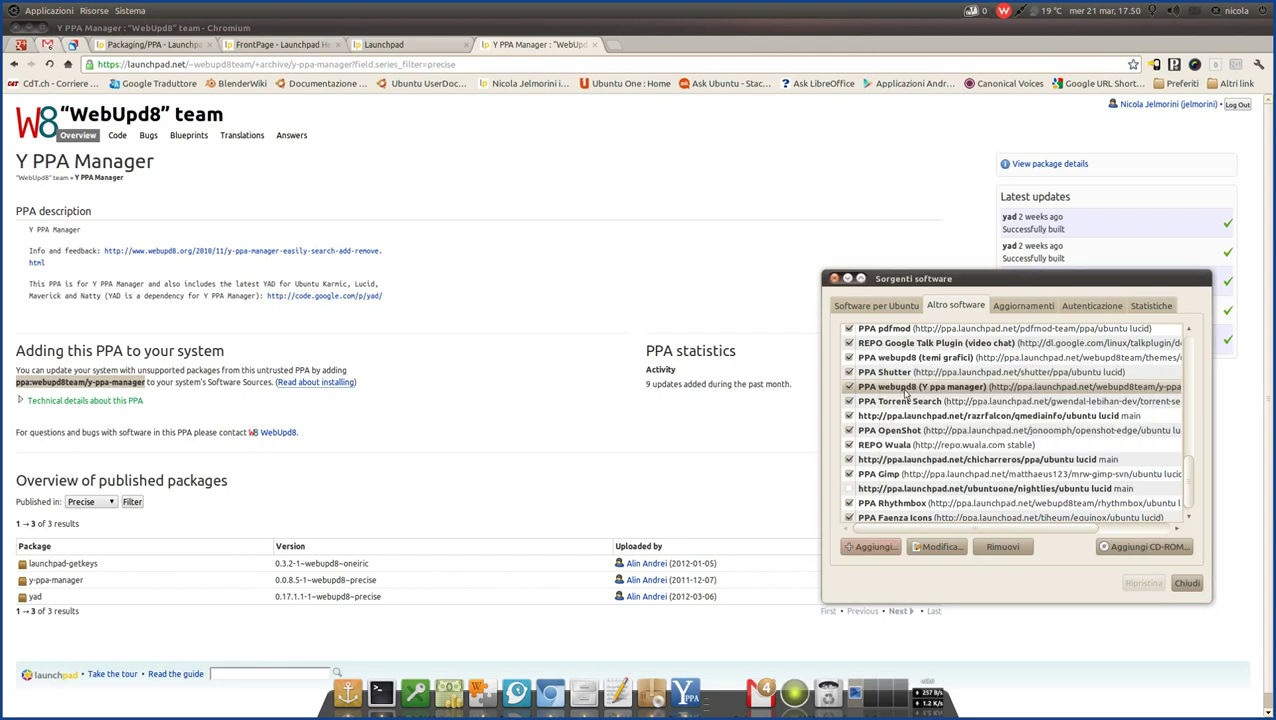
# Point out the PPA webupd8 (Y ppa manager) repository entry and close the software sources window.
pyautogui.click(1022, 386)
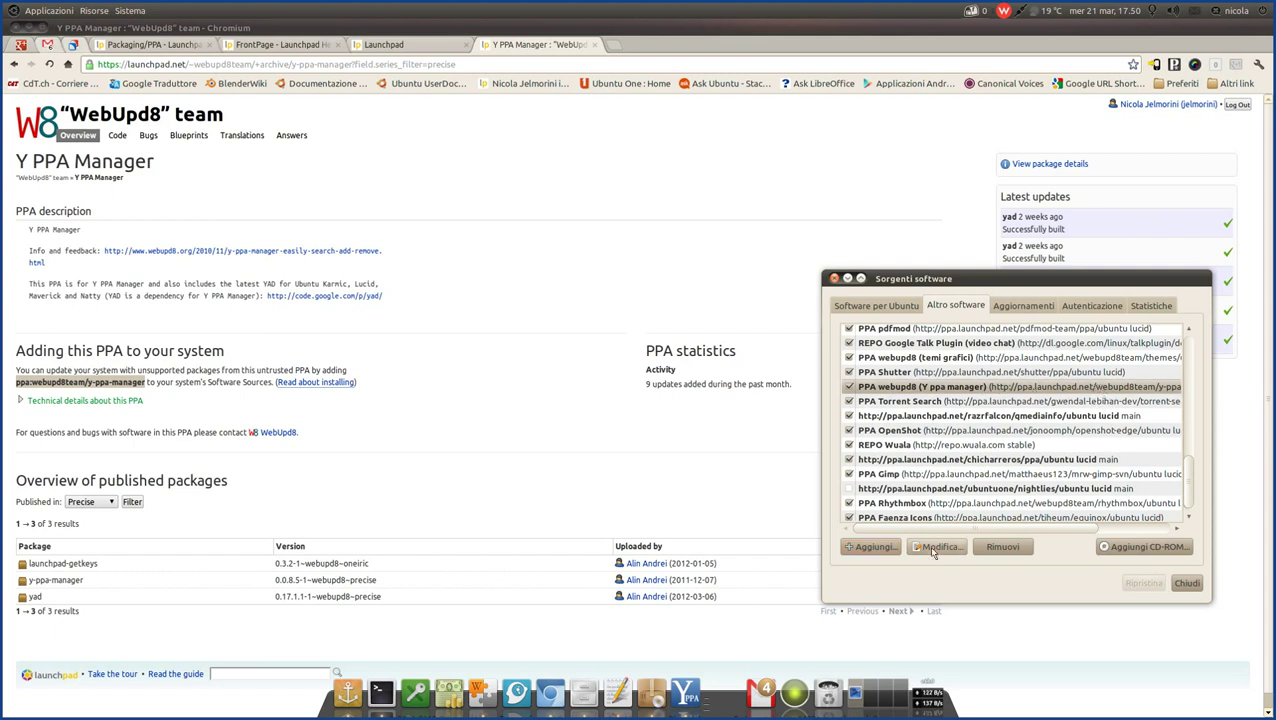
pyautogui.moveTo(955, 529); pyautogui.dragTo(883, 528)
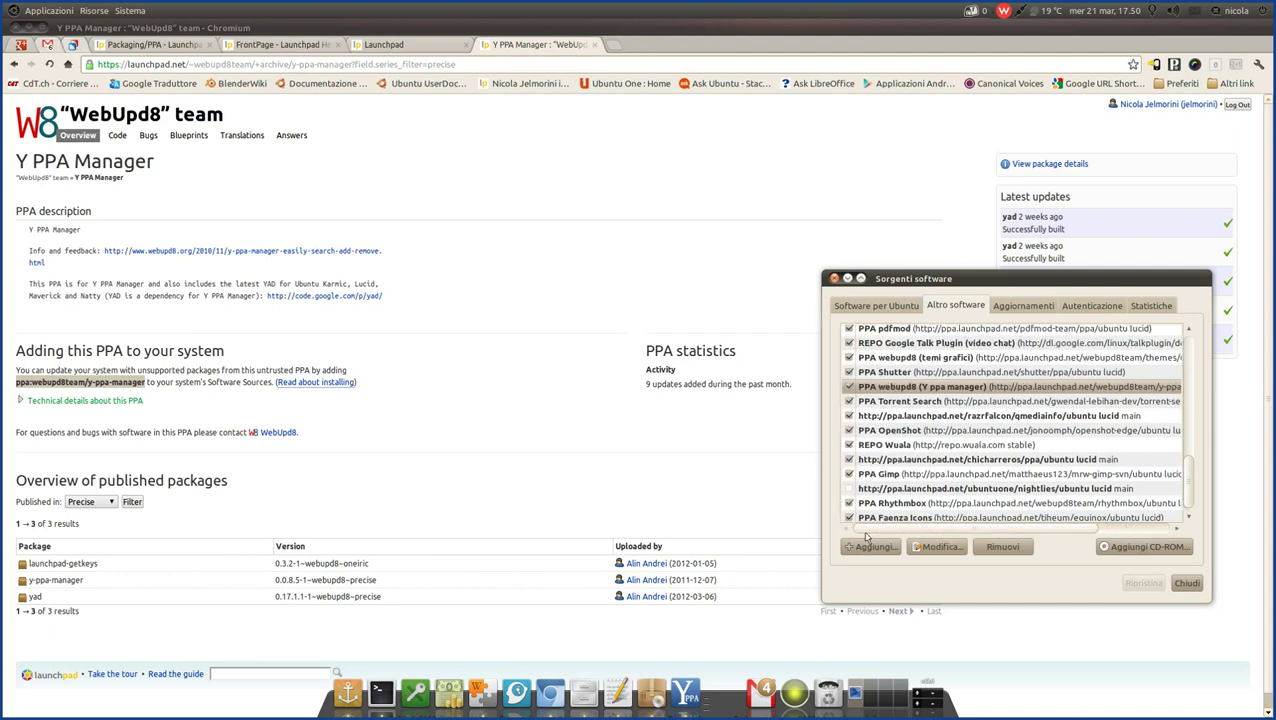
pyautogui.click(1187, 584)
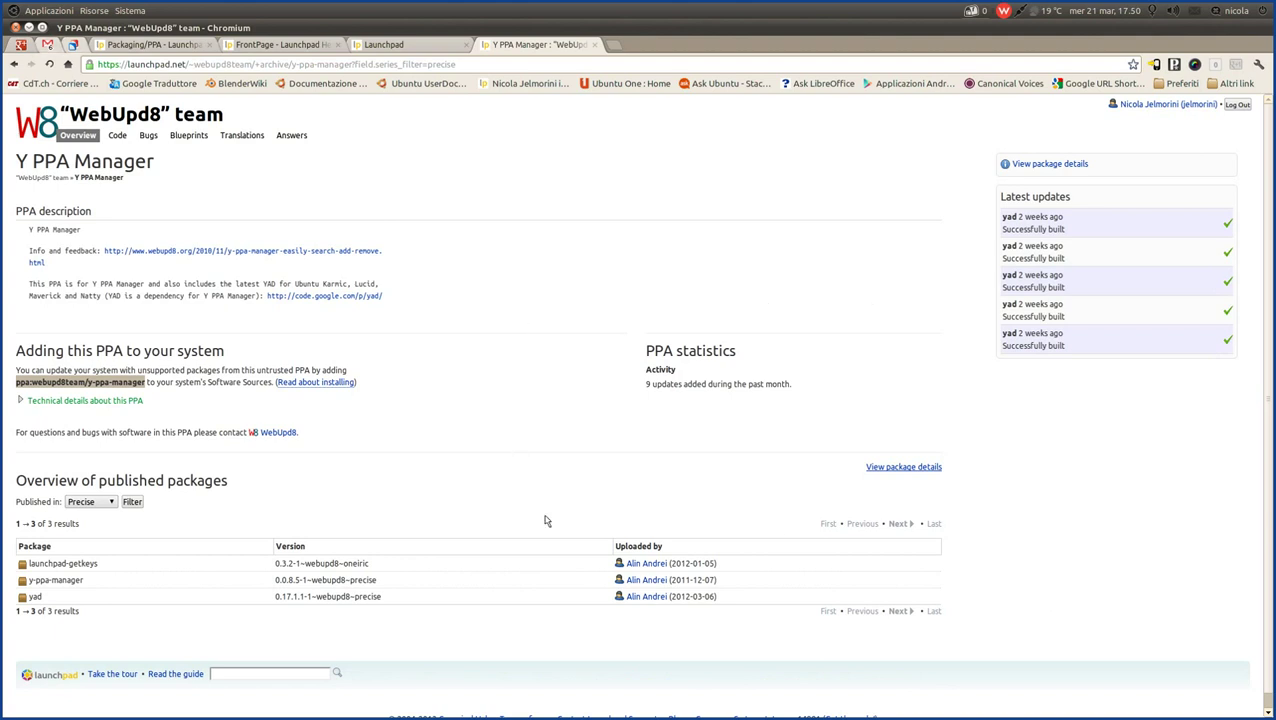
# Open the package manager (Gestore pacchetti), authorising it with the administrator password.
pyautogui.moveTo(632, 705)
pyautogui.click(125, 11)
pyautogui.moveTo(80, 11)
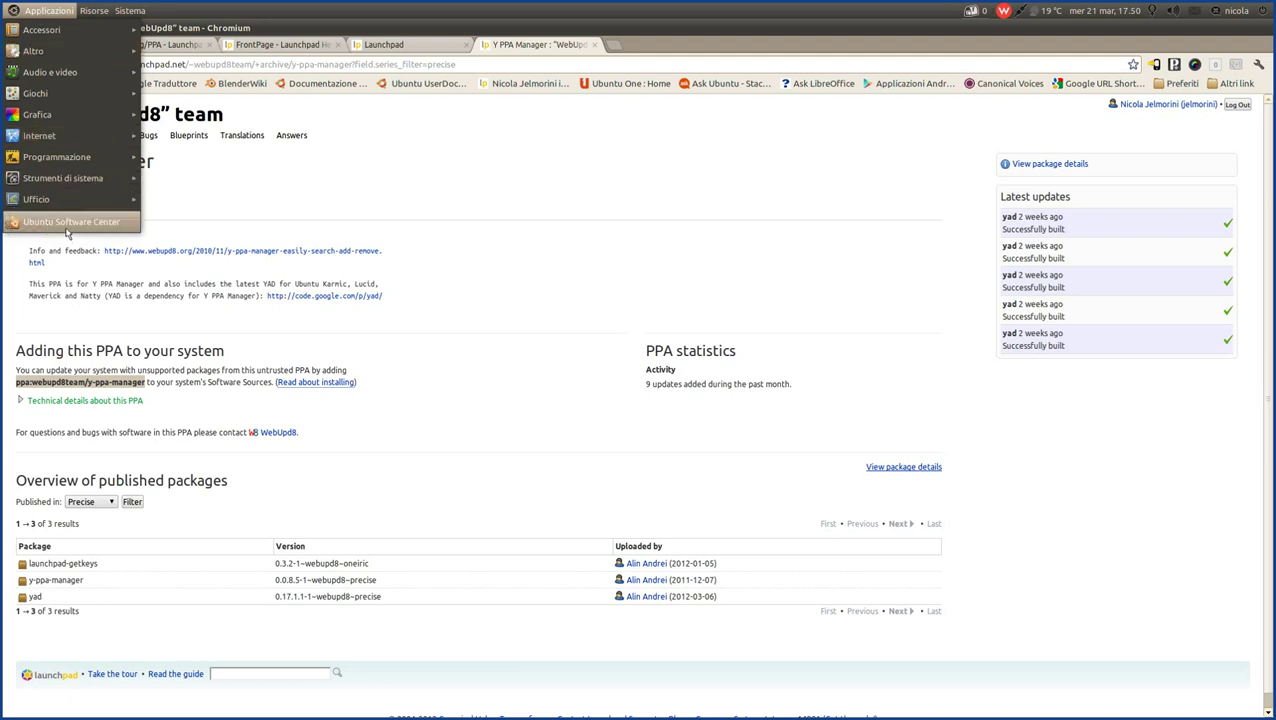
pyautogui.moveTo(130, 11)
pyautogui.moveTo(141, 33)
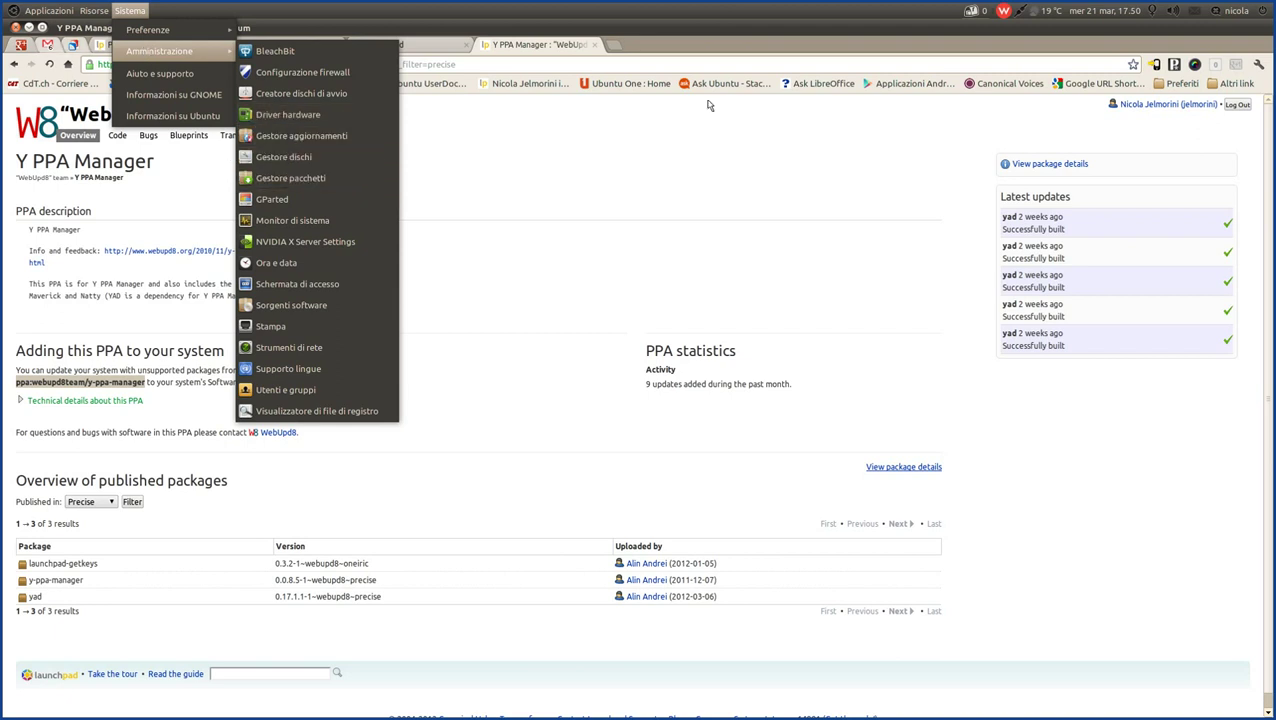
pyautogui.click(307, 180)
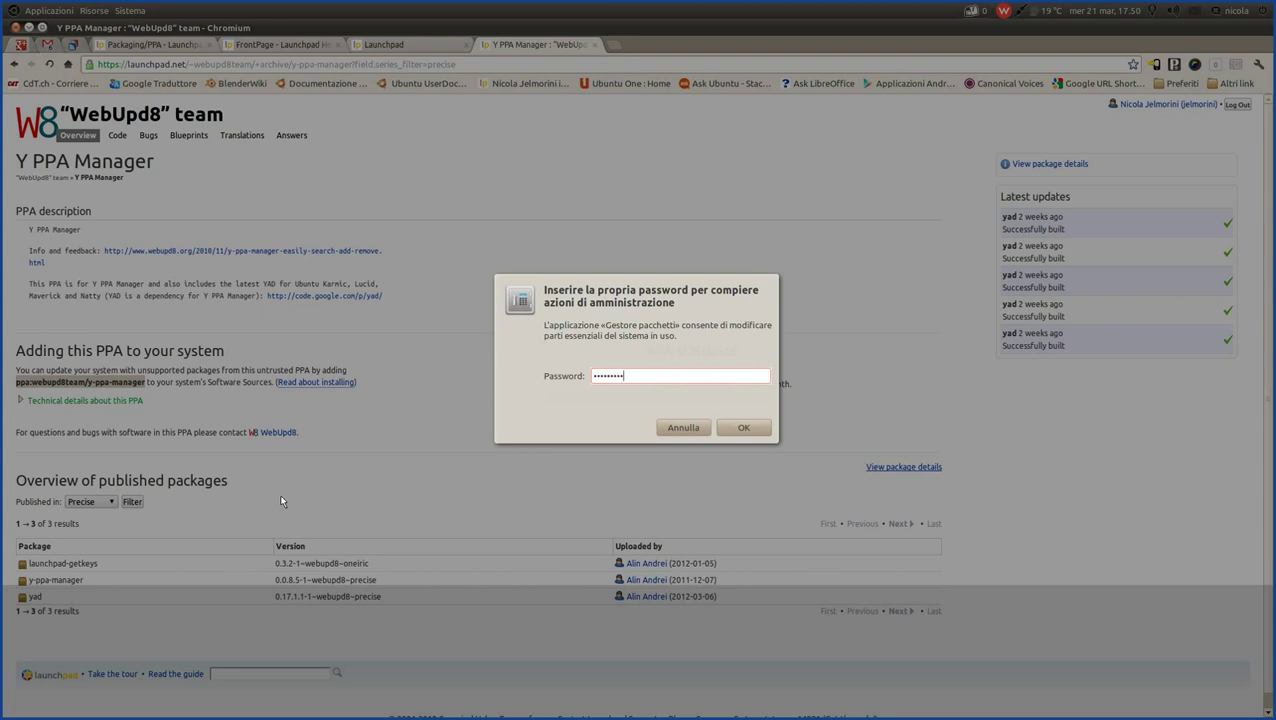
pyautogui.press('Return')
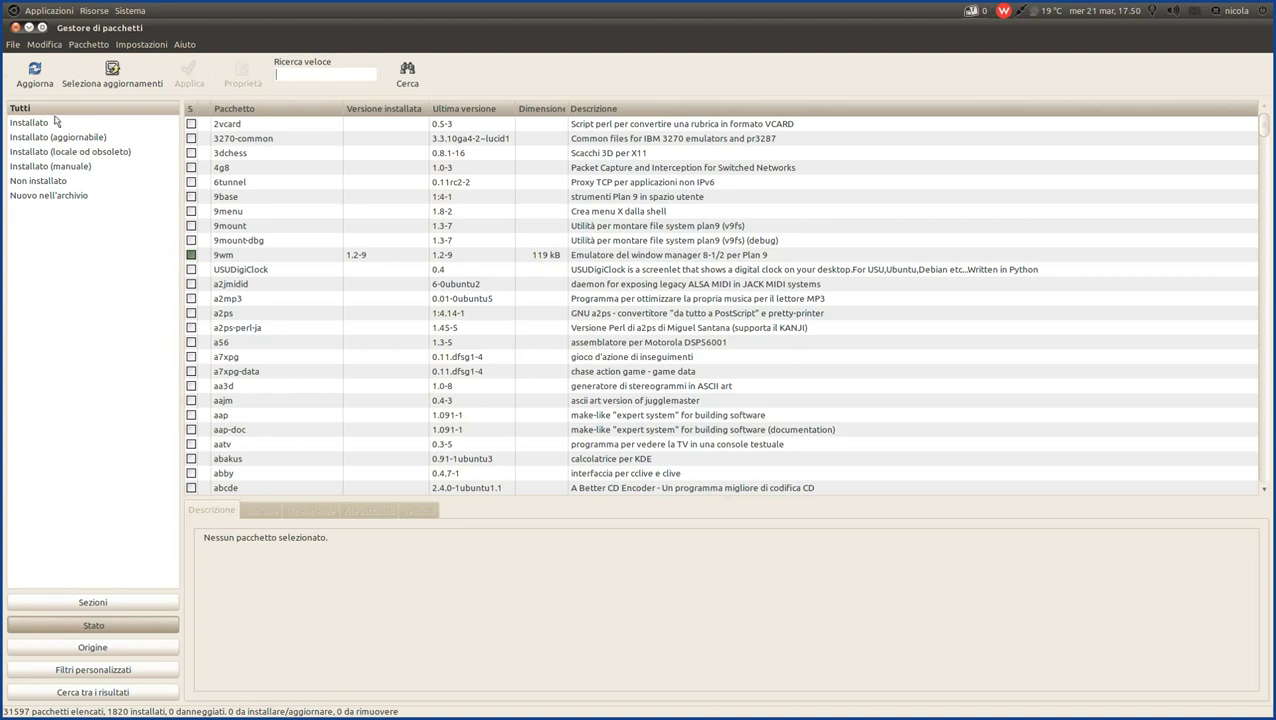
# Search the installed packages for "y-", view the y-ppa-manager package's description, and close the package manager.
pyautogui.click(40, 123)
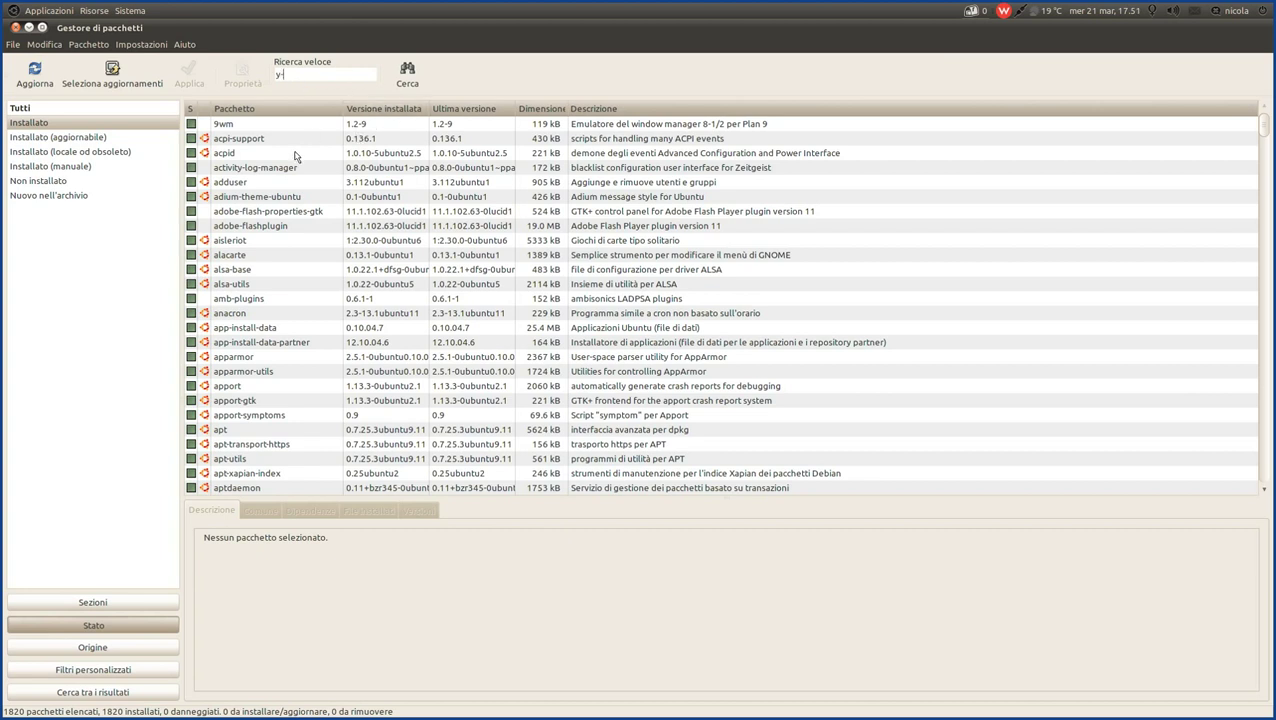
pyautogui.click(240, 141)
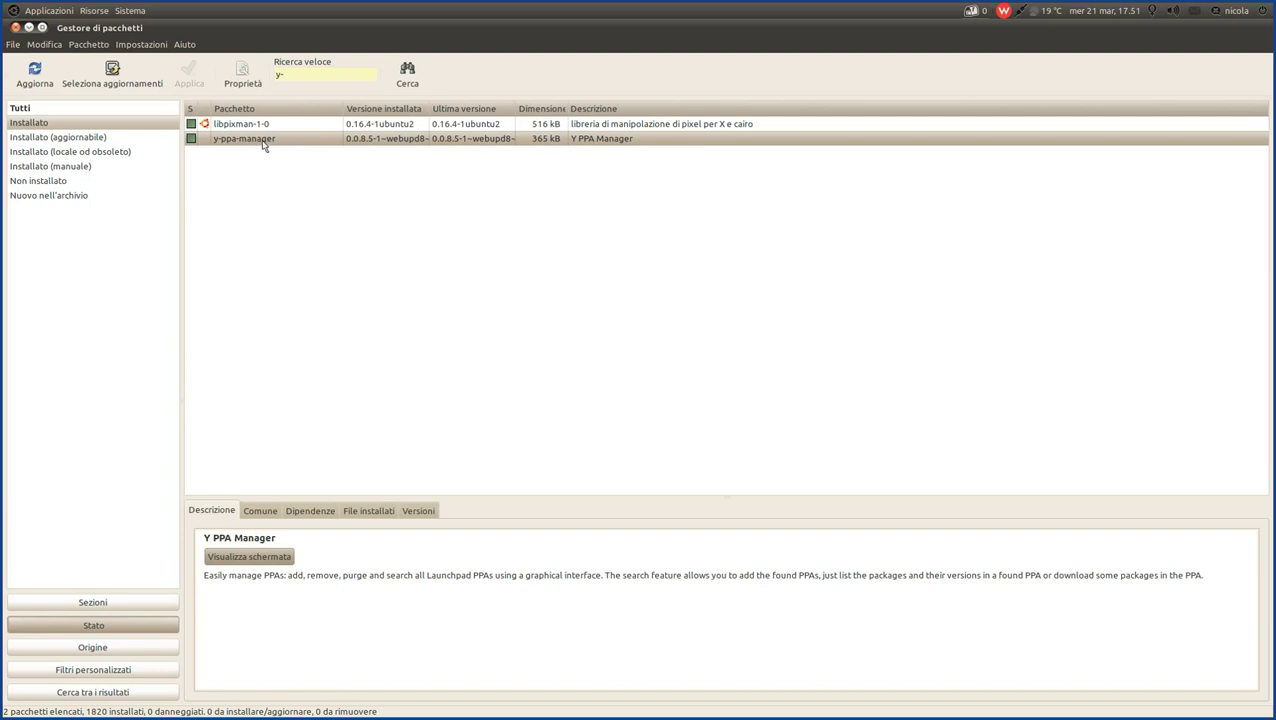
pyautogui.click(15, 28)
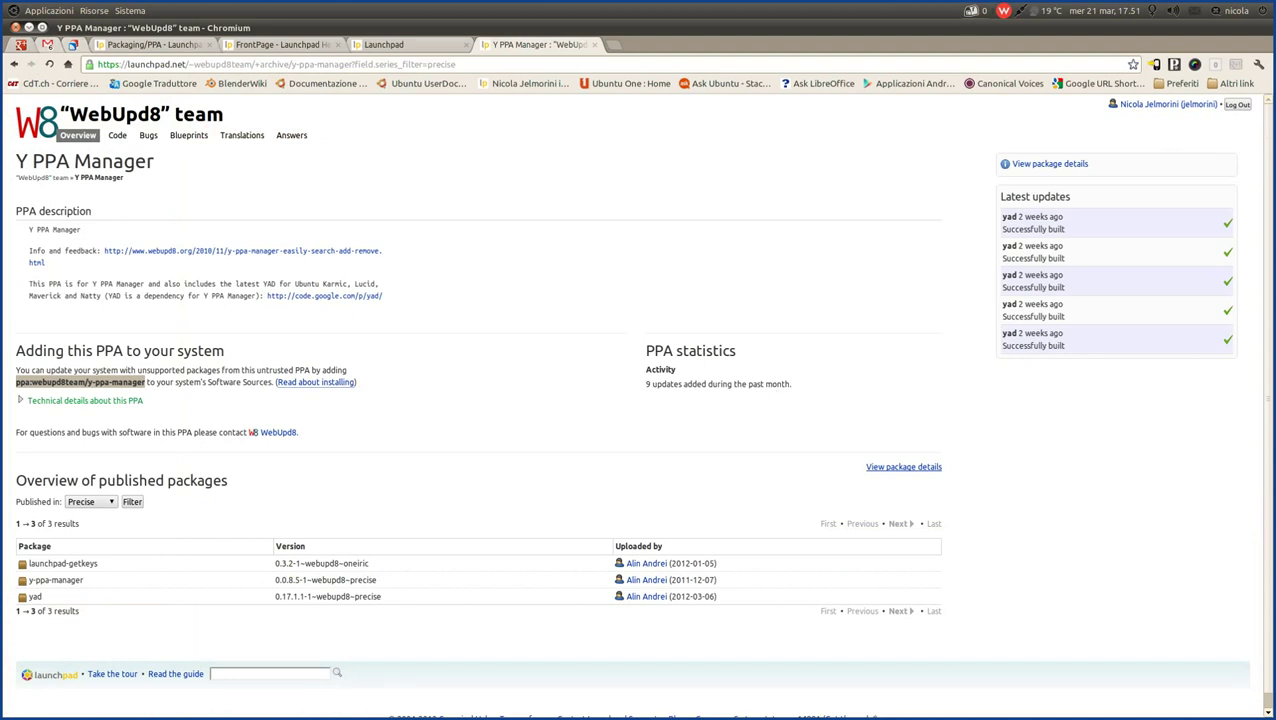
# Launch Y PPA Manager and move its main window higher on the desktop.
pyautogui.moveTo(650, 705)
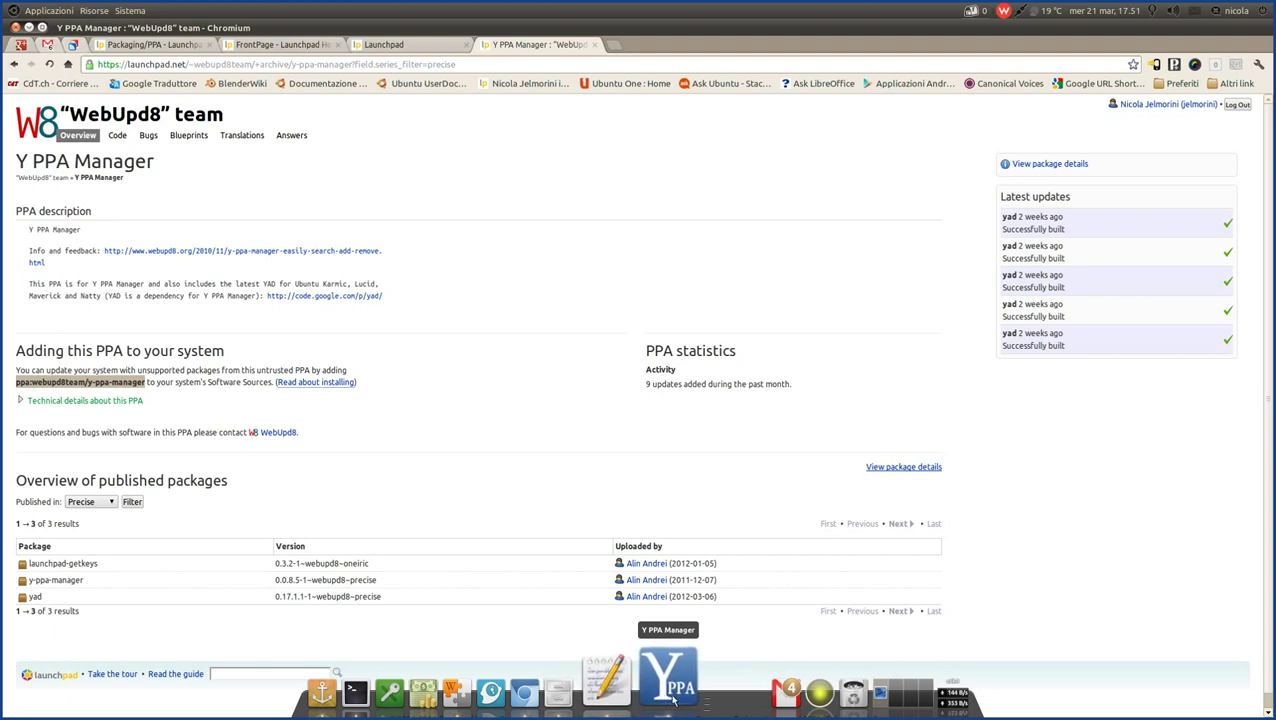
pyautogui.click(676, 690)
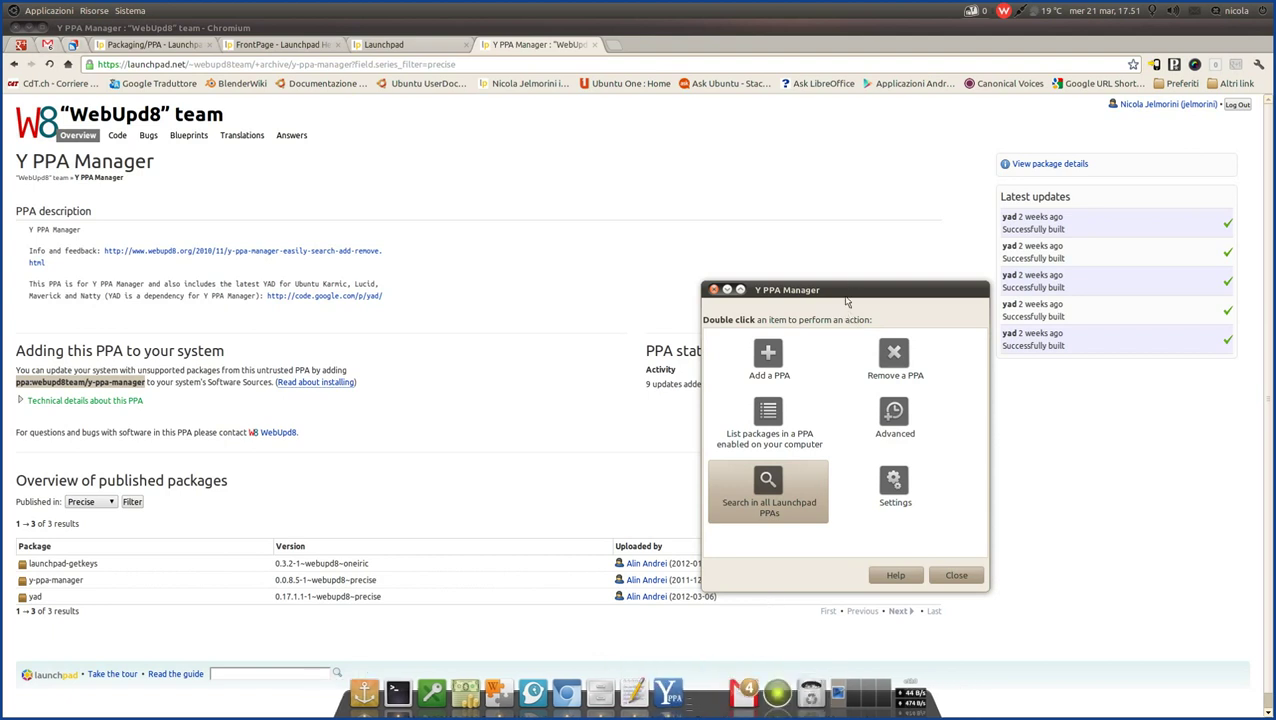
pyautogui.moveTo(806, 294); pyautogui.dragTo(806, 177)
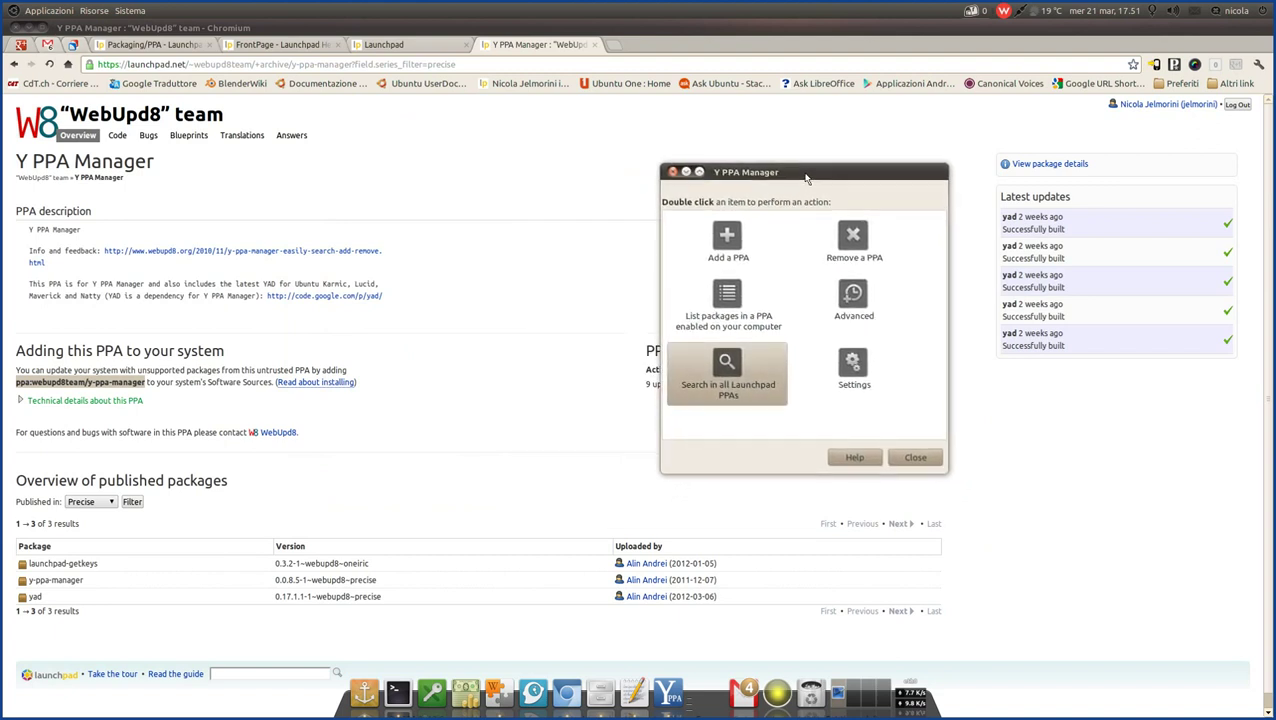
# Examine the Y PPA Manager main actions by selecting each in turn, finishing on Add a PPA.
pyautogui.click(731, 248)
pyautogui.click(732, 306)
pyautogui.click(728, 360)
pyautogui.click(848, 362)
pyautogui.click(856, 302)
pyautogui.click(853, 250)
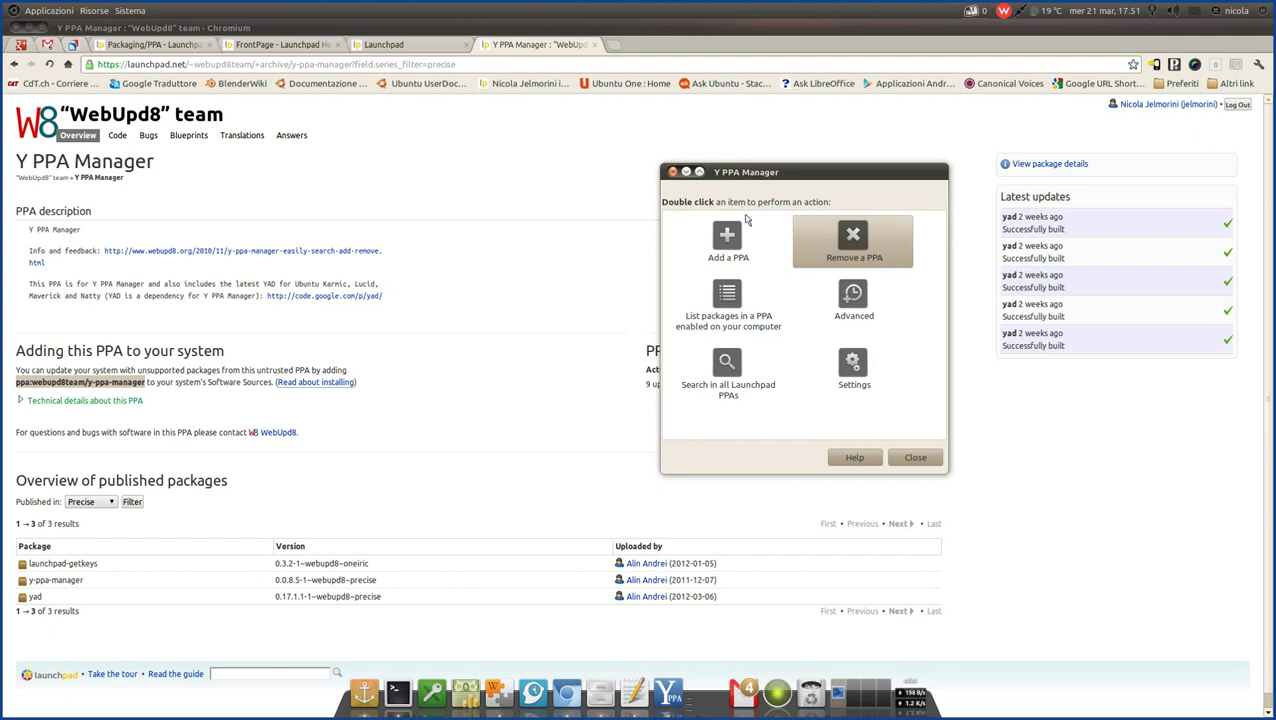
pyautogui.click(728, 243)
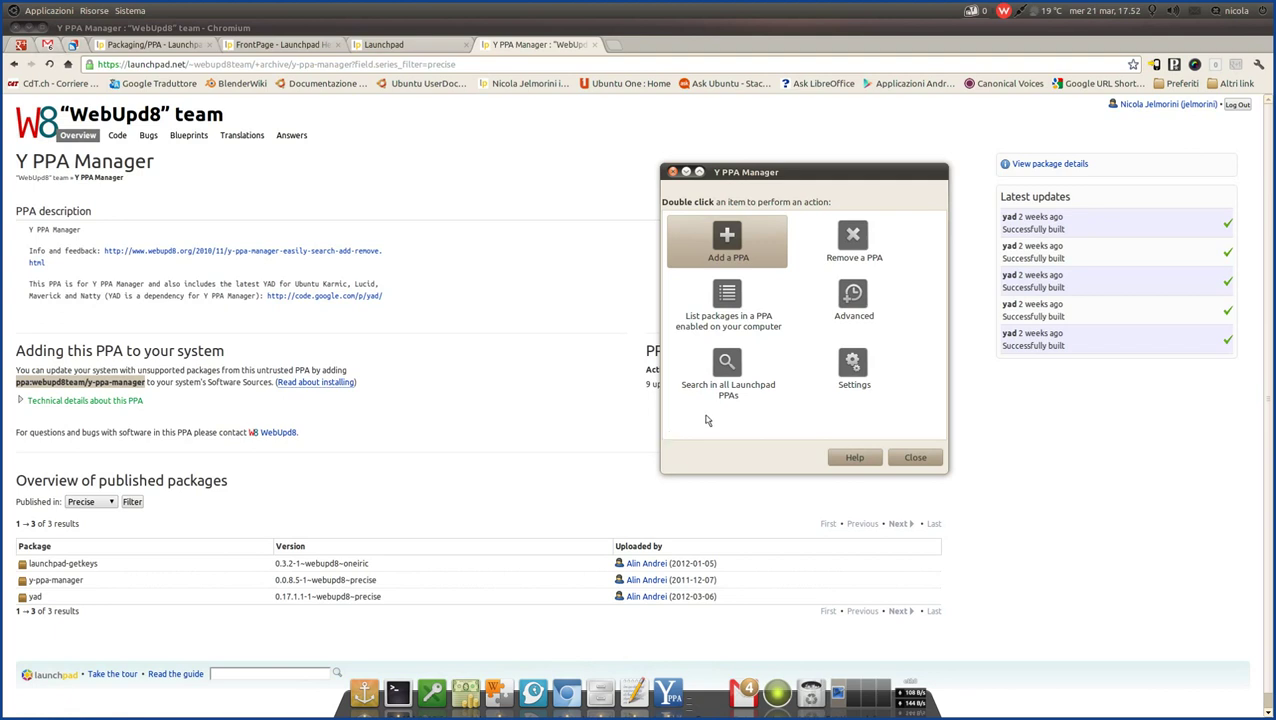
# Minimise the browser, text editor and file manager windows, and move the Y PPA Manager window to the upper middle of the desktop.
pyautogui.moveTo(789, 175); pyautogui.dragTo(817, 170)
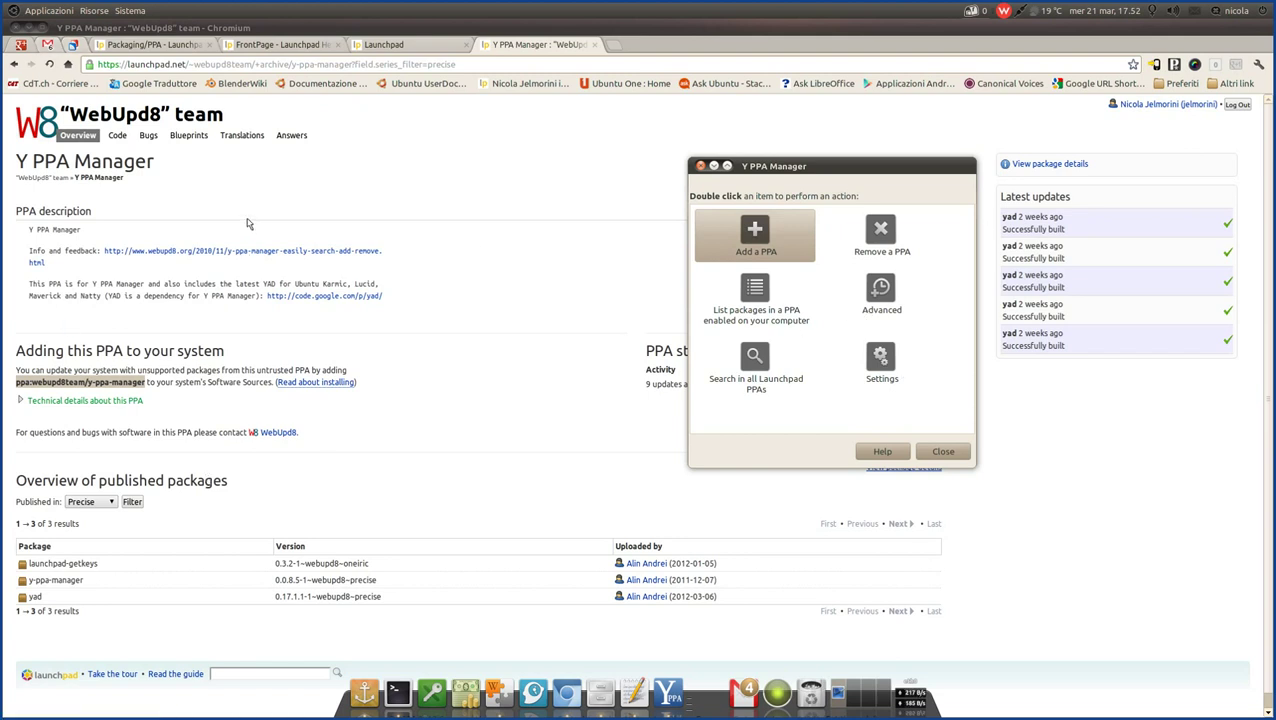
pyautogui.click(31, 28)
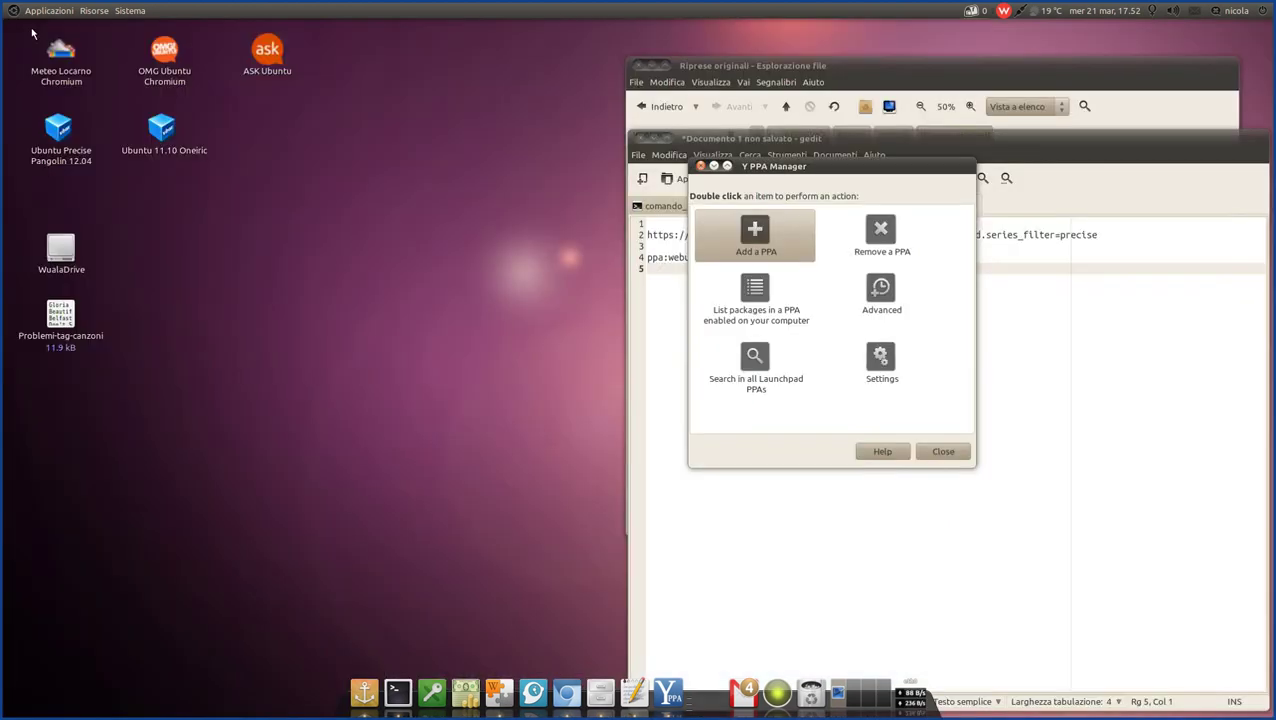
pyautogui.click(652, 138)
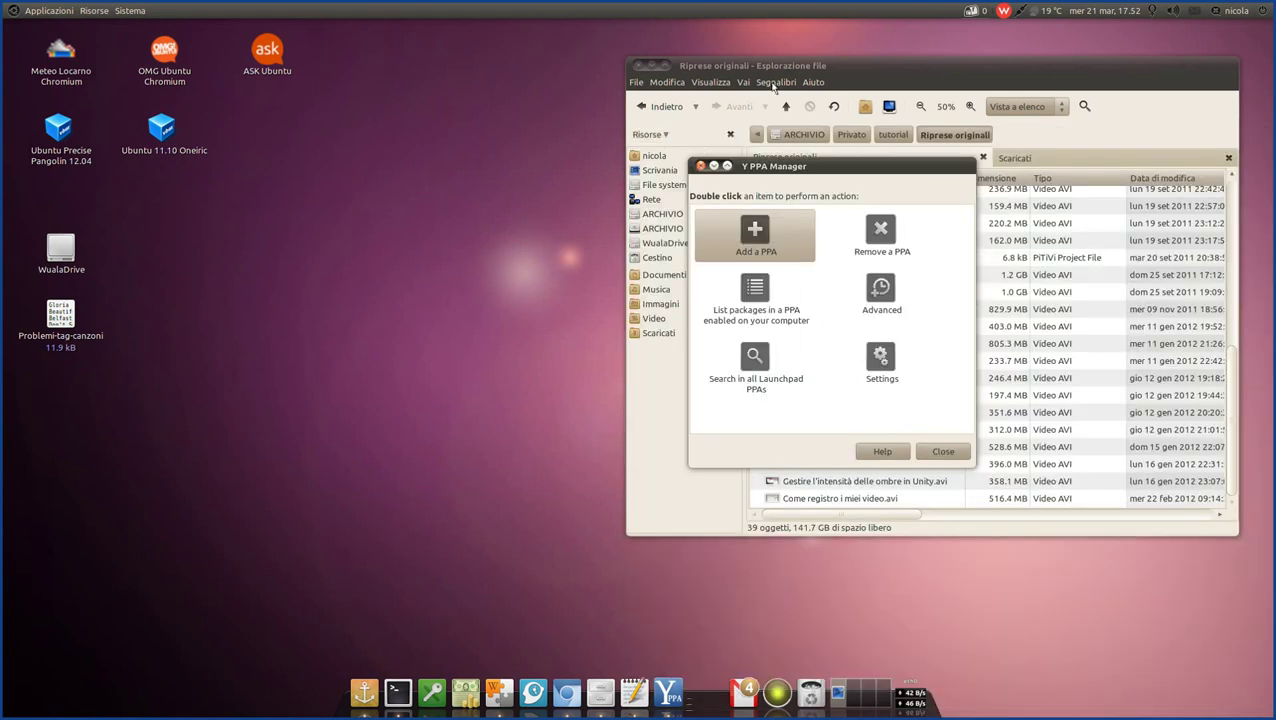
pyautogui.click(652, 66)
pyautogui.moveTo(807, 164); pyautogui.dragTo(626, 86)
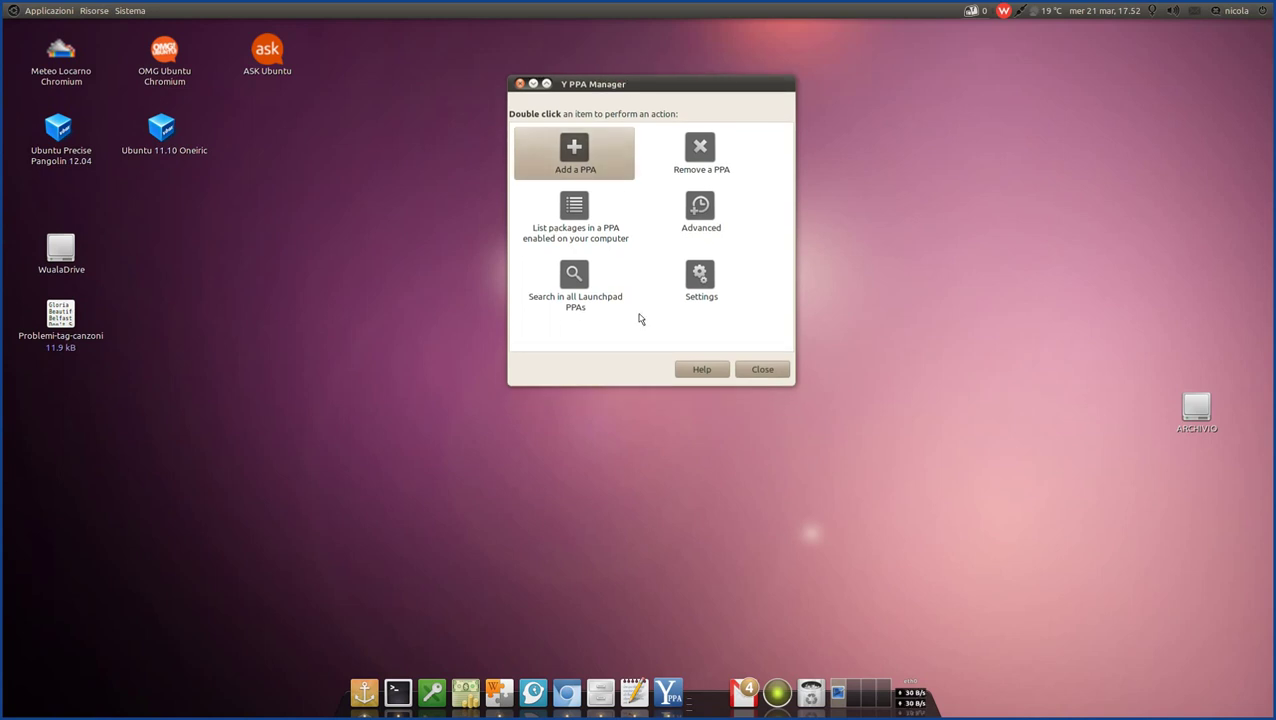
# Enter ppa:webupd8team/y-ppa-manager as the PPA to add, and cancel without adding it.
pyautogui.doubleClick(576, 150)
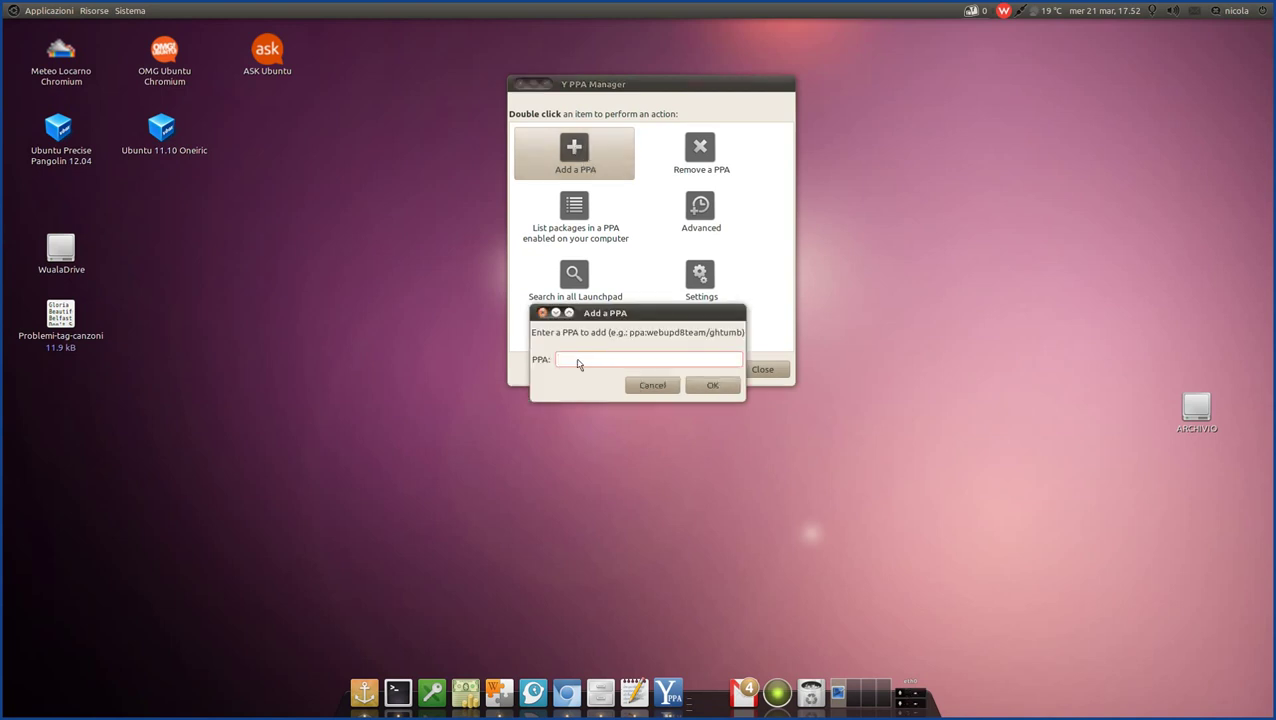
pyautogui.write('ppa:webupd8team/y-ppa-manager')
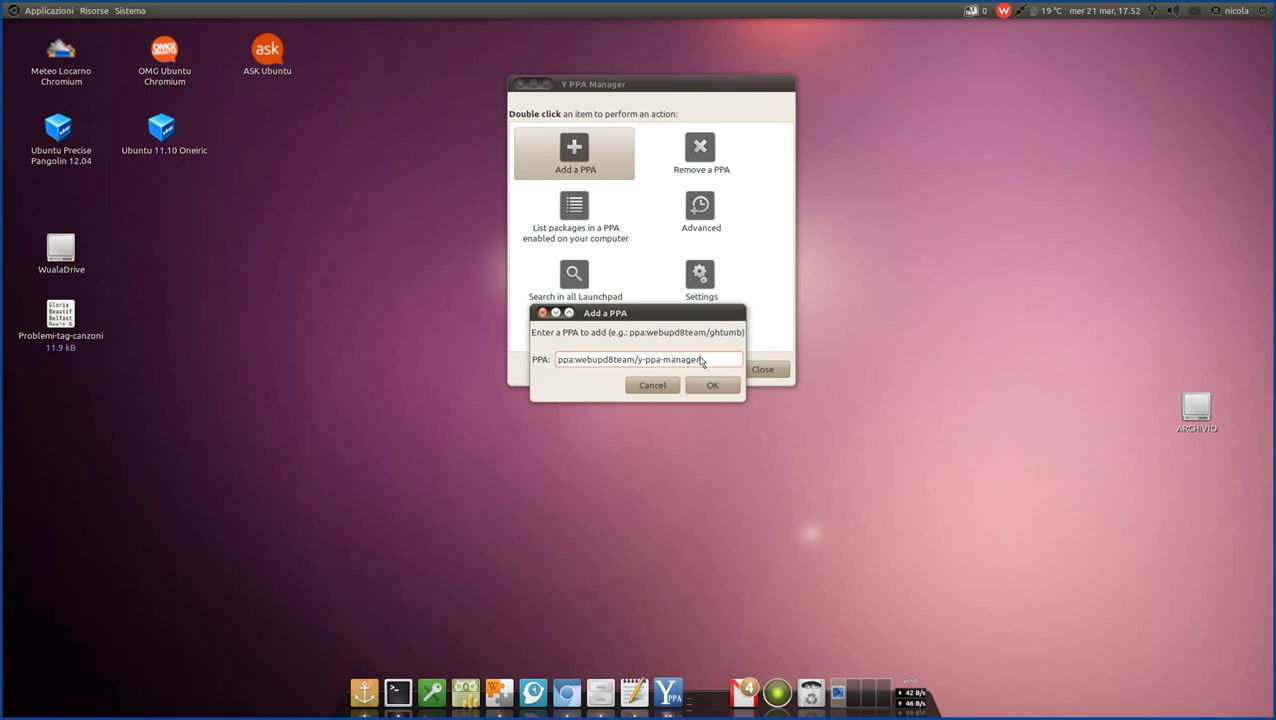
pyautogui.click(650, 386)
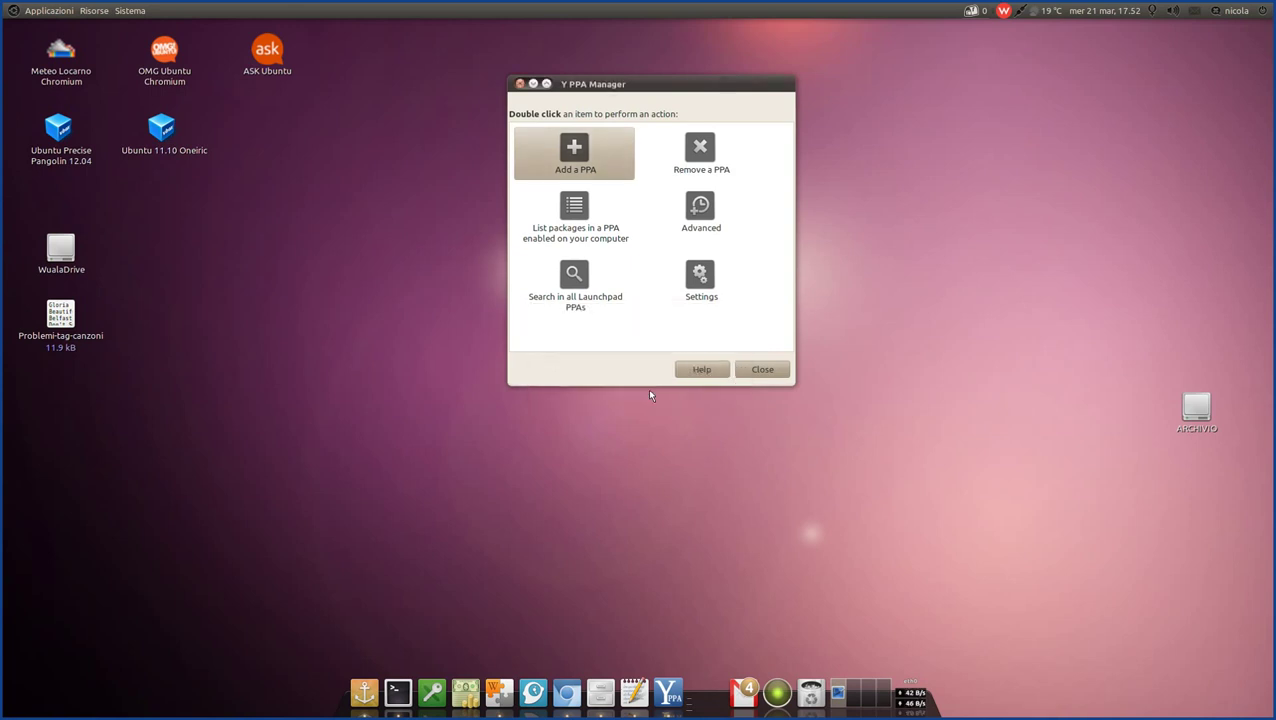
# View the list of removable PPAs, select cheleb-blender-svn-lucid as an example, and close the list without removing anything.
pyautogui.click(702, 150)
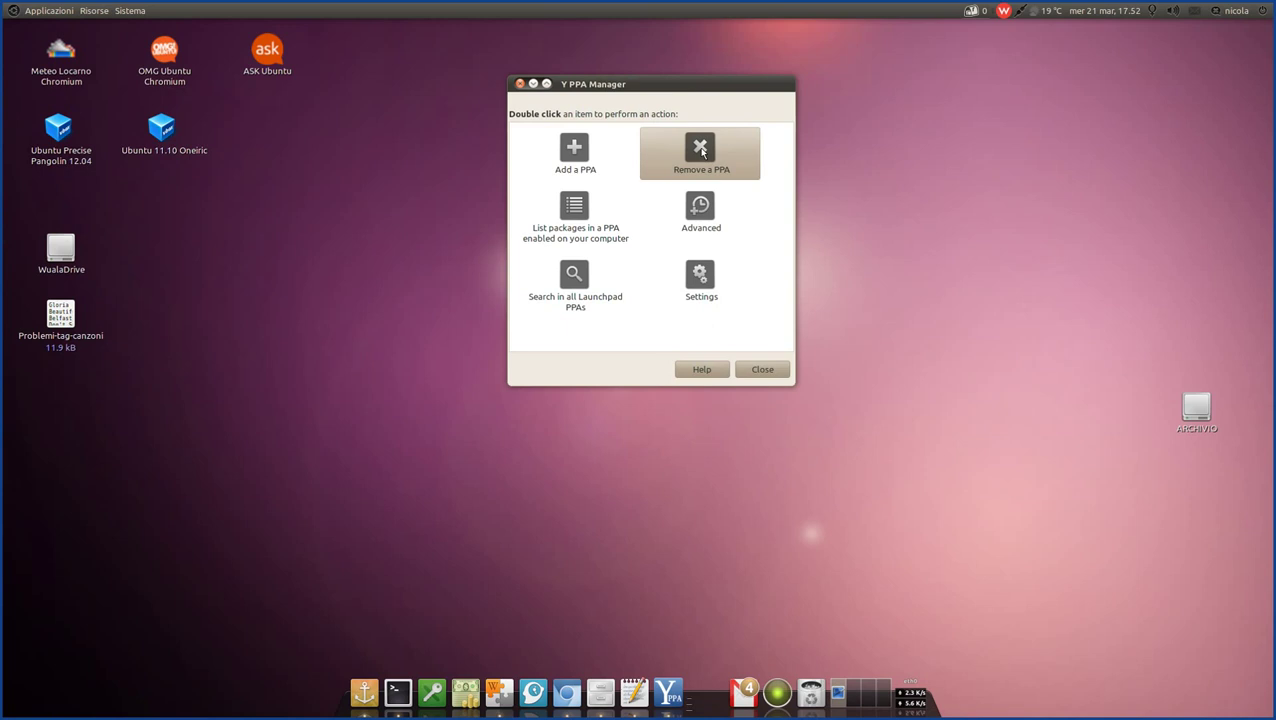
pyautogui.doubleClick(702, 150)
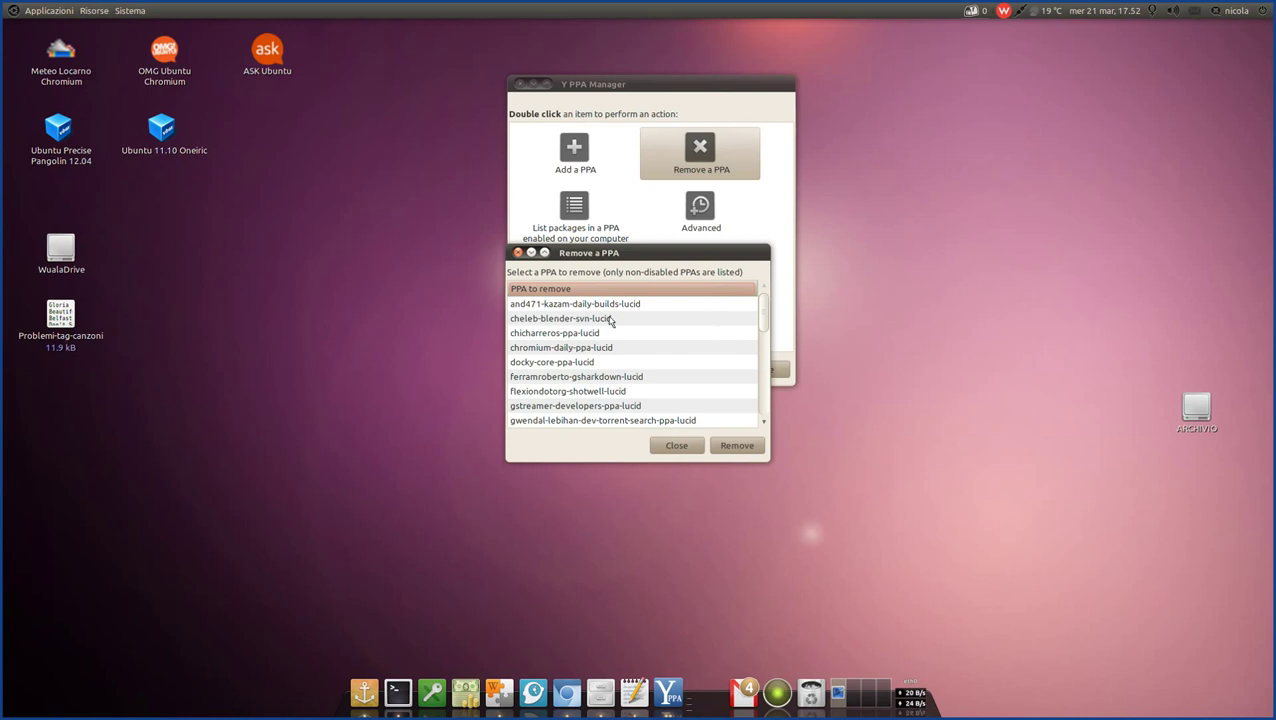
pyautogui.click(568, 318)
pyautogui.click(567, 334)
pyautogui.click(565, 320)
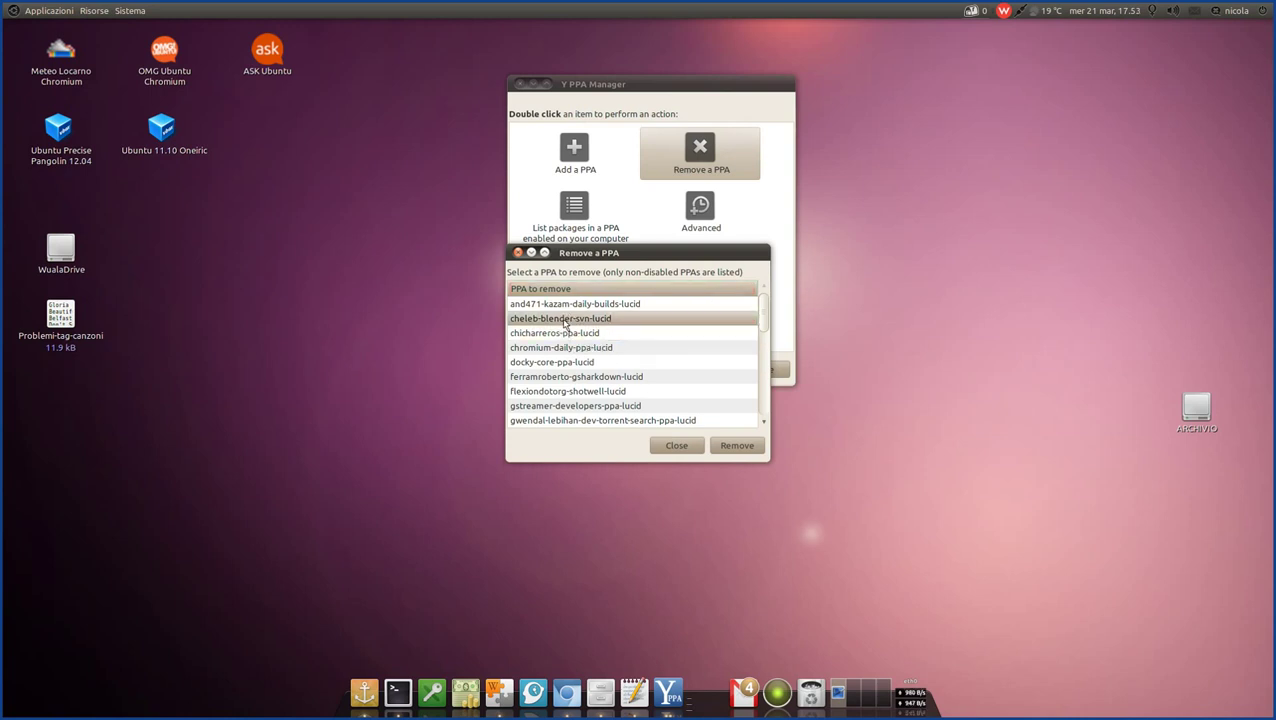
pyautogui.click(685, 451)
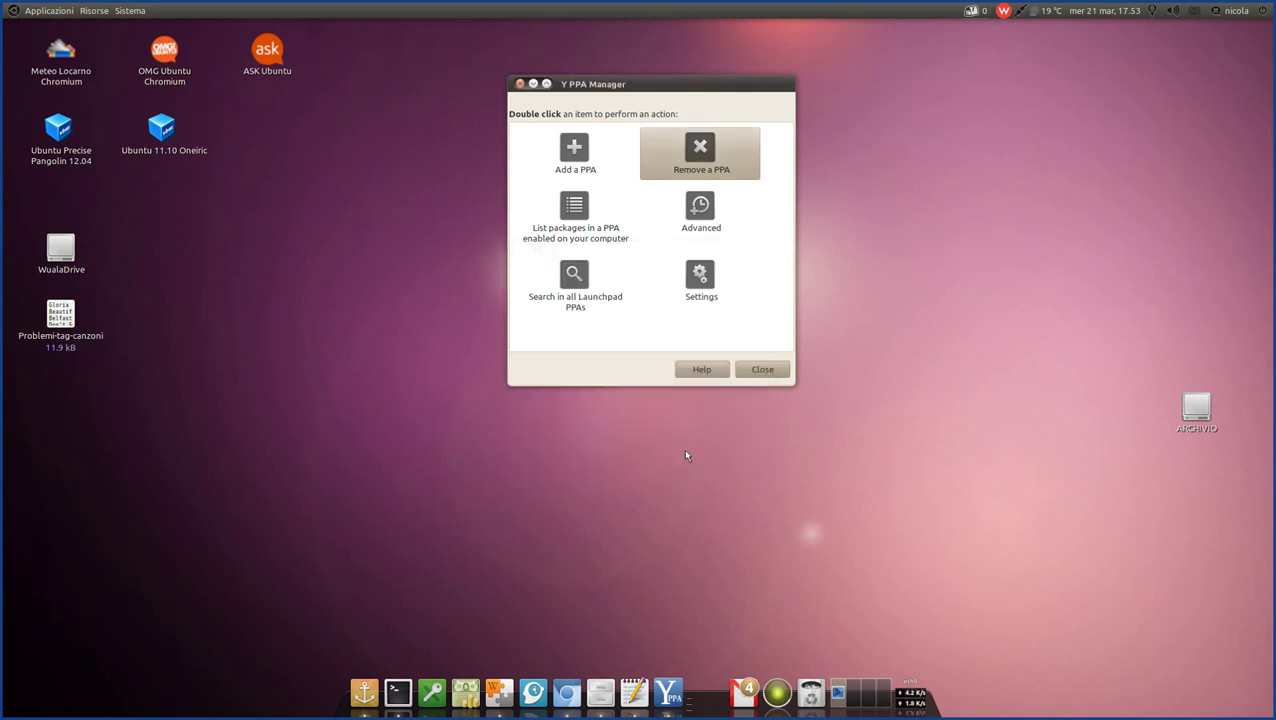
# List the packages in the enabled cheleb-blender-svn-lucid PPA and look through them.
pyautogui.click(584, 206)
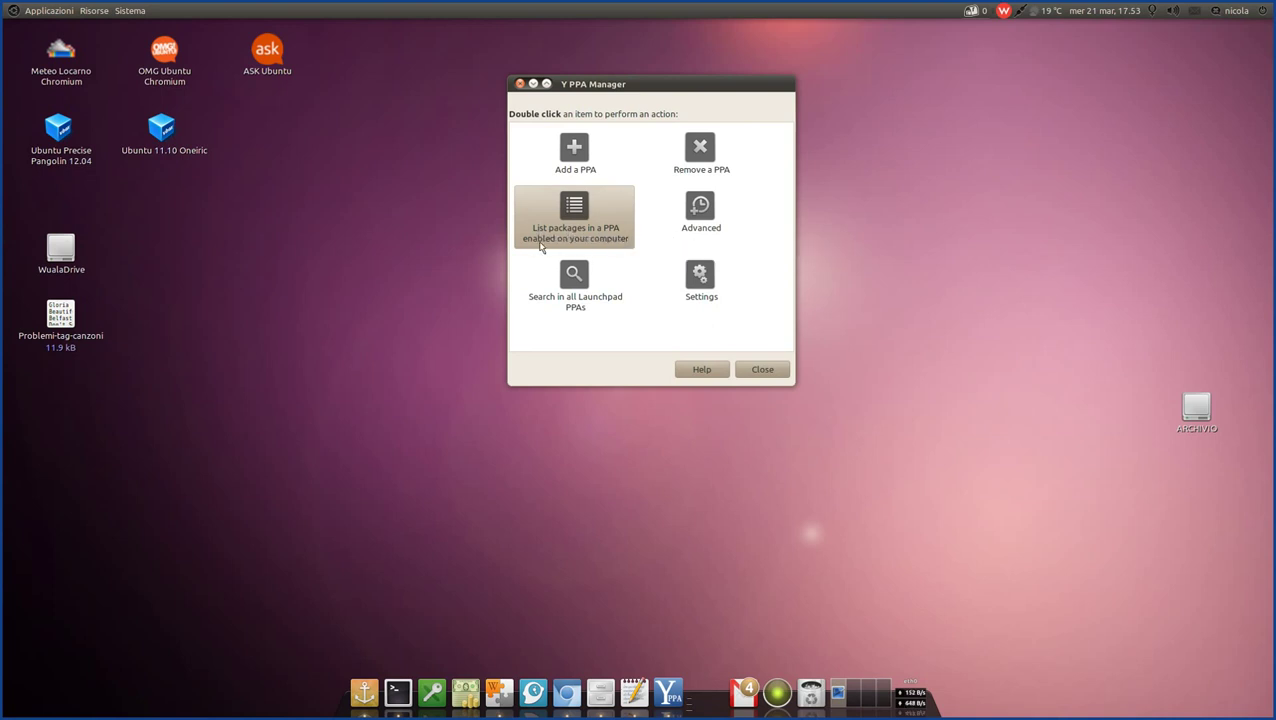
pyautogui.doubleClick(582, 214)
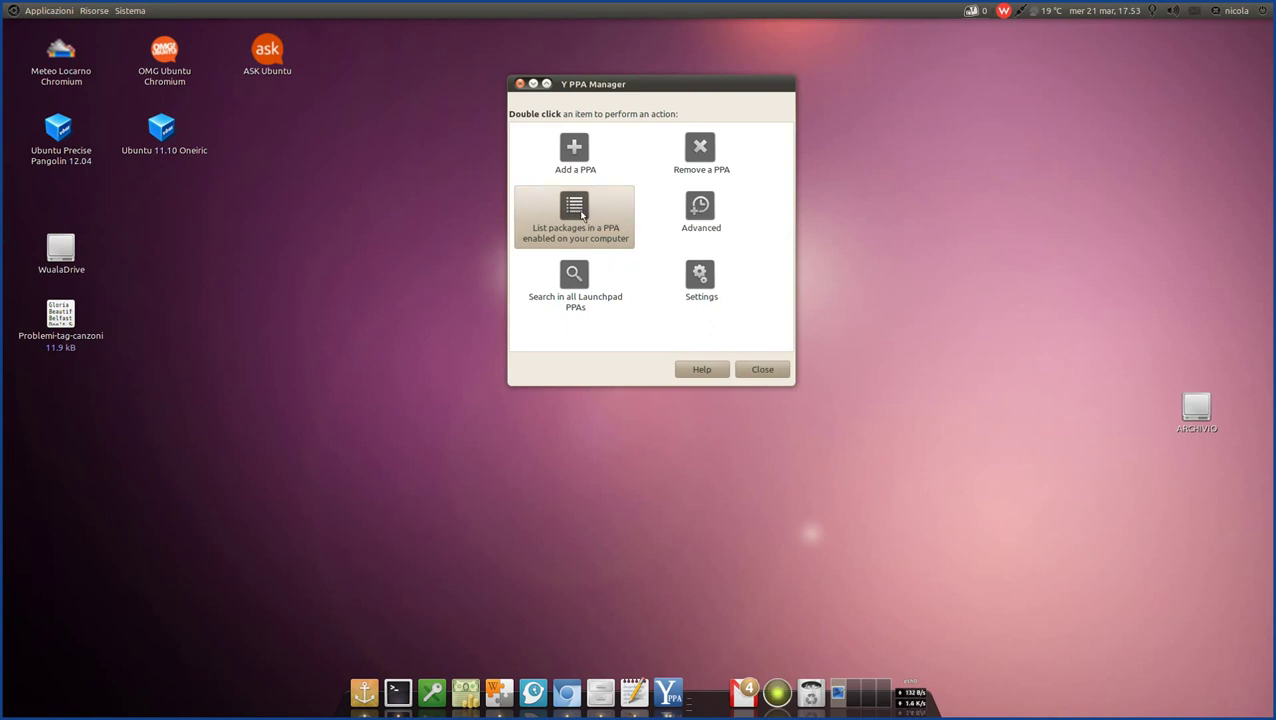
pyautogui.moveTo(622, 260); pyautogui.dragTo(577, 151)
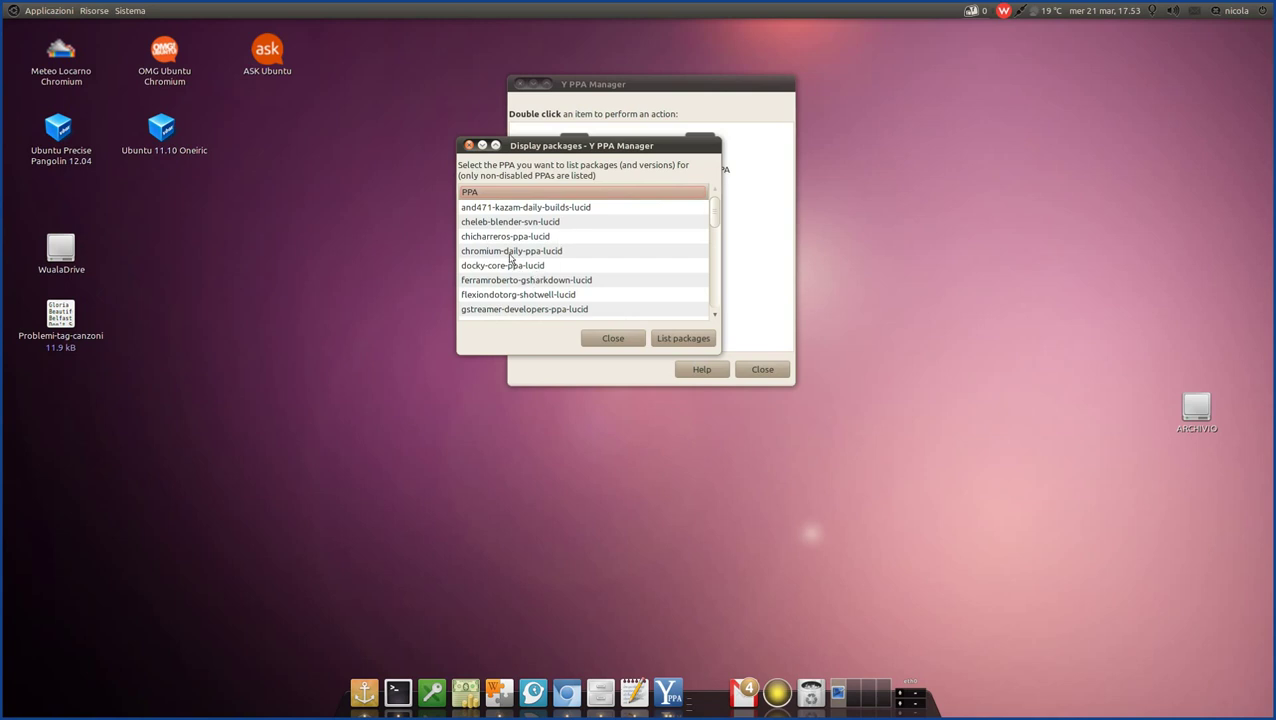
pyautogui.click(505, 222)
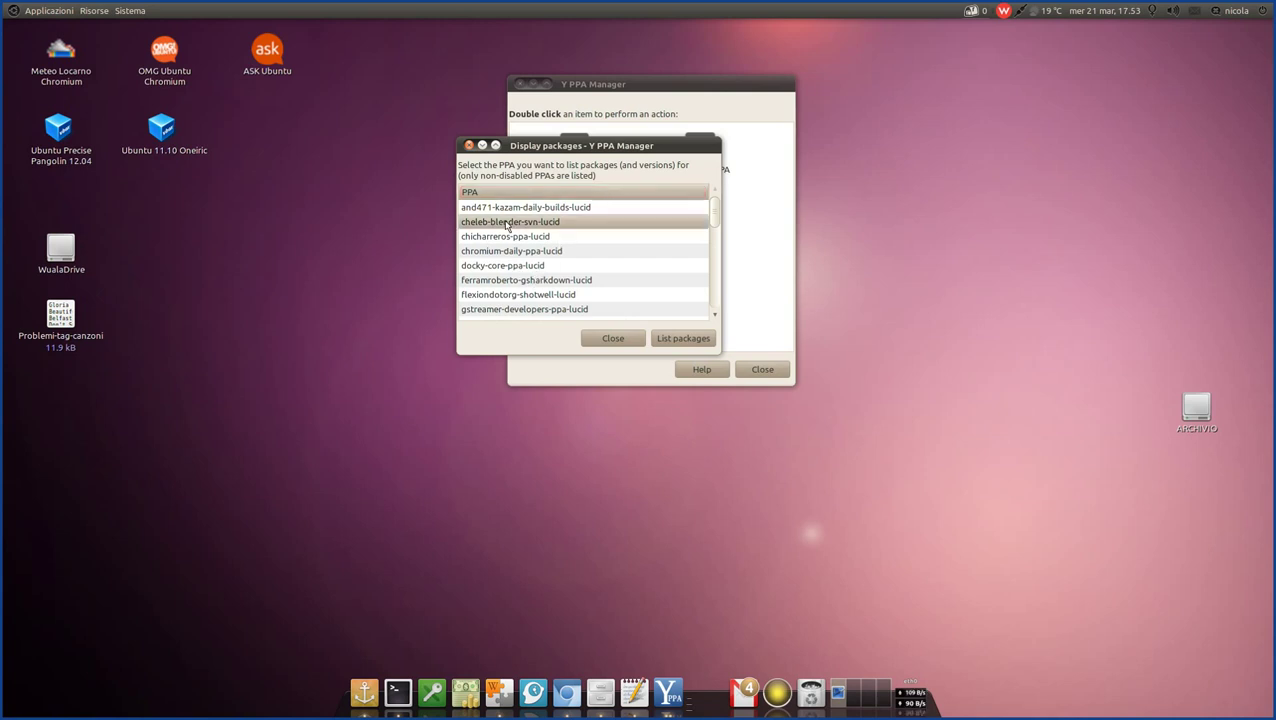
pyautogui.click(695, 345)
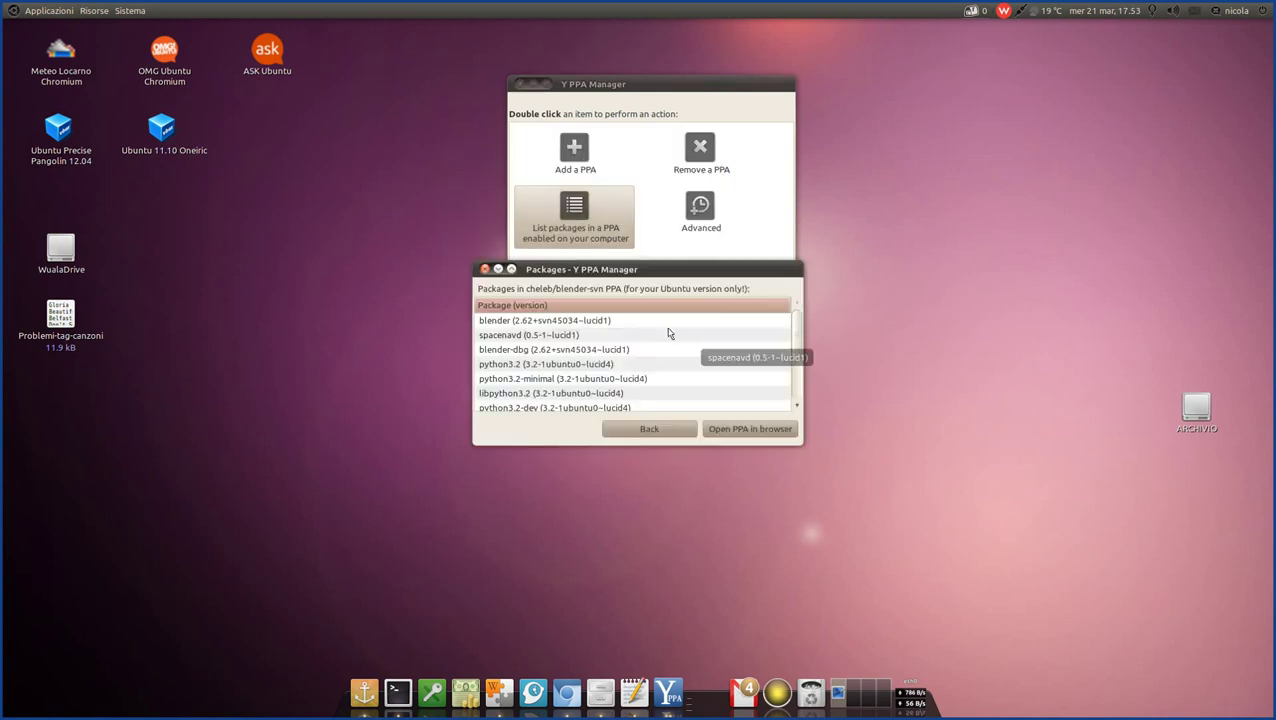
pyautogui.scroll(-3, 529, 347)
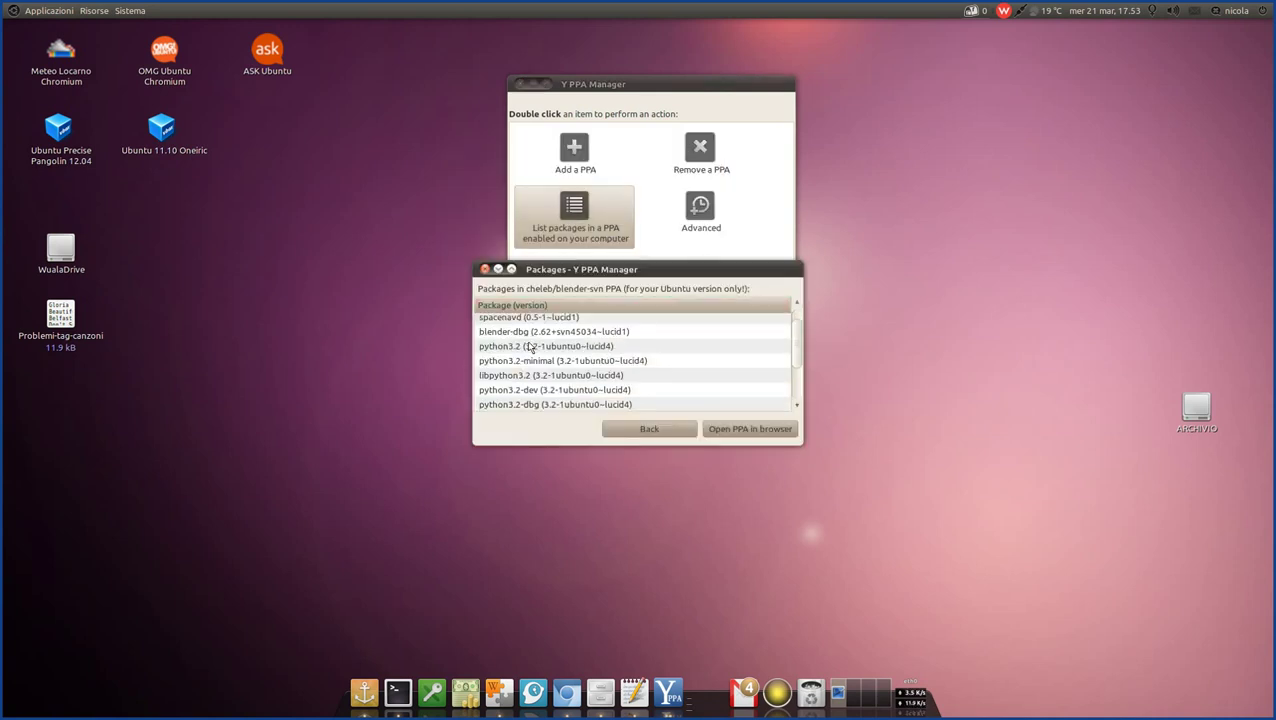
pyautogui.scroll(3, 529, 375)
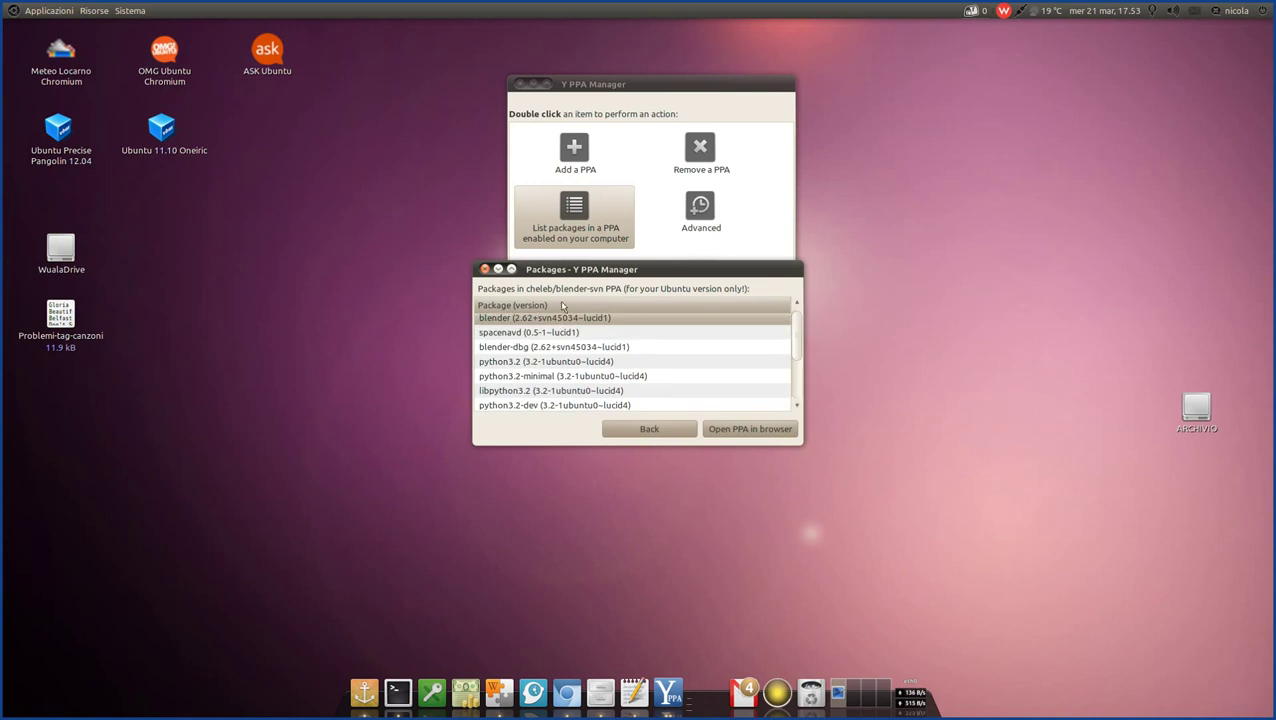
# Reposition the Packages window, select python3.2-minimal, and review the package list to its end and back to the start.
pyautogui.moveTo(624, 270)
pyautogui.mouseDown()
pyautogui.moveTo(598, 234)
pyautogui.moveTo(609, 263)
pyautogui.mouseUp()
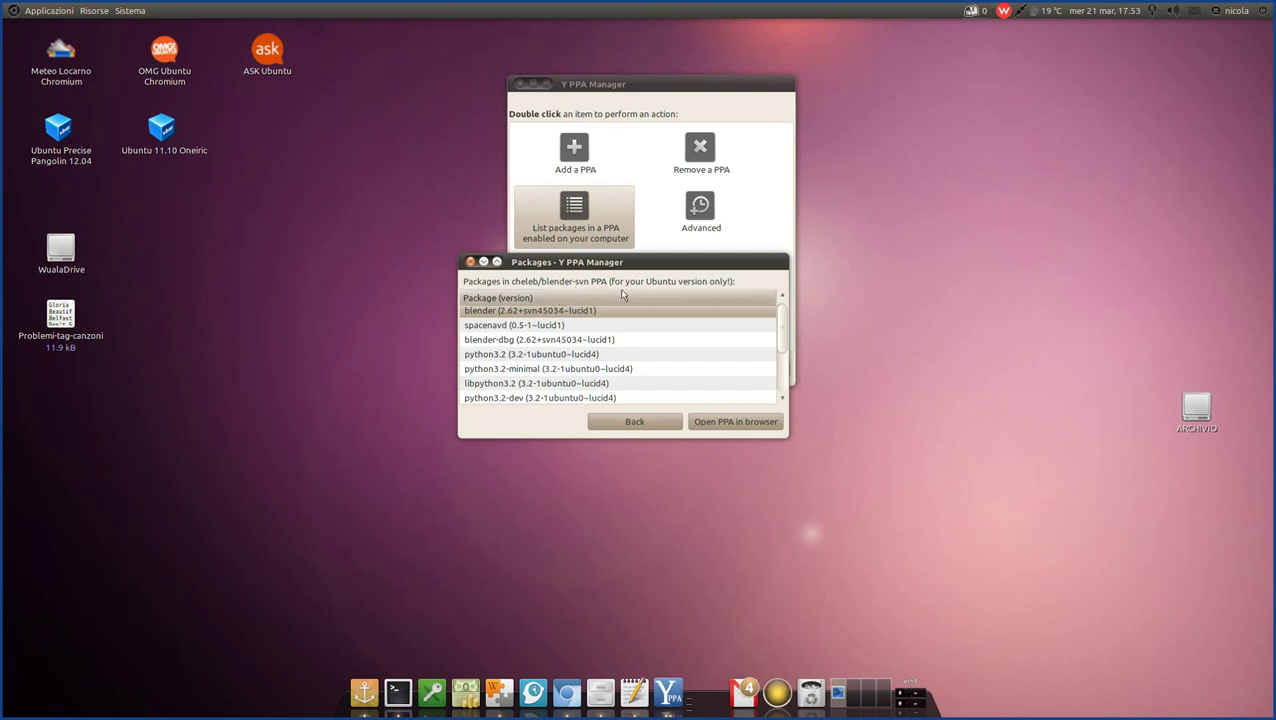
pyautogui.moveTo(652, 265); pyautogui.dragTo(591, 287)
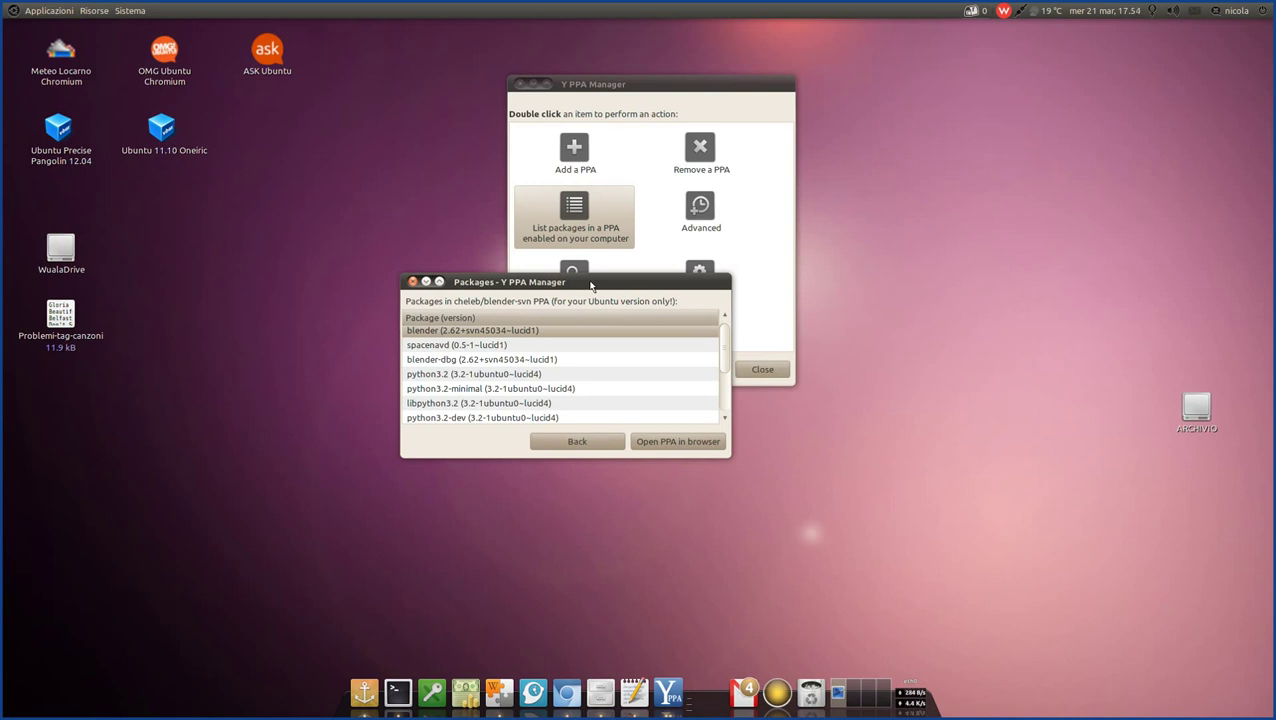
pyautogui.moveTo(591, 287); pyautogui.dragTo(599, 259)
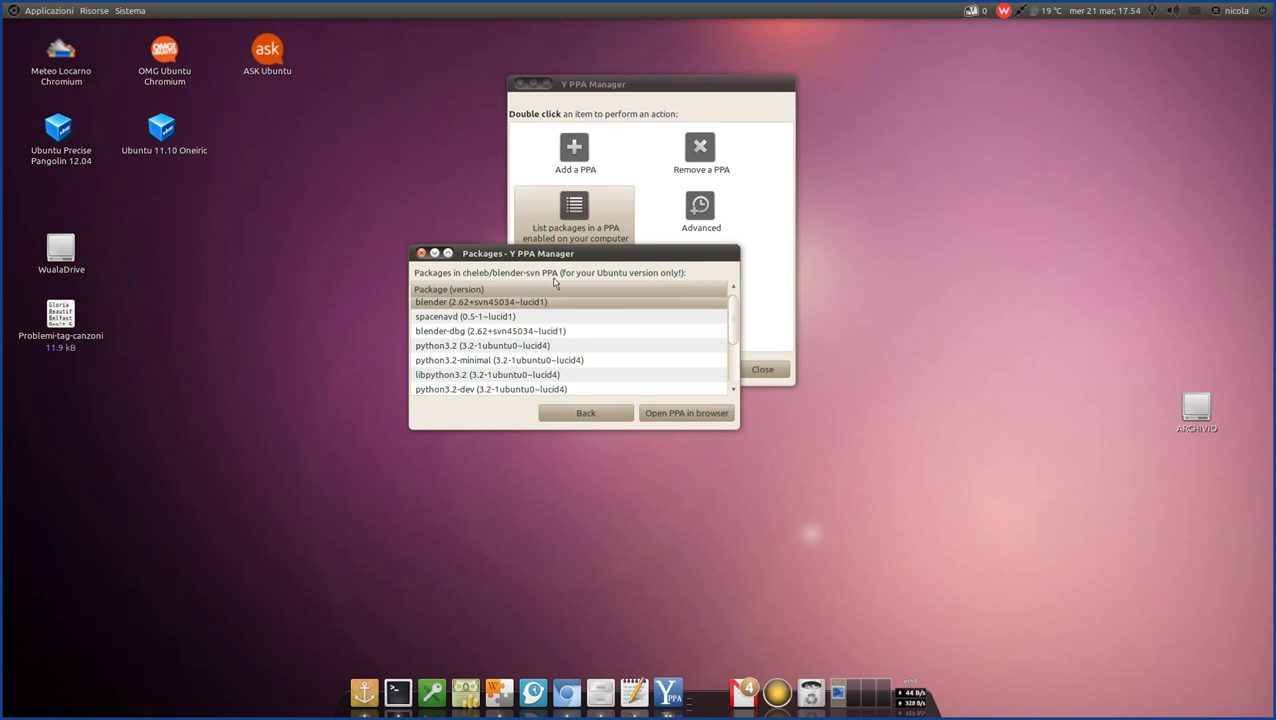
pyautogui.moveTo(569, 259); pyautogui.dragTo(590, 264)
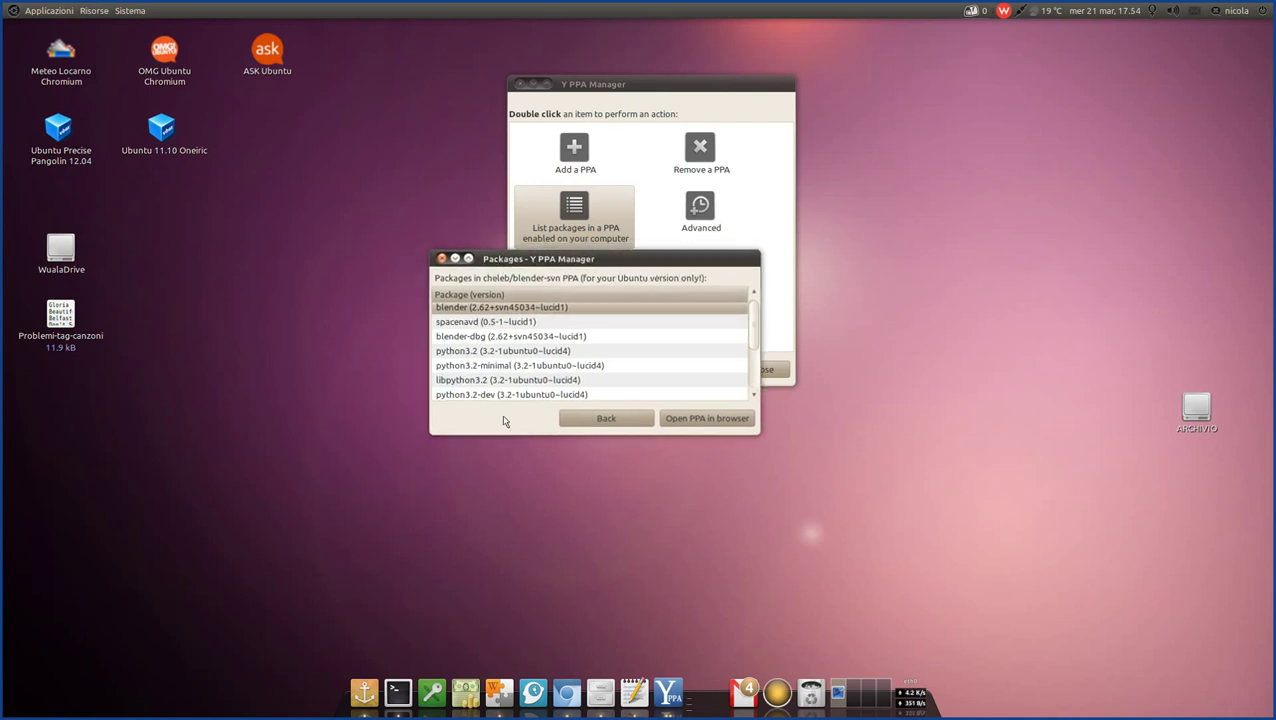
pyautogui.click(511, 366)
pyautogui.scroll(-3, 511, 366)
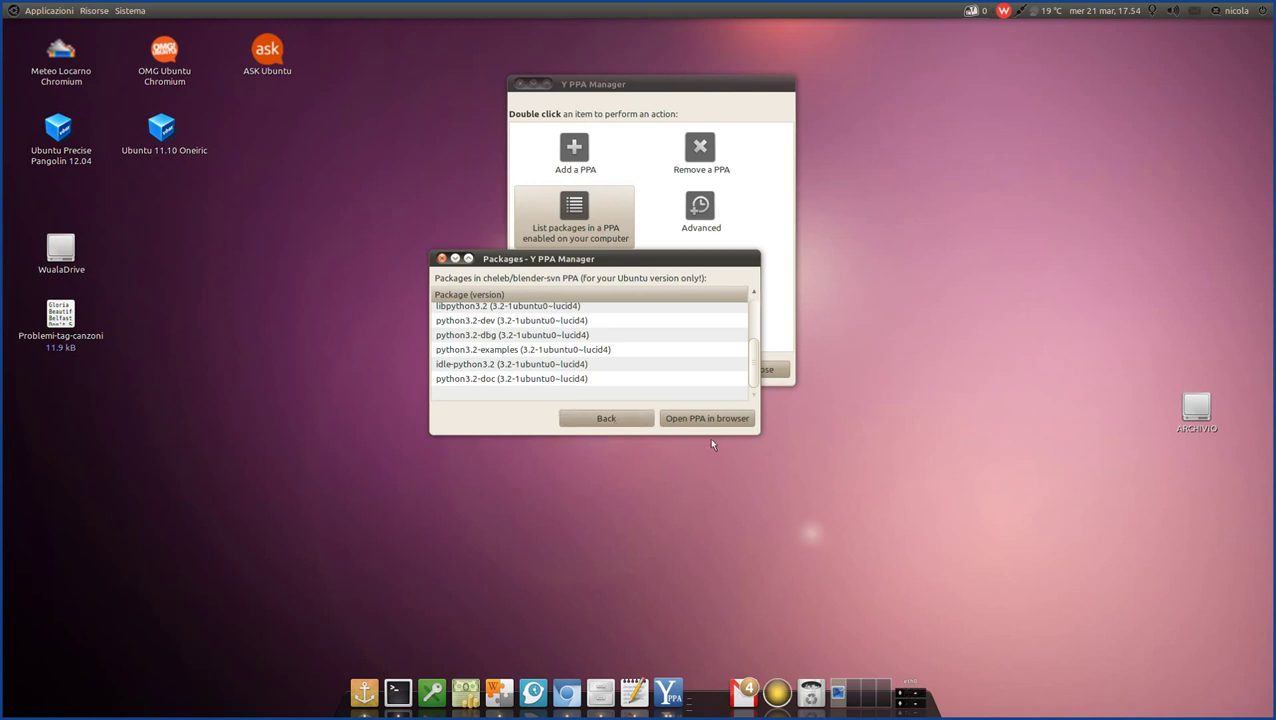
pyautogui.scroll(3, 520, 330)
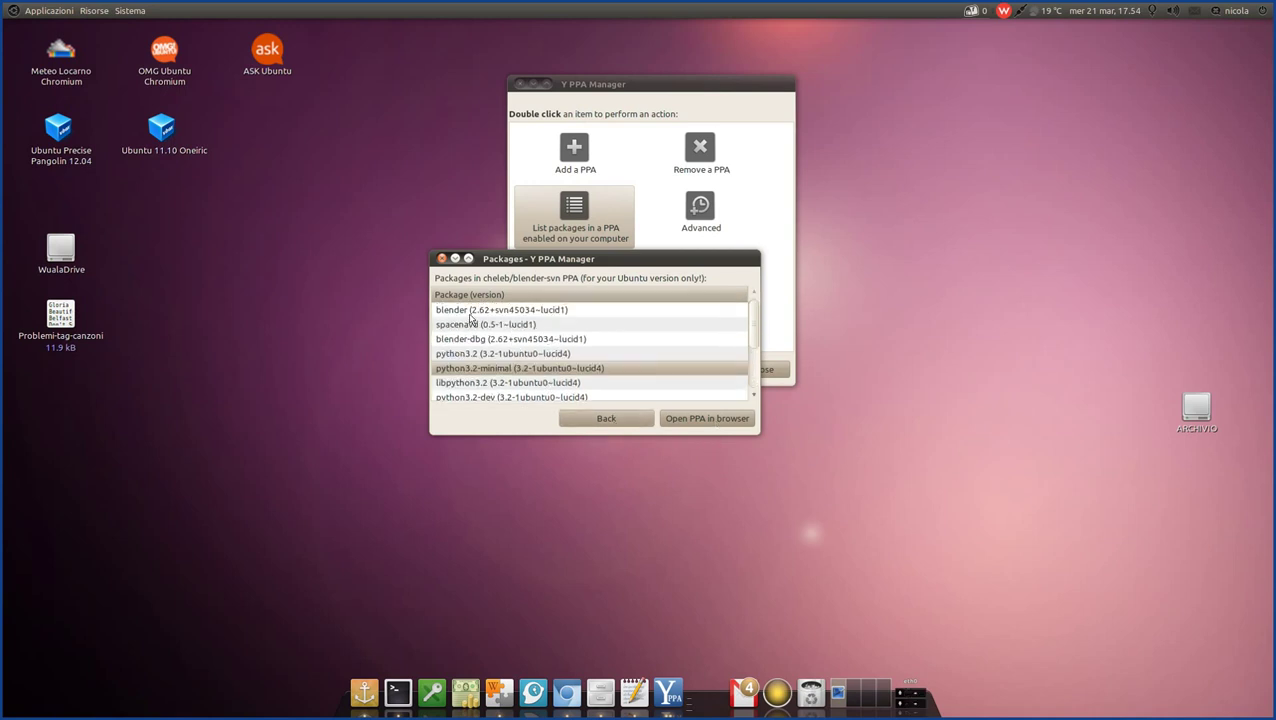
# Try to open the cheleb/blender-svn PPA page in the browser, check Chromium for it, and return to the Packages window.
pyautogui.click(706, 422)
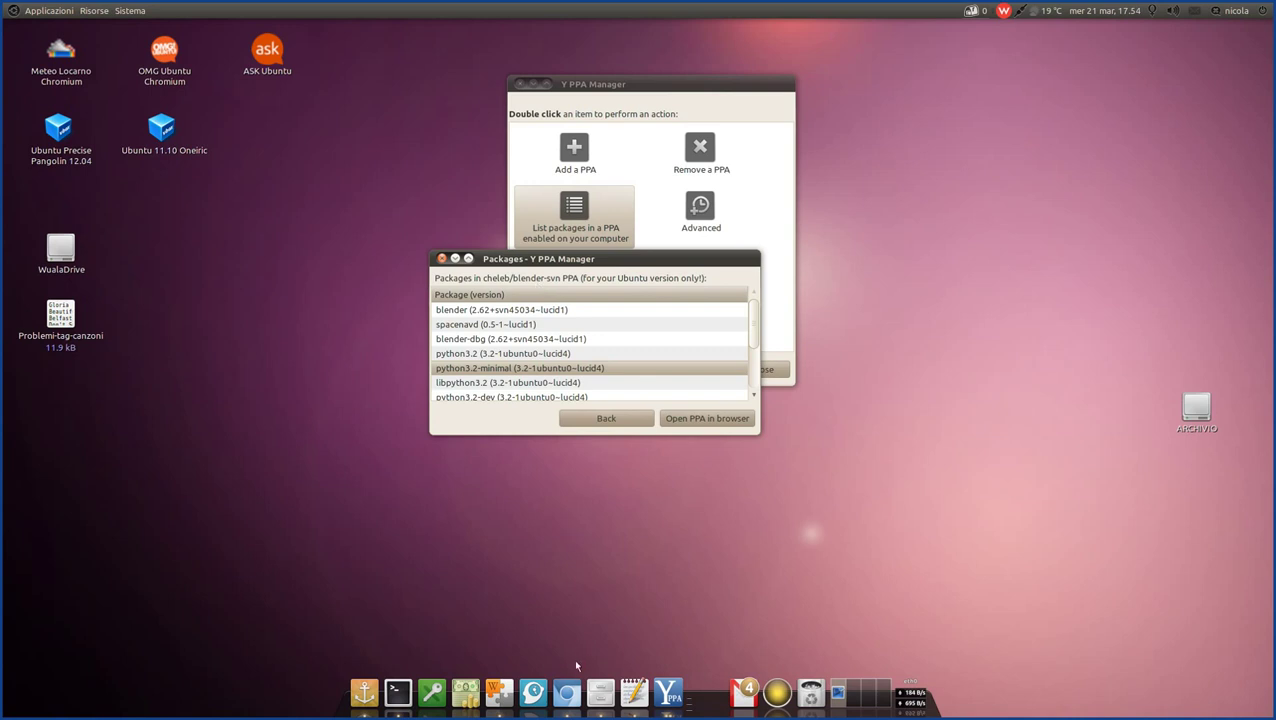
pyautogui.click(568, 693)
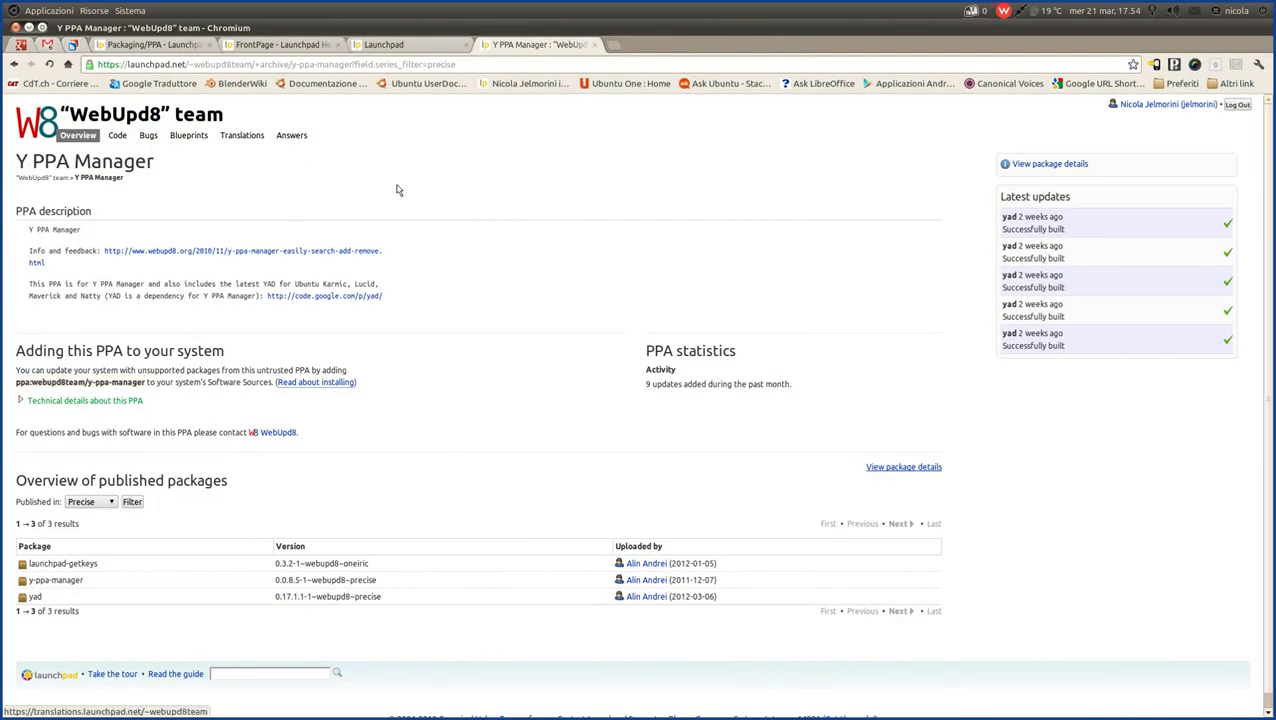
pyautogui.hotkey('alt', 'Tab')
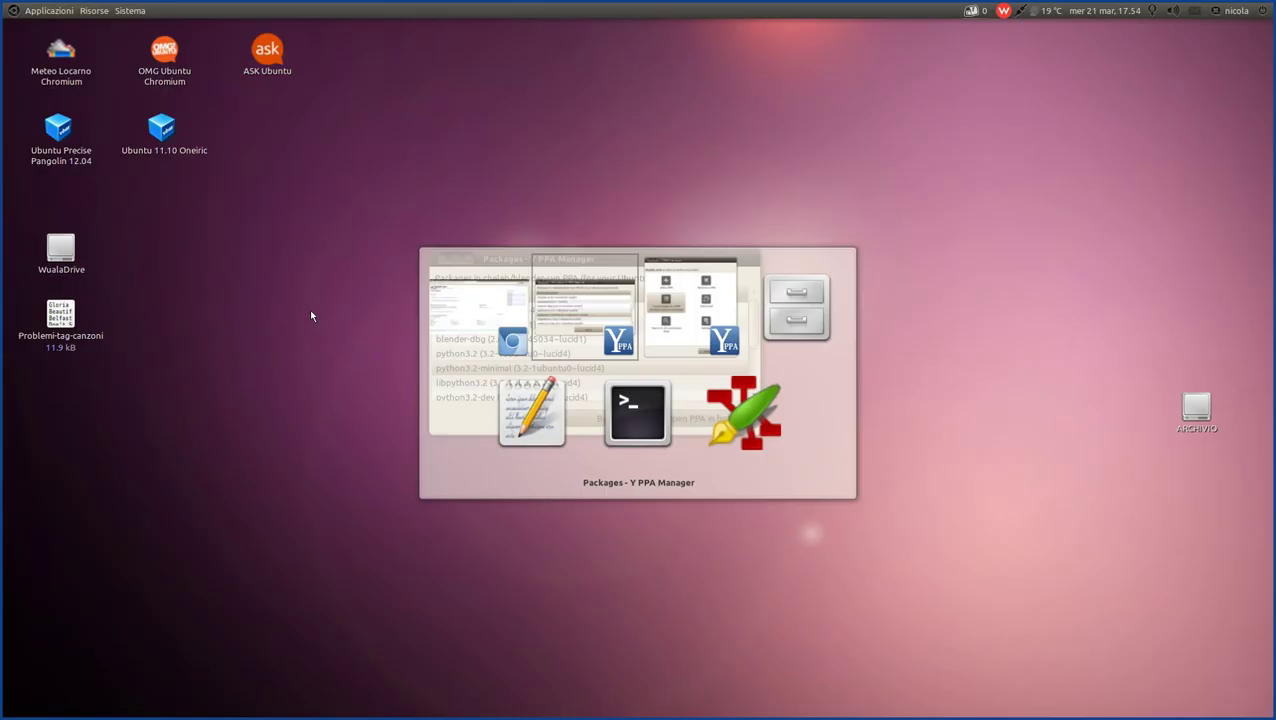
# Go back to the PPA list, select several PPAs ending on chromium-daily-ppa-lucid, and close the list.
pyautogui.click(605, 421)
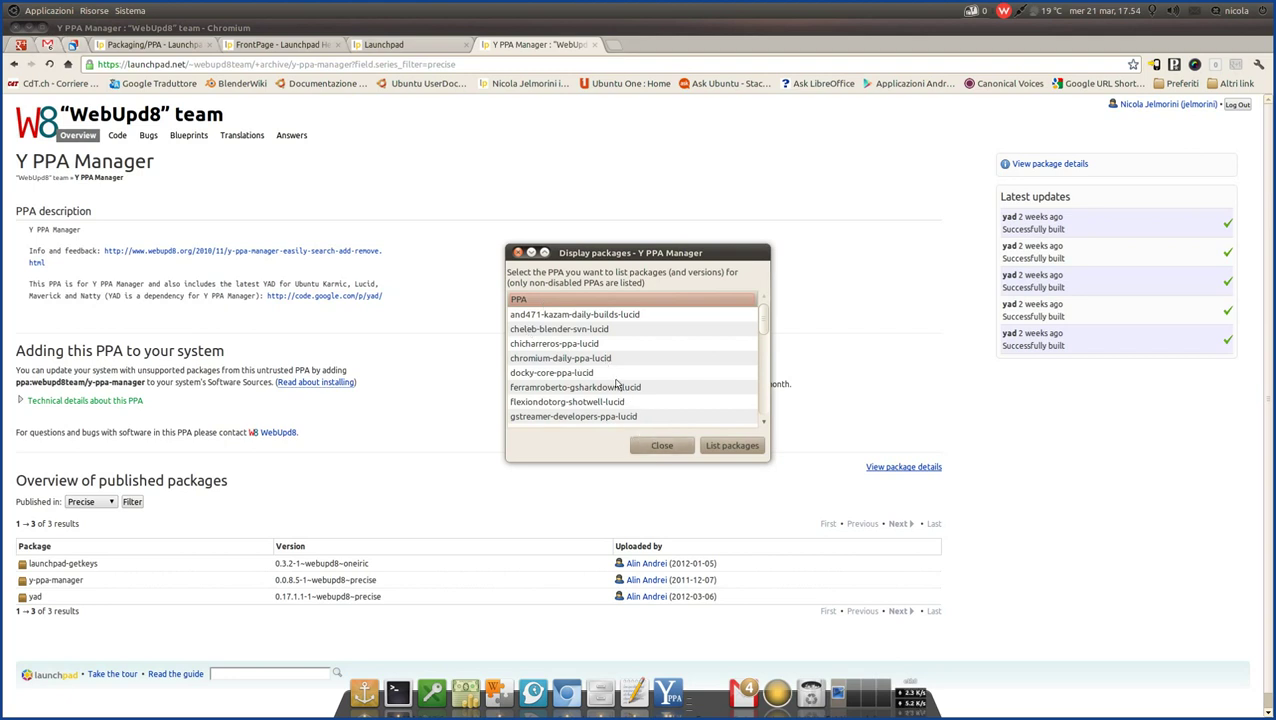
pyautogui.click(560, 330)
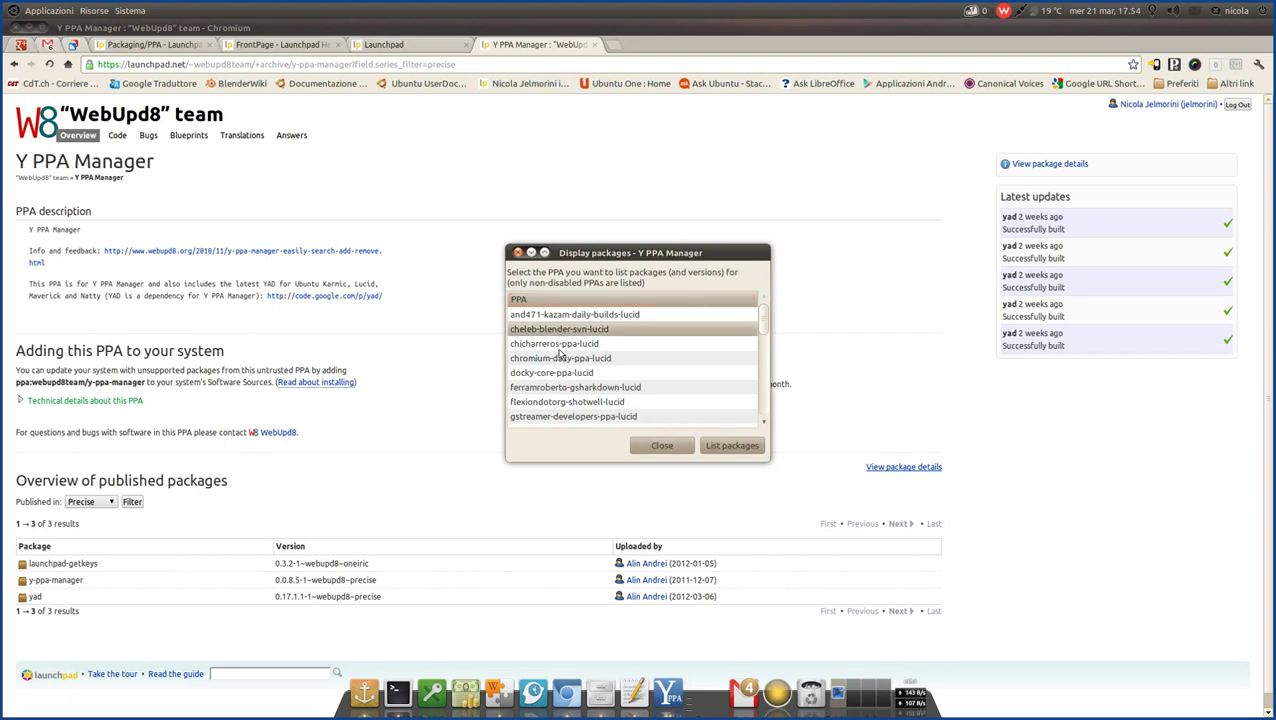
pyautogui.click(562, 362)
pyautogui.click(561, 387)
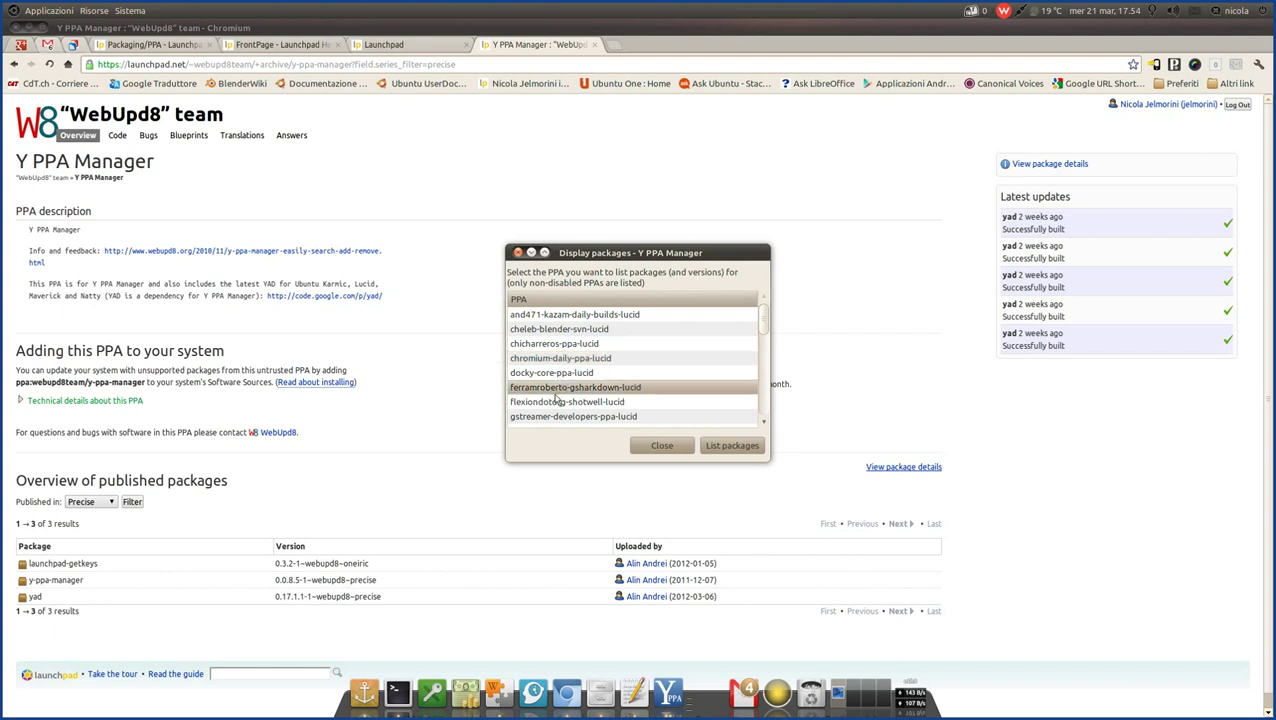
pyautogui.click(603, 358)
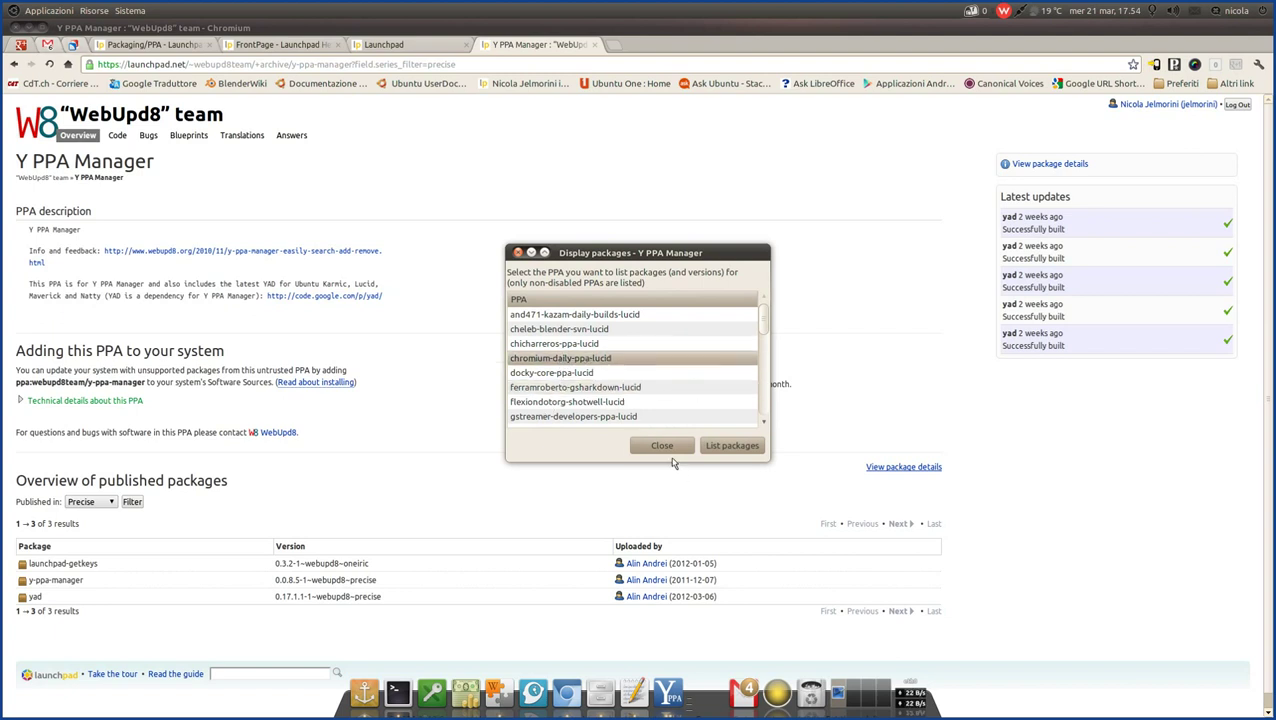
pyautogui.click(663, 446)
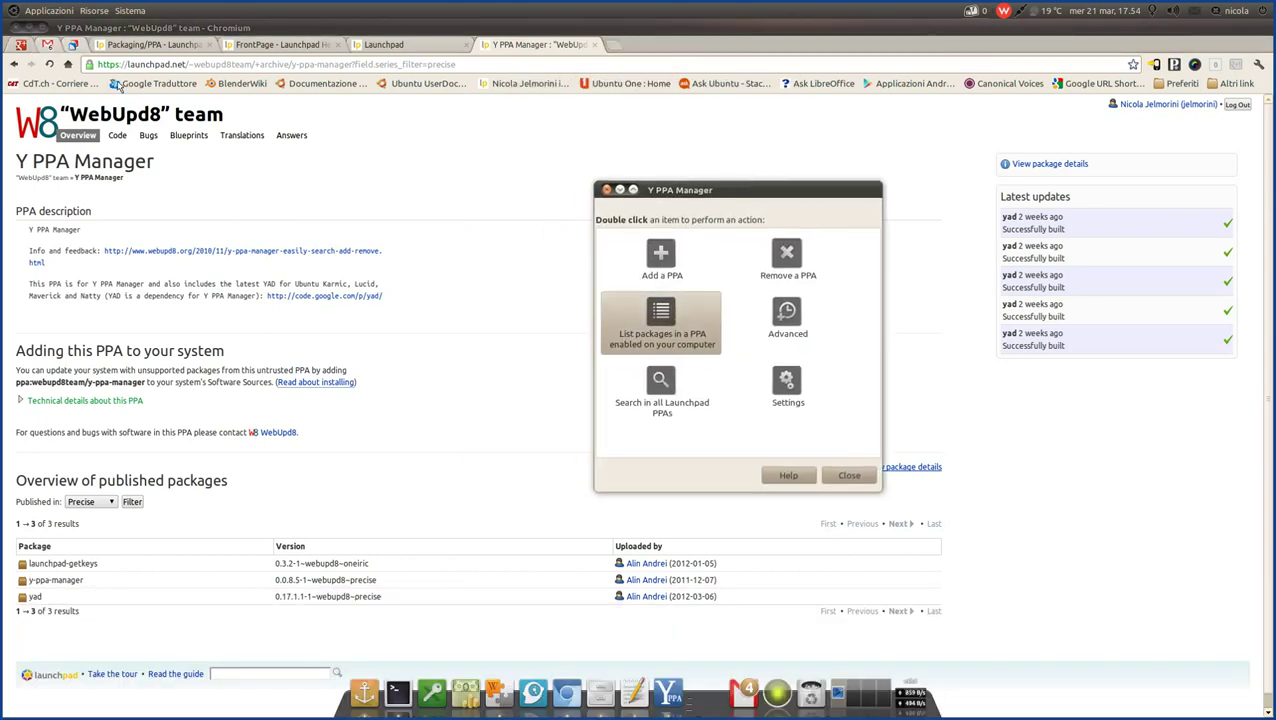
# Minimise the browser, move the Y PPA Manager window higher, and open its Advanced options.
pyautogui.click(29, 27)
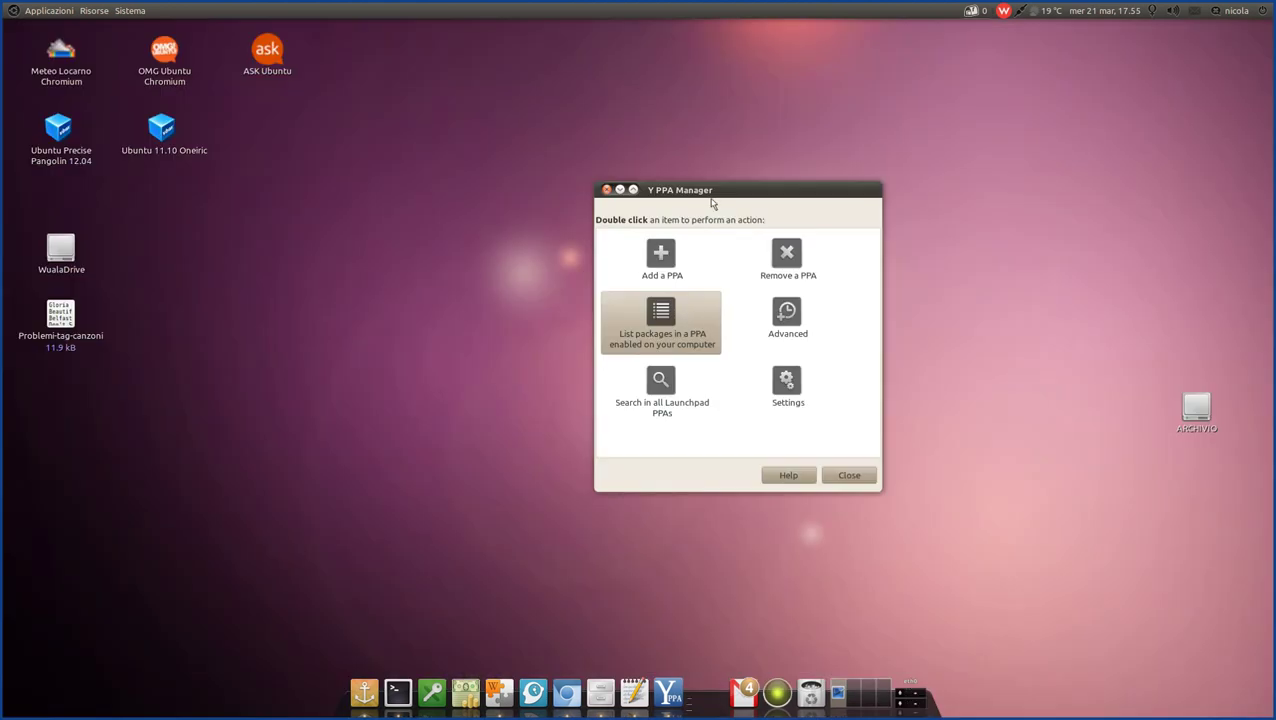
pyautogui.moveTo(712, 195); pyautogui.dragTo(672, 132)
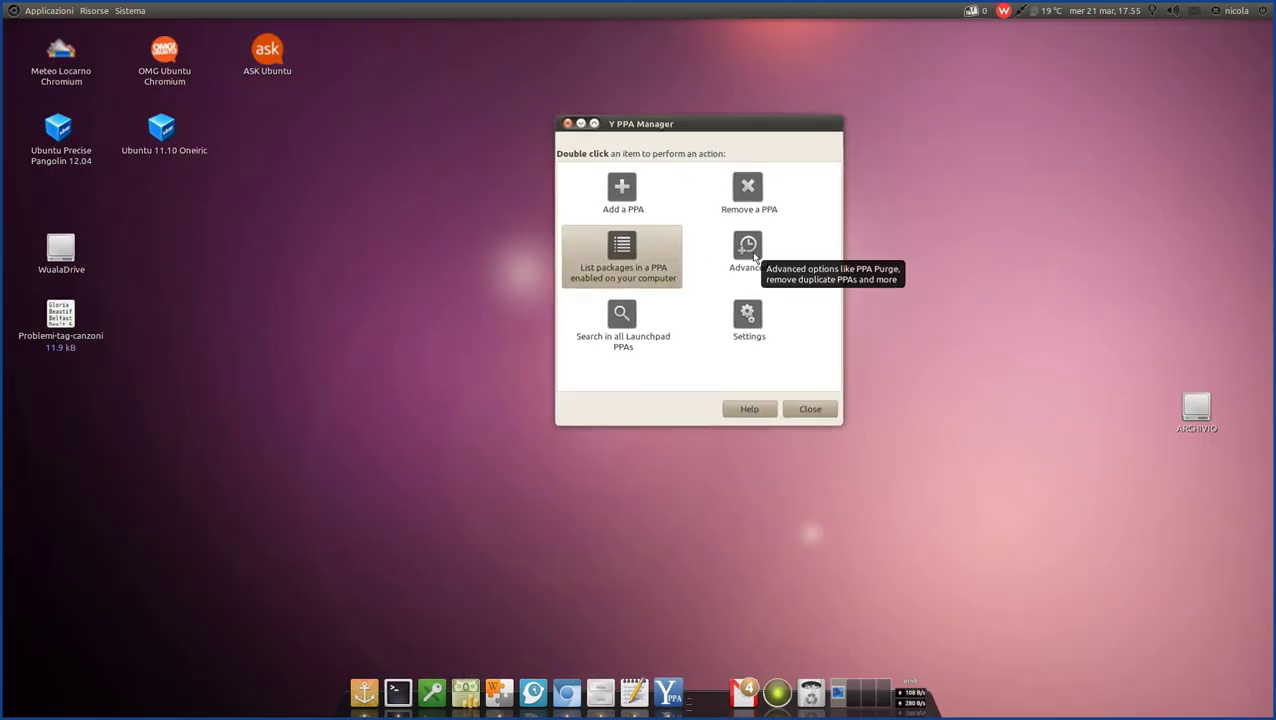
pyautogui.doubleClick(748, 248)
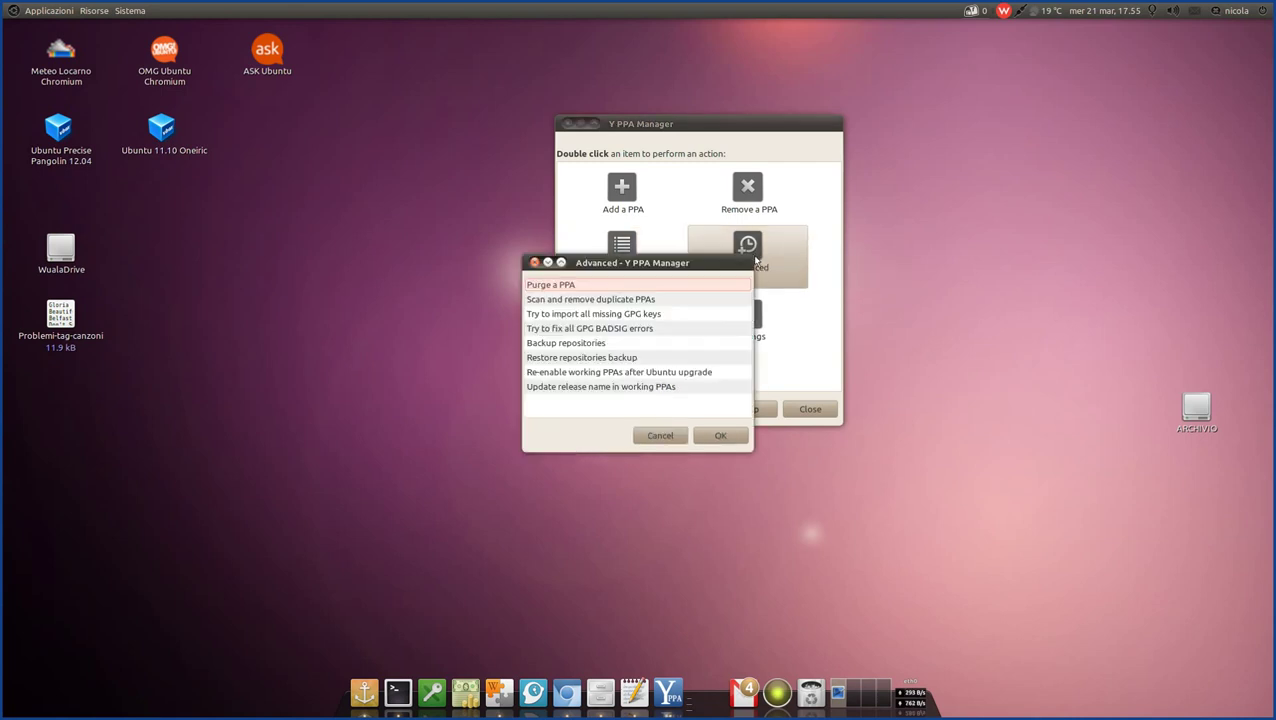
# Place the Advanced window beside the main window, compare Purge a PPA with Remove a PPA, and open the list of PPAs to purge.
pyautogui.moveTo(612, 268); pyautogui.dragTo(431, 176)
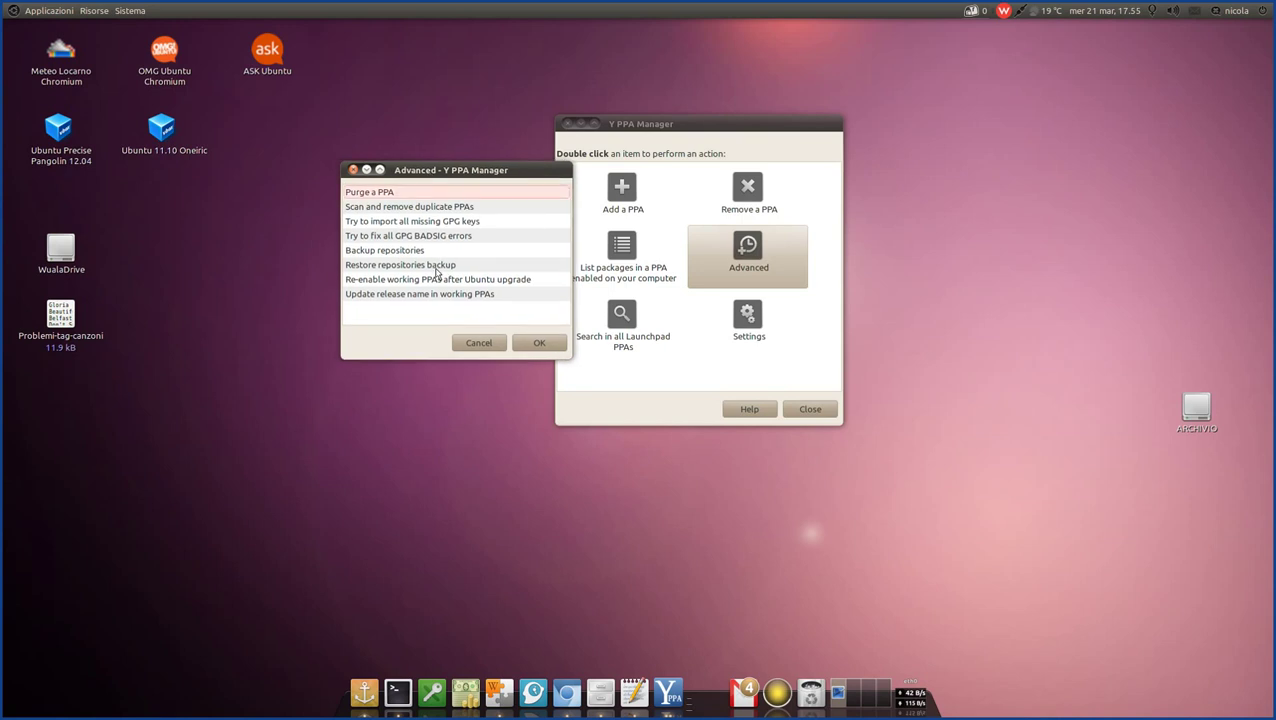
pyautogui.click(373, 195)
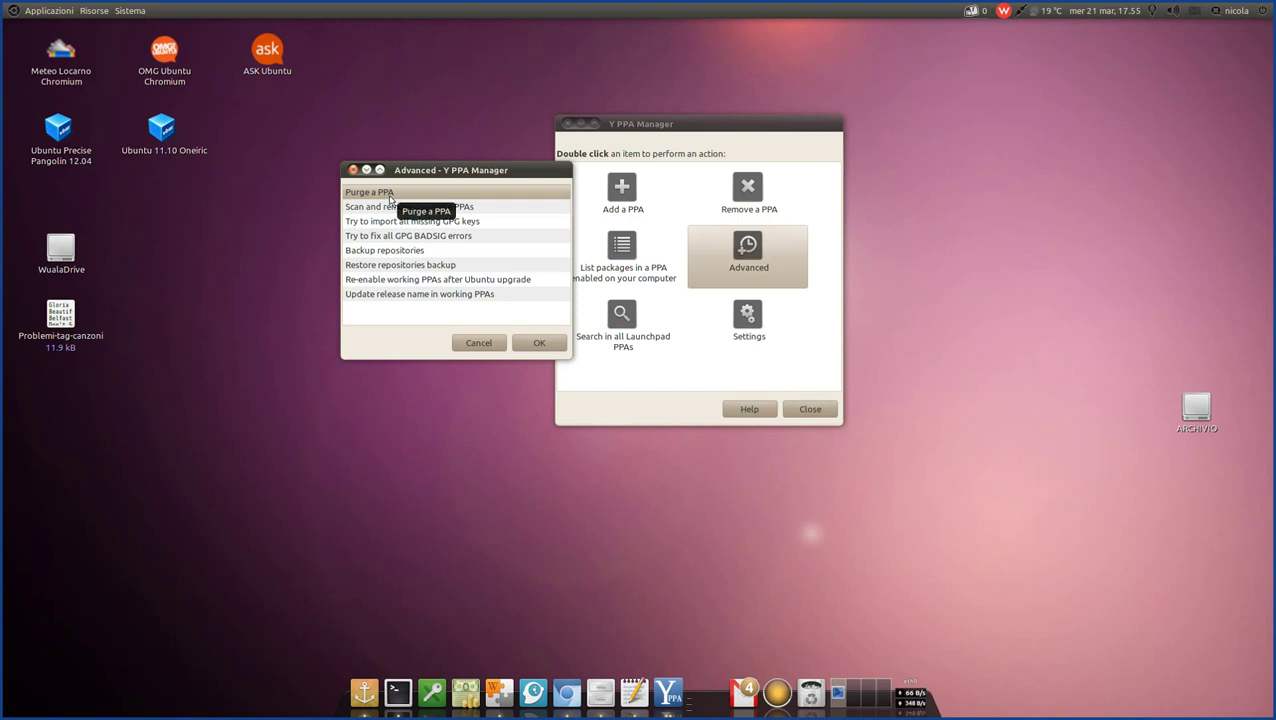
pyautogui.click(758, 192)
pyautogui.click(377, 197)
pyautogui.moveTo(432, 173); pyautogui.dragTo(396, 131)
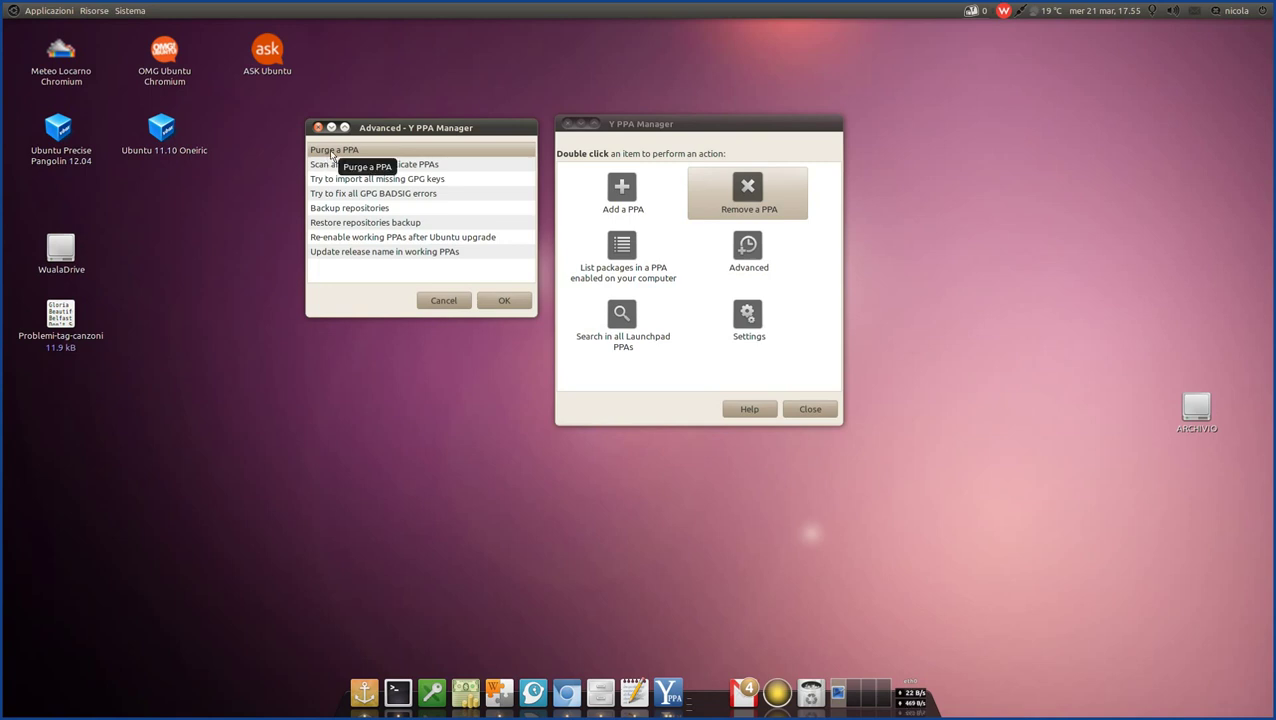
pyautogui.moveTo(424, 133)
pyautogui.mouseDown()
pyautogui.moveTo(451, 161)
pyautogui.moveTo(437, 135)
pyautogui.mouseUp()
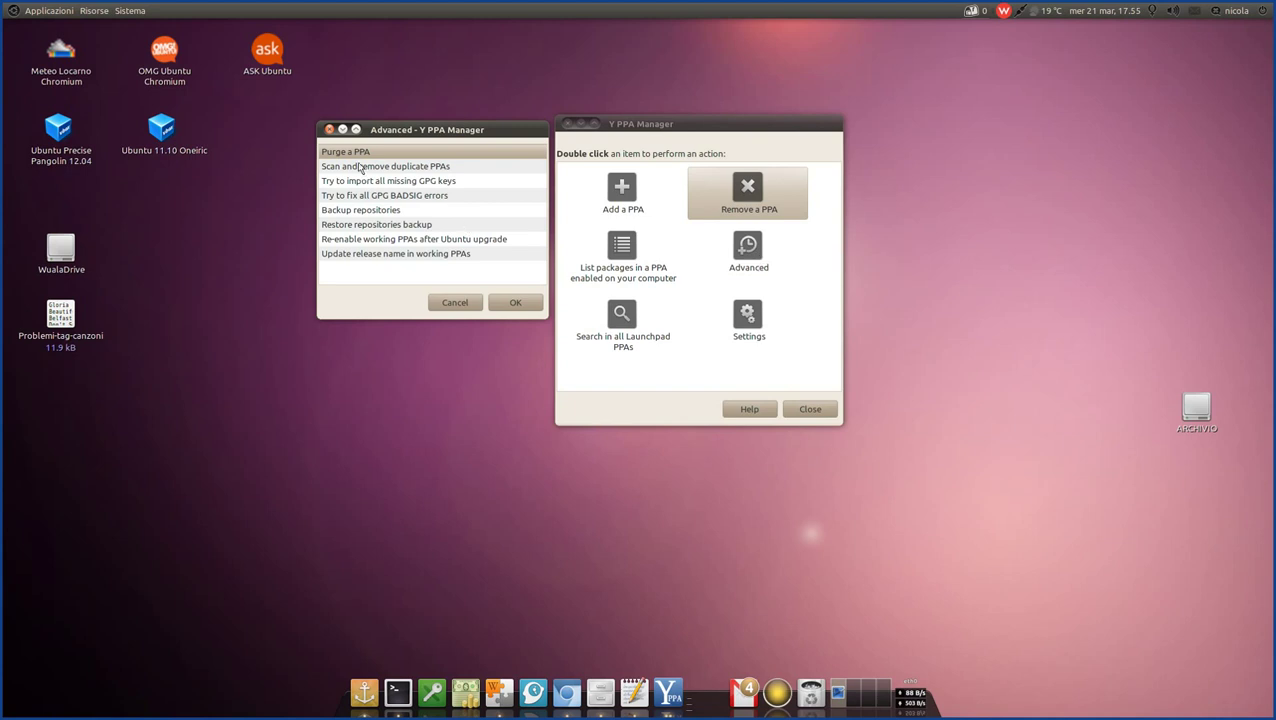
pyautogui.click(506, 305)
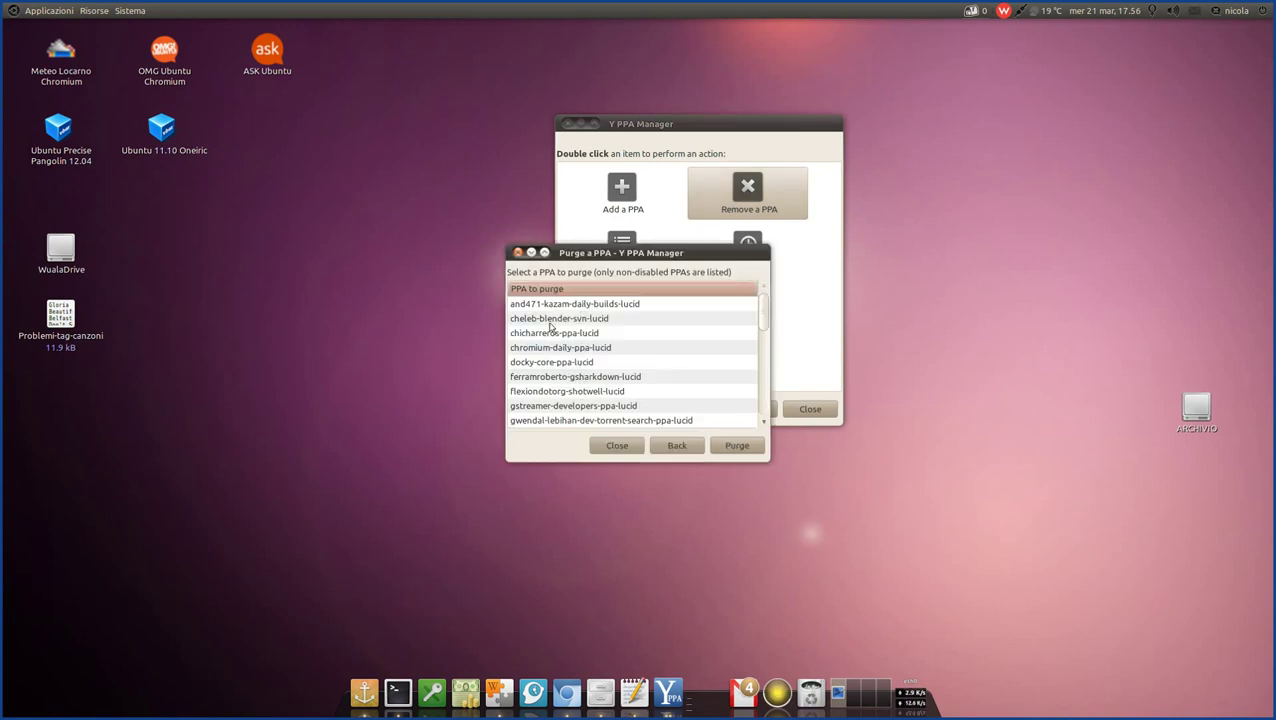
# Select and471-kazam-daily-builds-lucid and cheleb-blender-svn-lucid in turn in the purge list, and close it without purging.
pyautogui.click(550, 306)
pyautogui.click(550, 320)
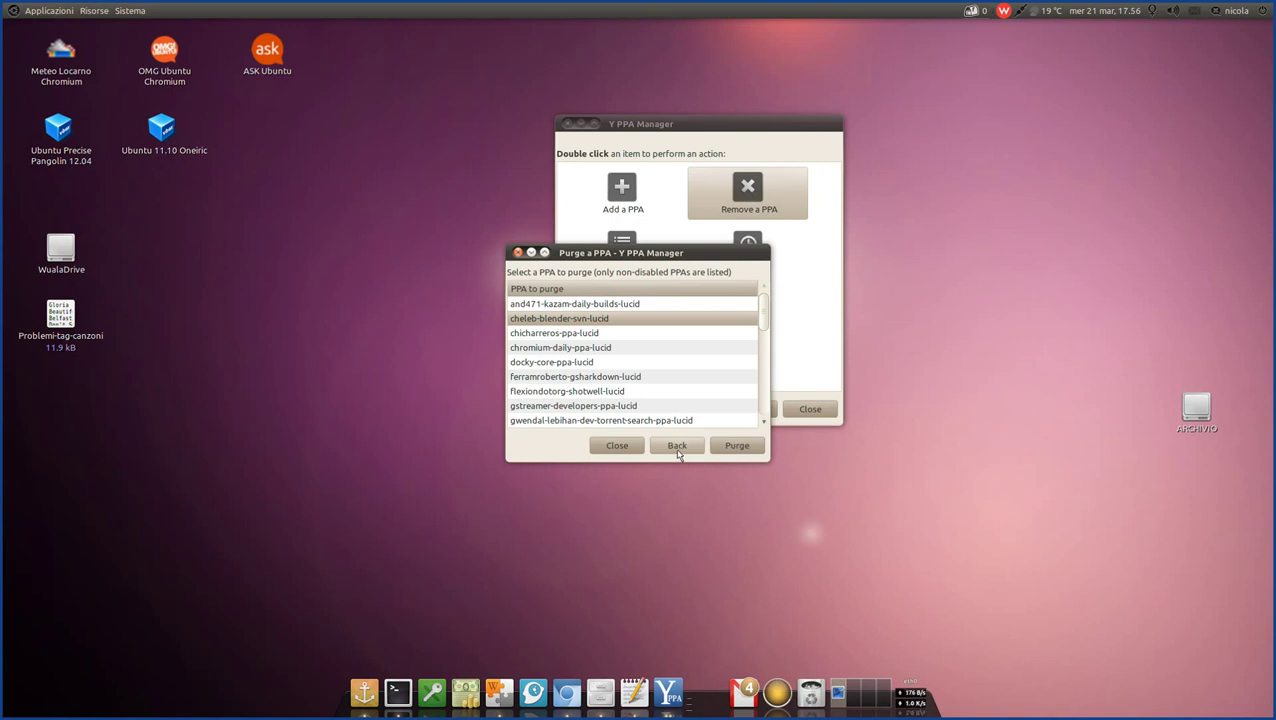
pyautogui.click(628, 447)
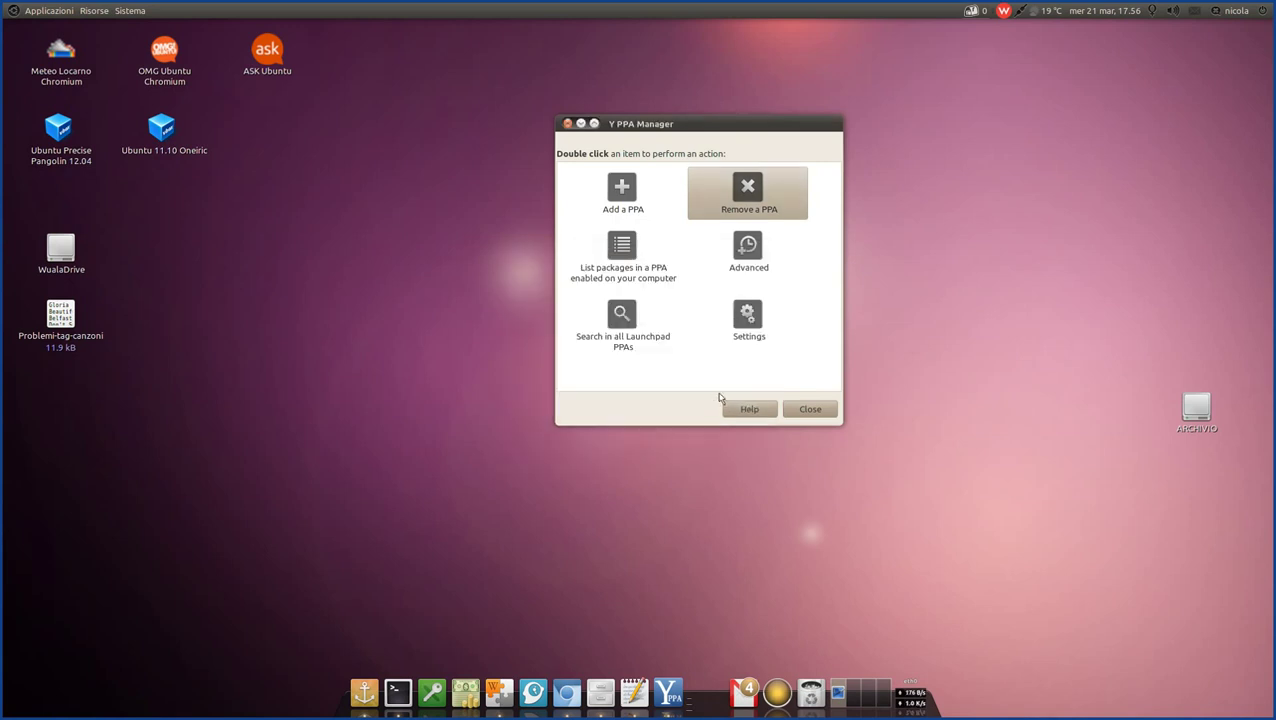
# Reopen the Advanced options and place their window beside the main Y PPA Manager window.
pyautogui.click(752, 255)
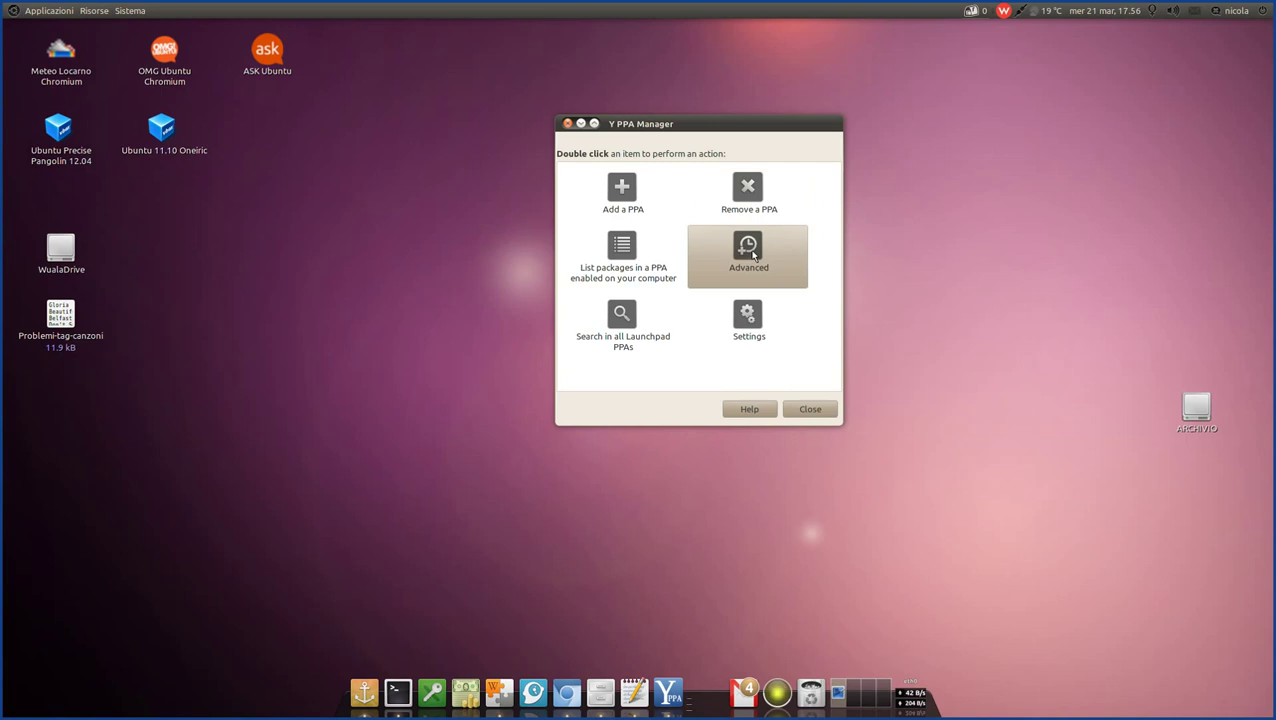
pyautogui.doubleClick(750, 251)
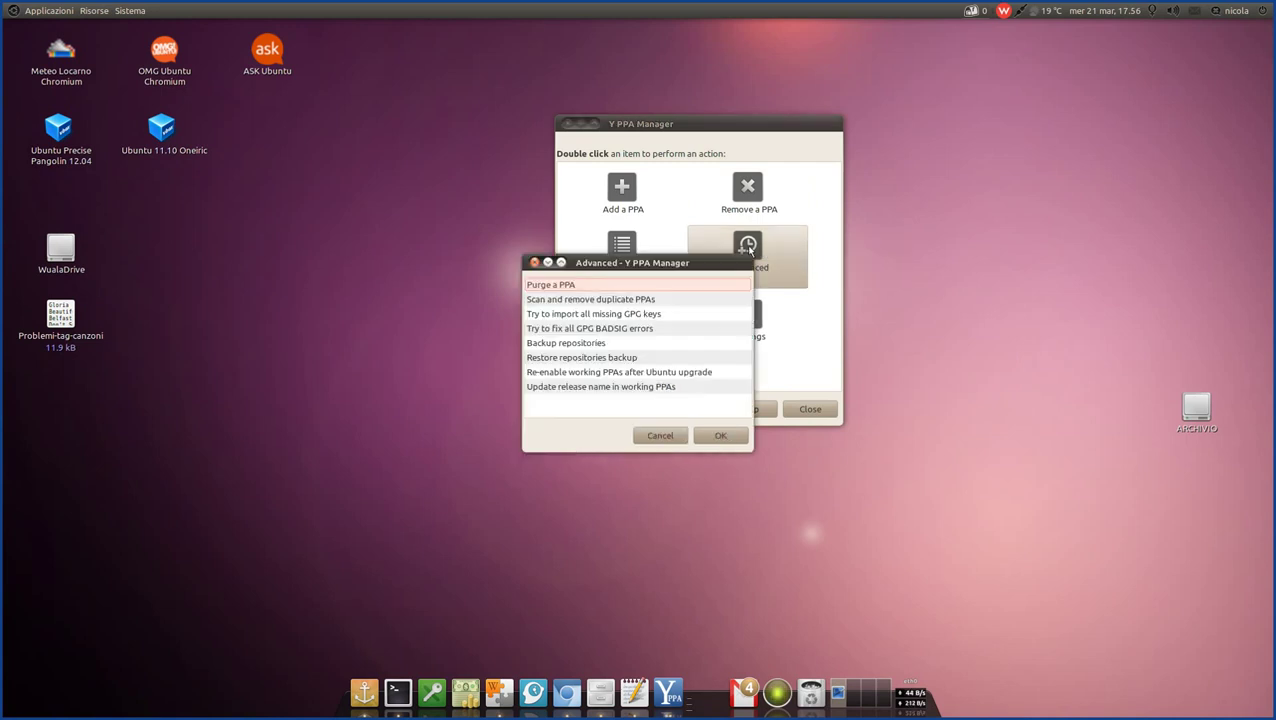
pyautogui.moveTo(617, 266); pyautogui.dragTo(403, 129)
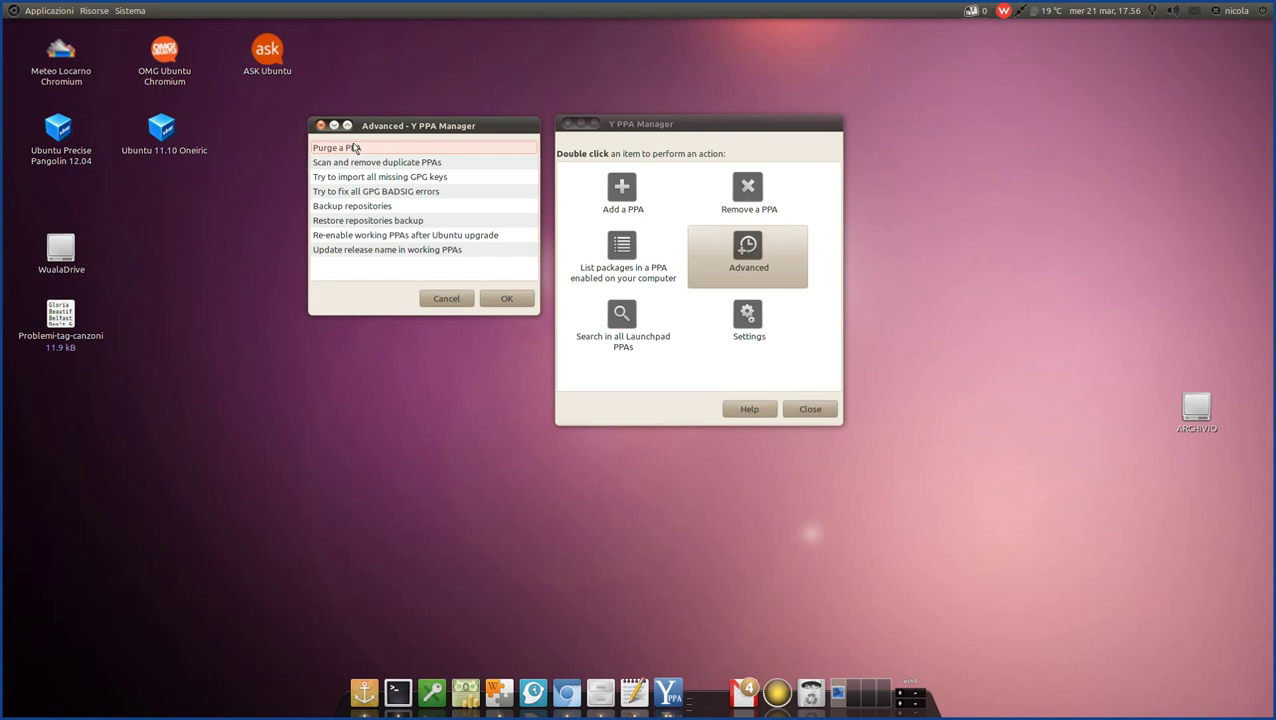
pyautogui.moveTo(378, 130)
pyautogui.mouseDown()
pyautogui.moveTo(393, 153)
pyautogui.moveTo(390, 132)
pyautogui.mouseUp()
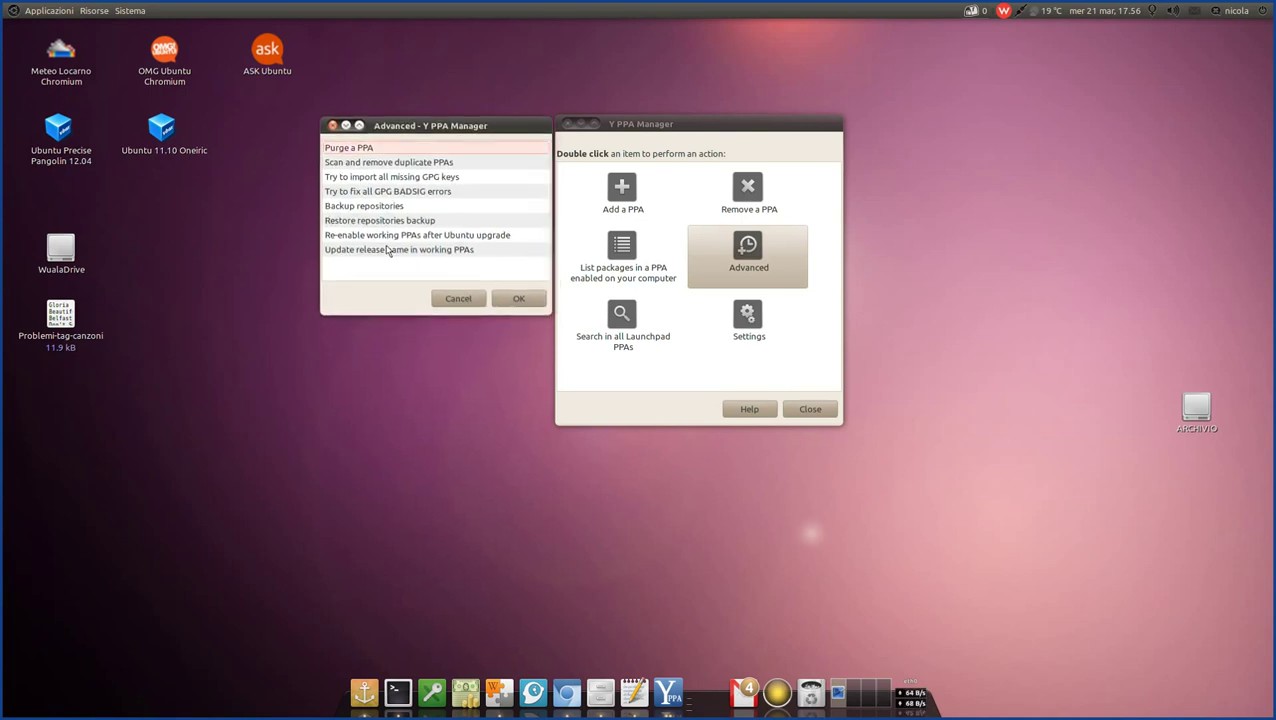
# Highlight in turn the advanced options for removing duplicate PPAs, importing missing GPG keys and fixing GPG BADSIG errors.
pyautogui.click(381, 163)
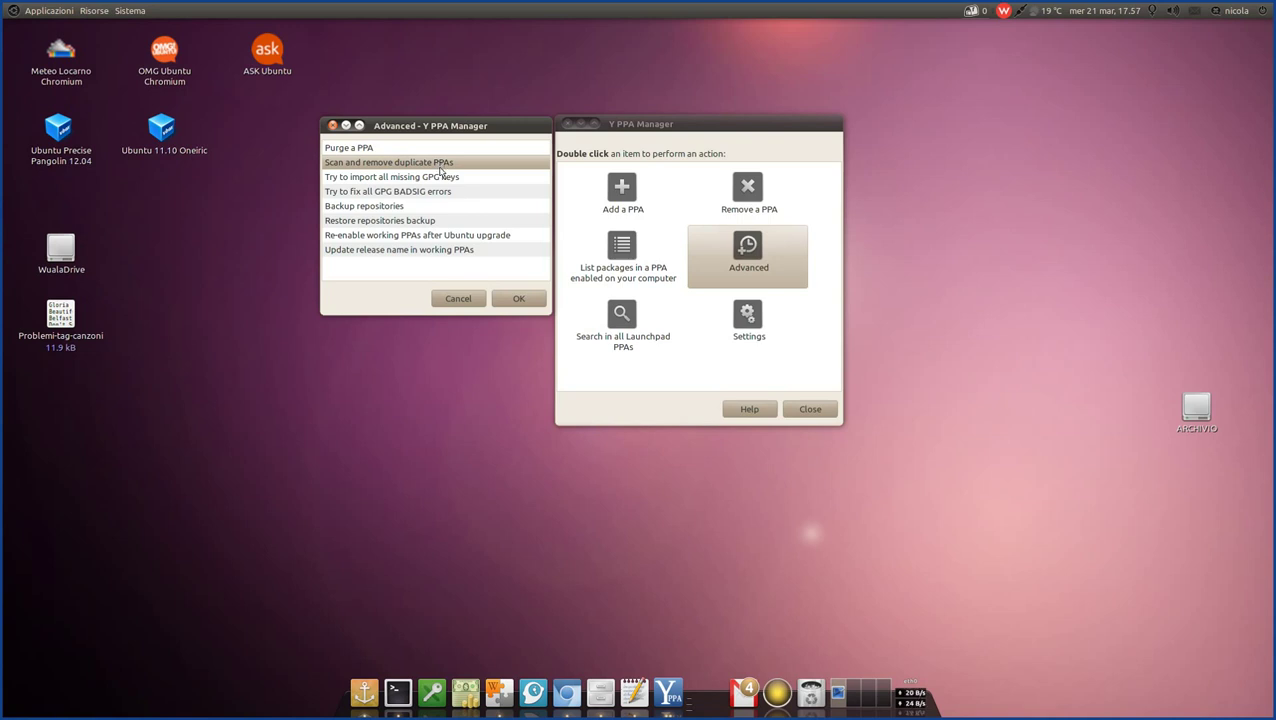
pyautogui.click(385, 179)
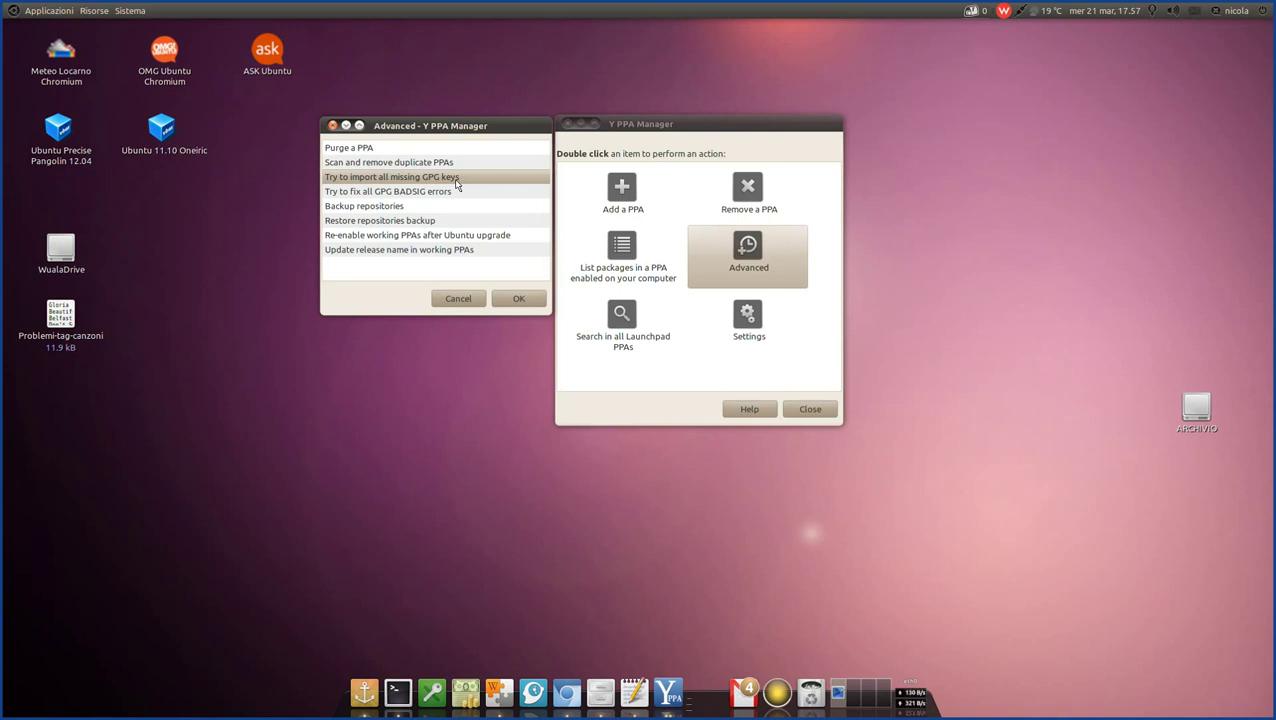
pyautogui.moveTo(459, 125); pyautogui.dragTo(447, 124)
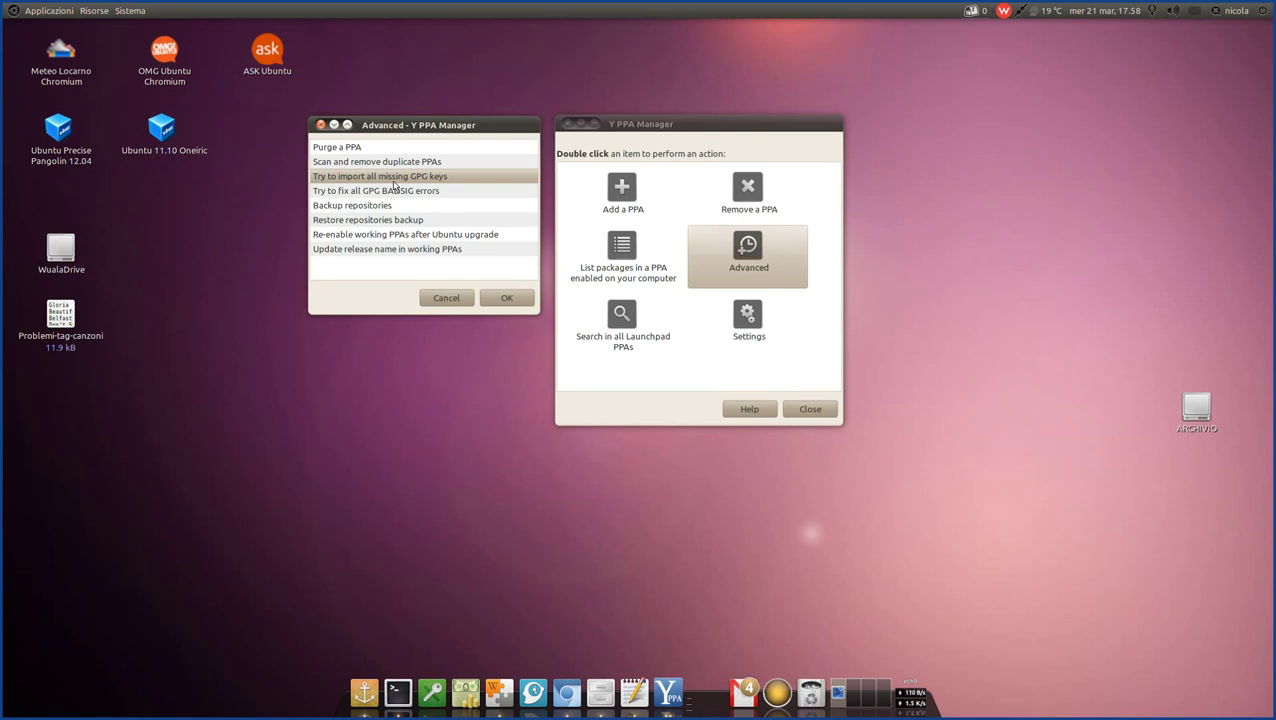
pyautogui.moveTo(401, 125)
pyautogui.mouseDown()
pyautogui.moveTo(419, 130)
pyautogui.moveTo(410, 122)
pyautogui.mouseUp()
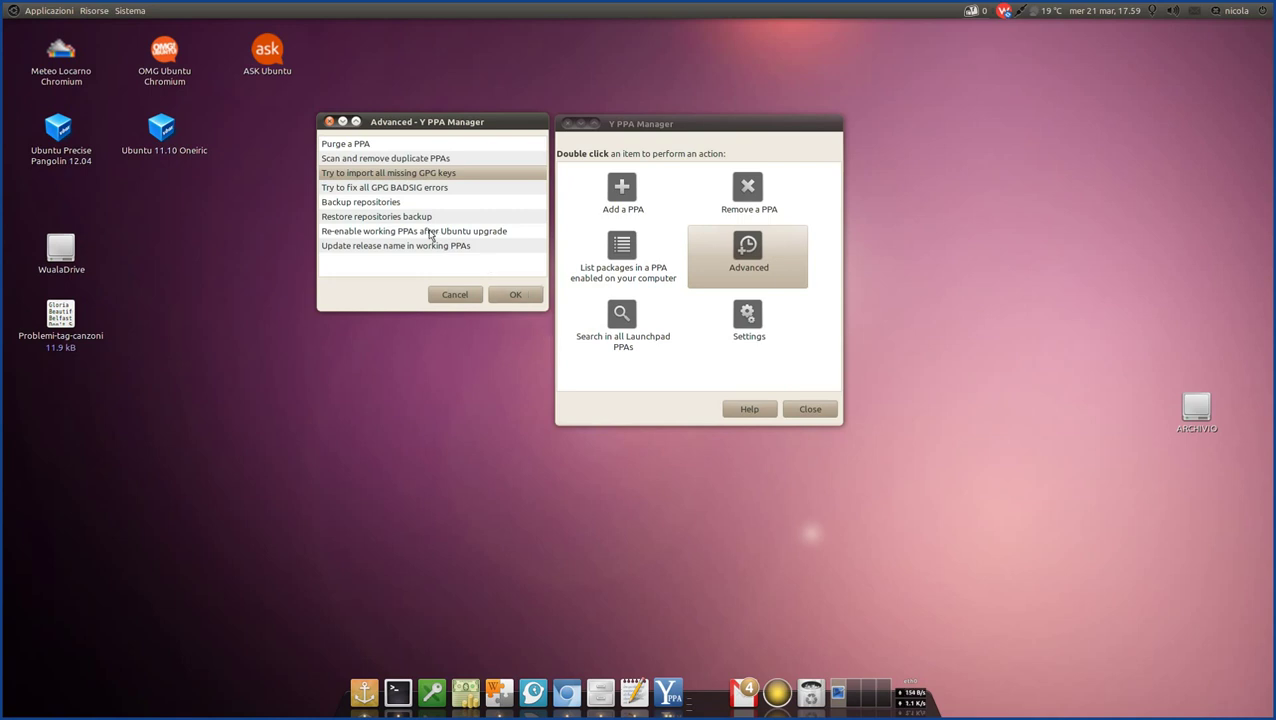
pyautogui.click(362, 191)
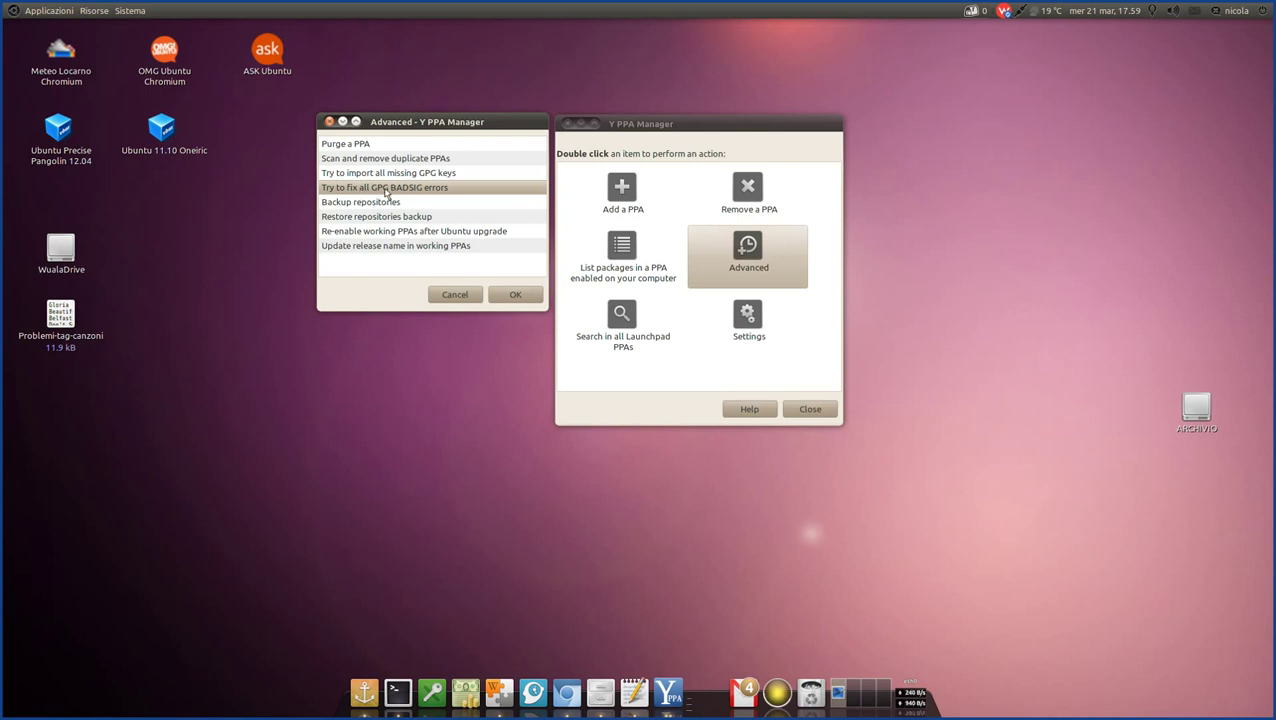
# Highlight the Backup repositories and Restore repositories backup options alternately, without running either.
pyautogui.click(391, 204)
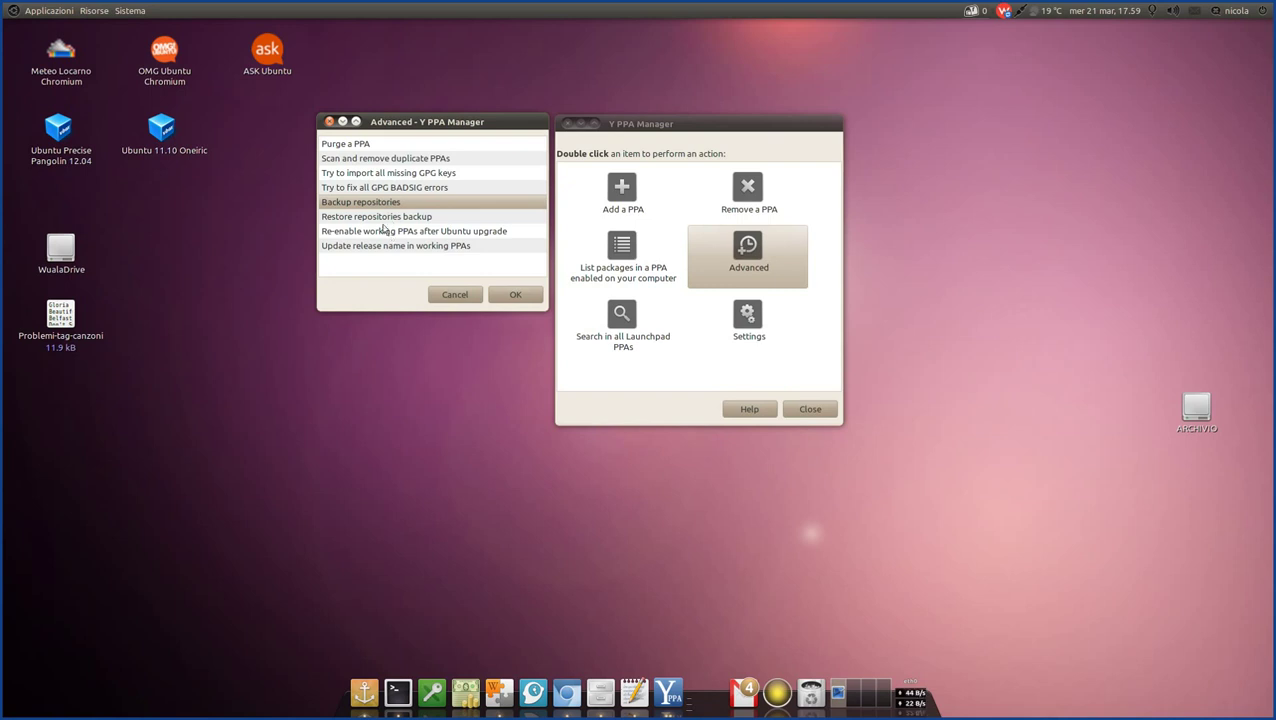
pyautogui.click(377, 218)
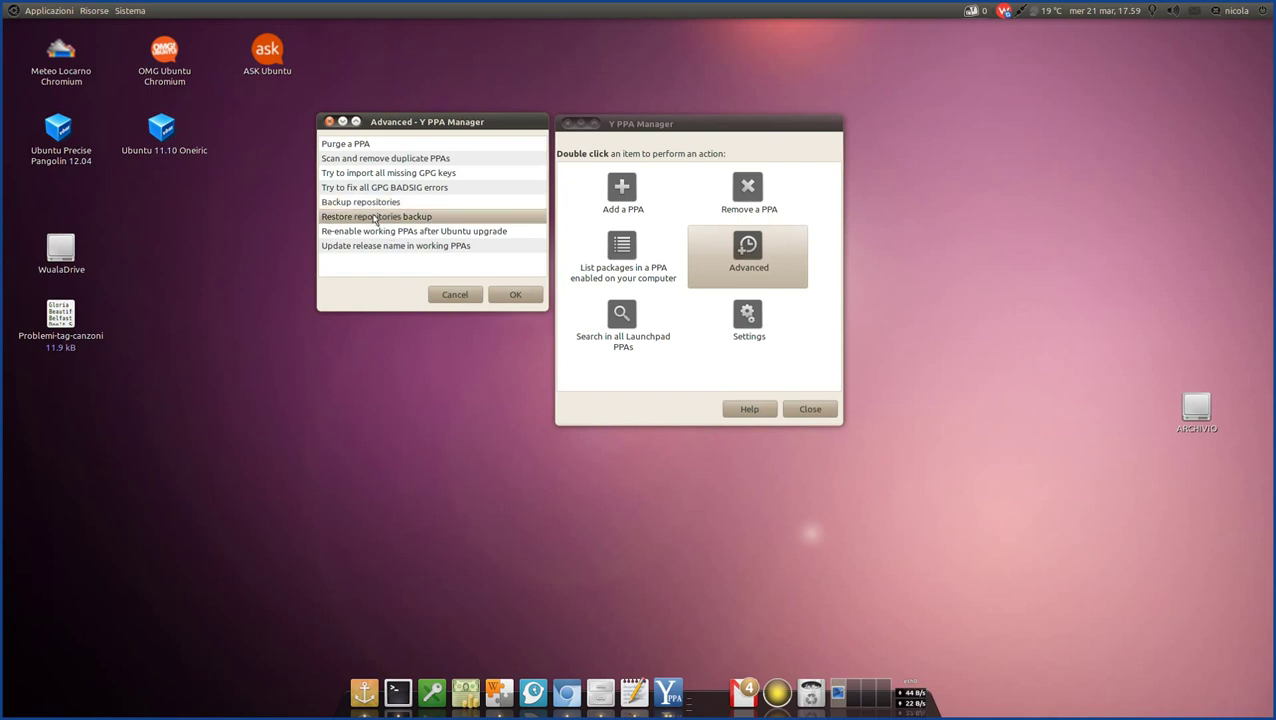
pyautogui.click(372, 204)
pyautogui.click(374, 218)
# Compare the options for re-enabling working PPAs after an Ubuntu upgrade and updating their release name, and cancel the Advanced window.
pyautogui.click(348, 232)
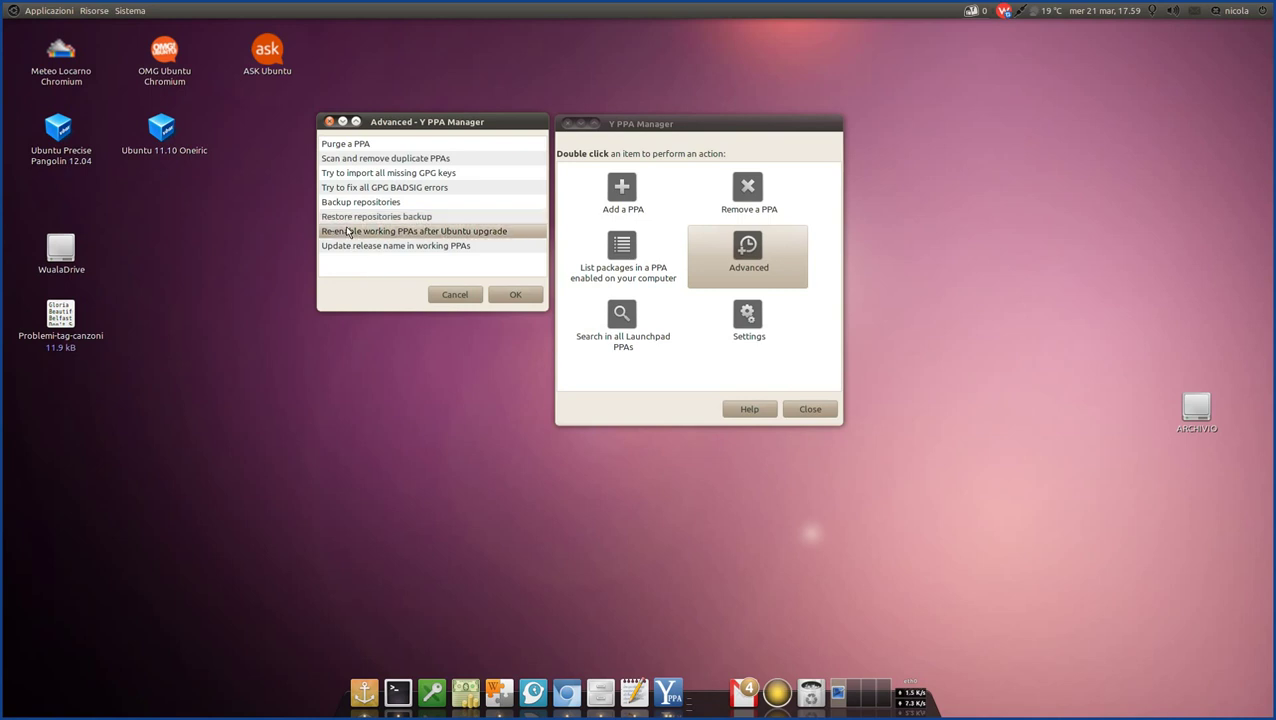
pyautogui.click(355, 247)
pyautogui.click(353, 235)
pyautogui.click(358, 246)
pyautogui.click(362, 236)
pyautogui.click(379, 250)
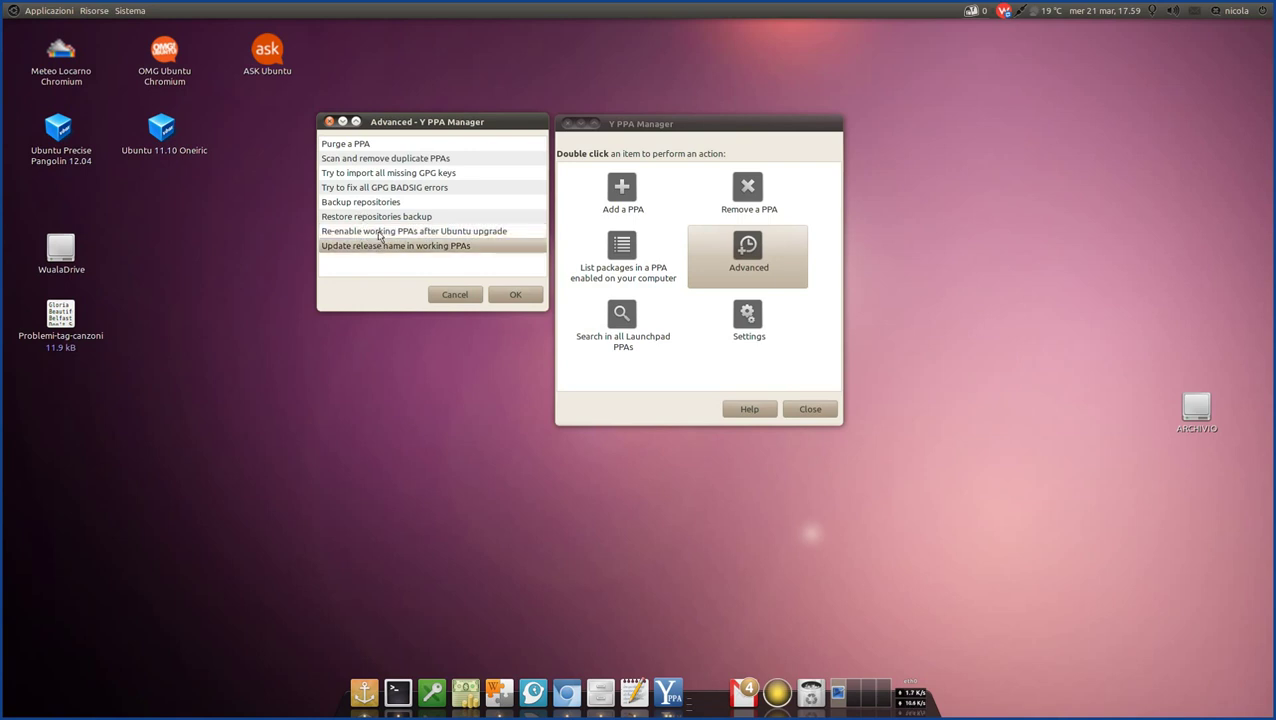
pyautogui.click(380, 236)
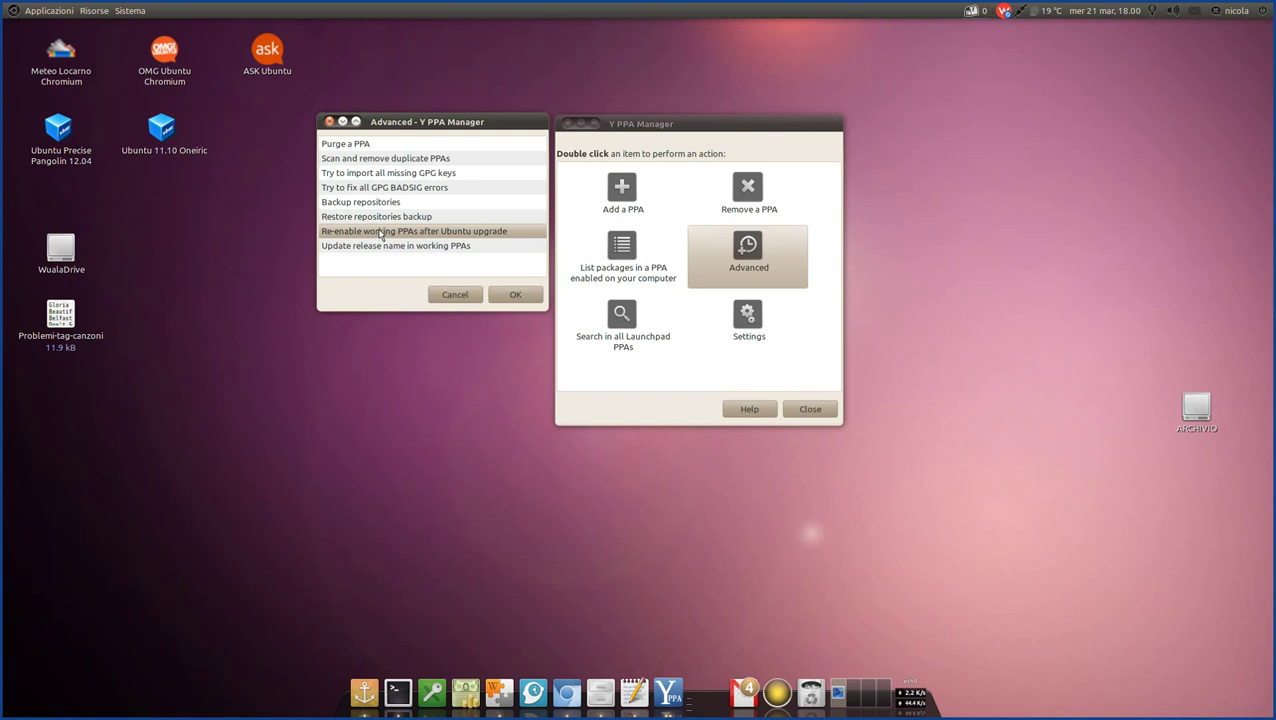
pyautogui.click(391, 251)
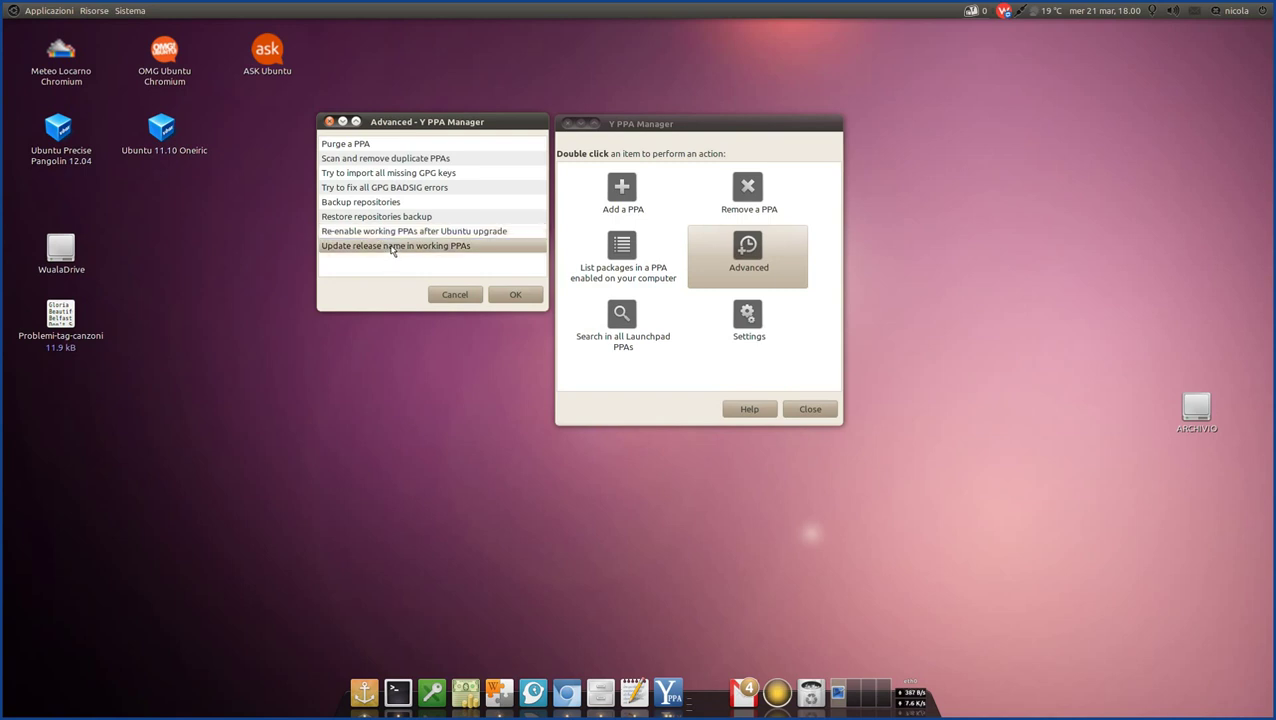
pyautogui.click(396, 233)
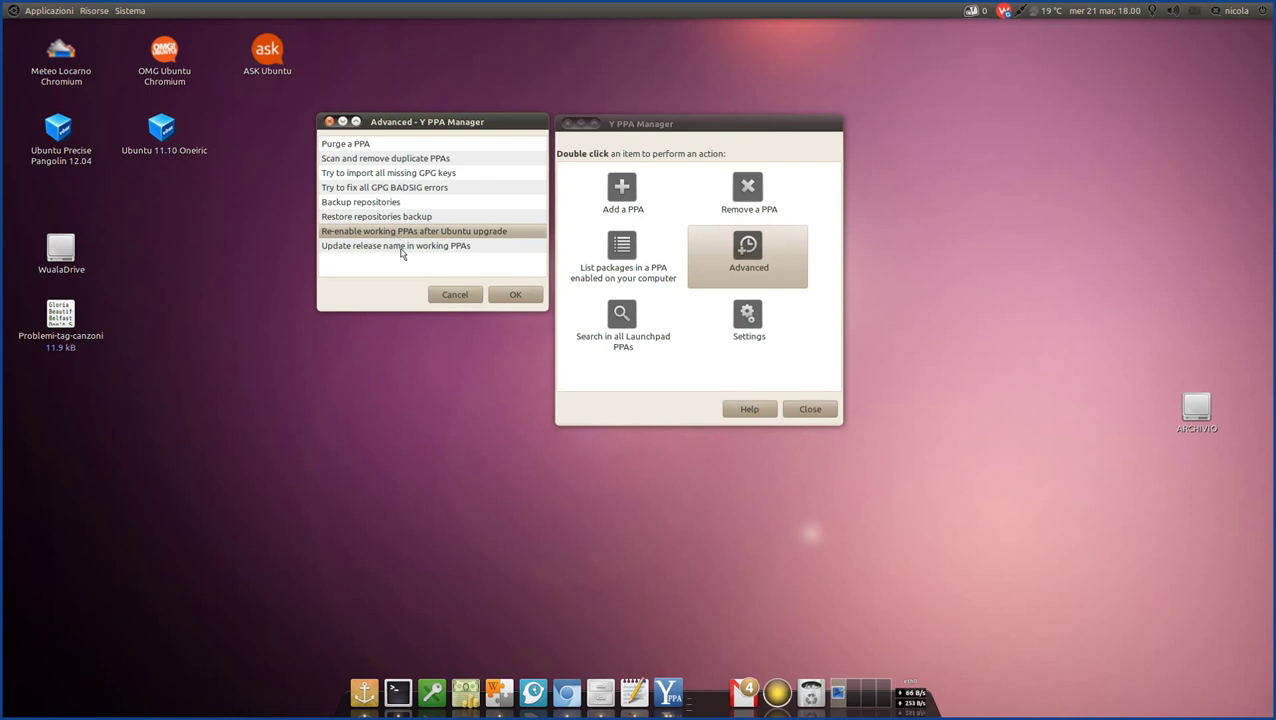
pyautogui.click(401, 246)
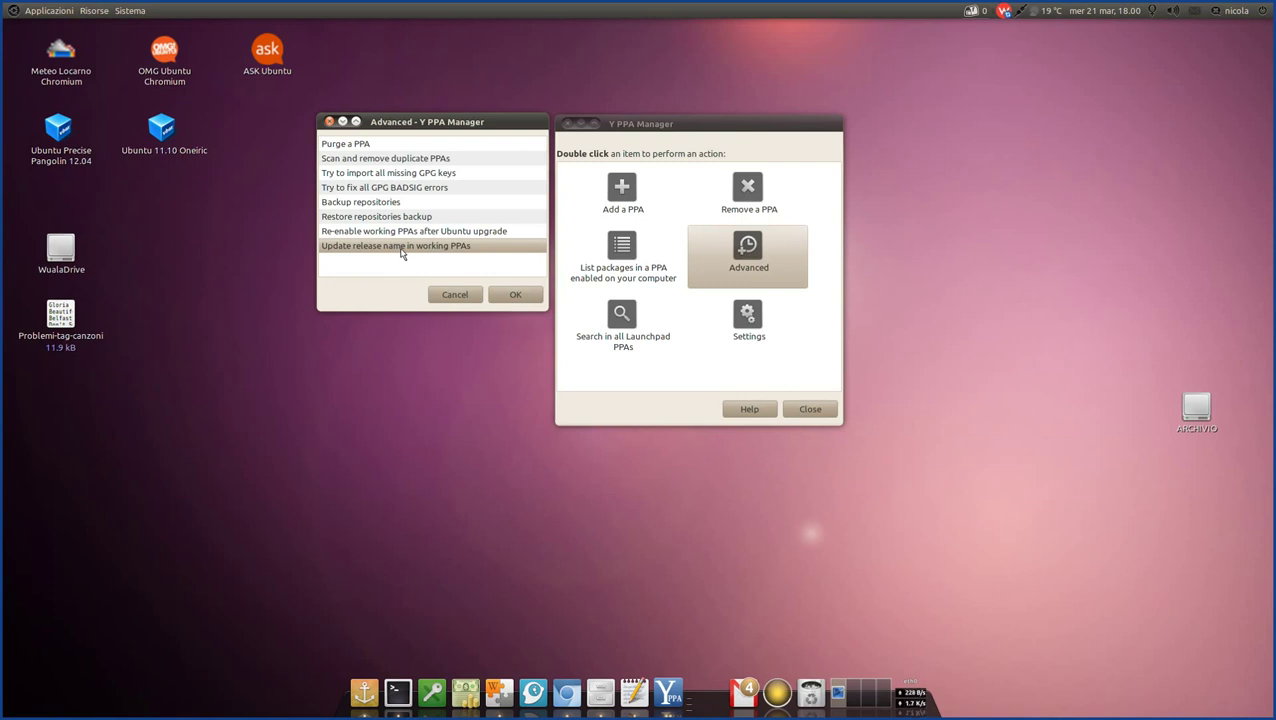
pyautogui.click(393, 234)
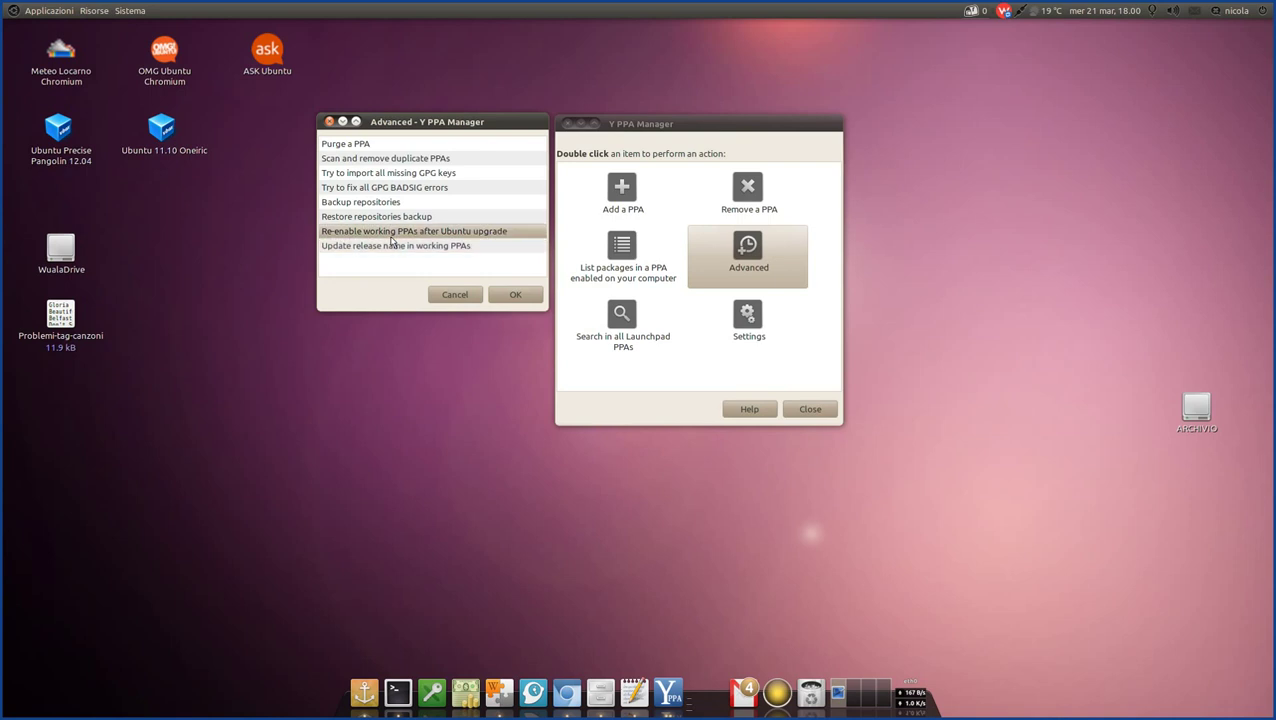
pyautogui.click(393, 248)
pyautogui.click(392, 234)
pyautogui.click(450, 295)
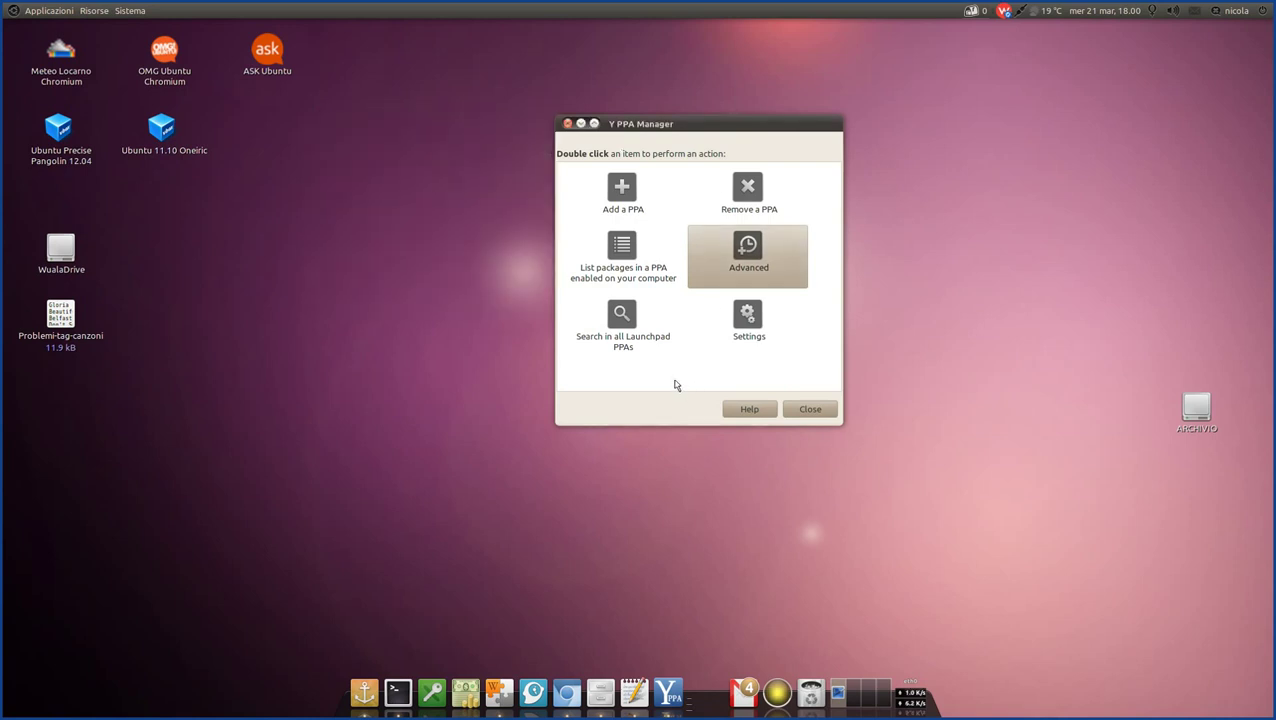
# Select Search in all Launchpad PPAs, switch to Chromium, and open the bookmarked Ubuntu Personal Package Archives page from the Preferiti folder.
pyautogui.click(622, 314)
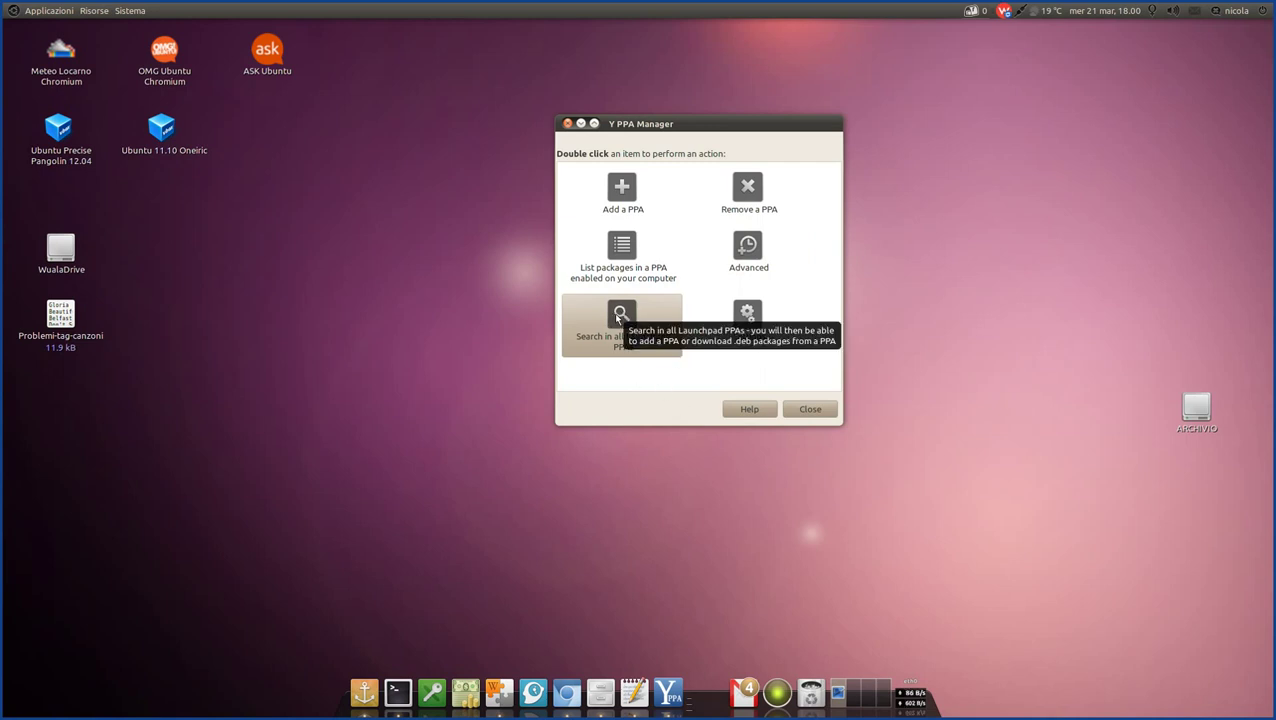
pyautogui.click(573, 690)
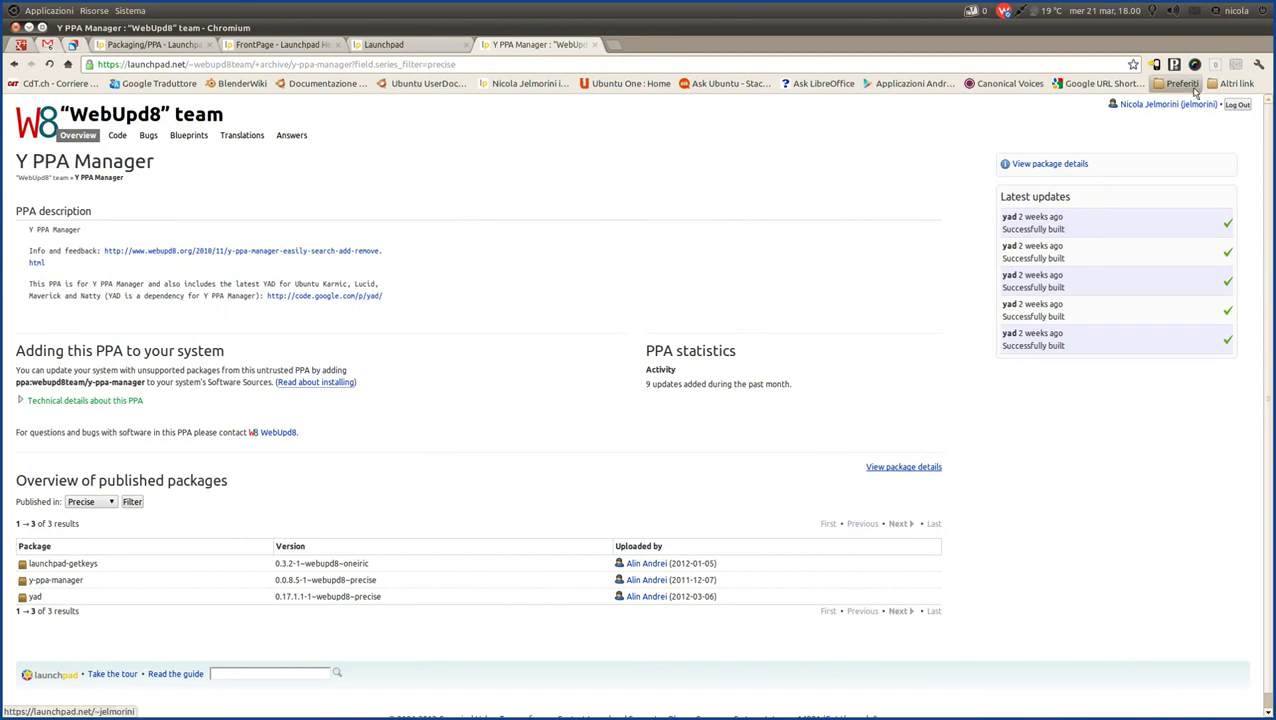
pyautogui.click(1230, 84)
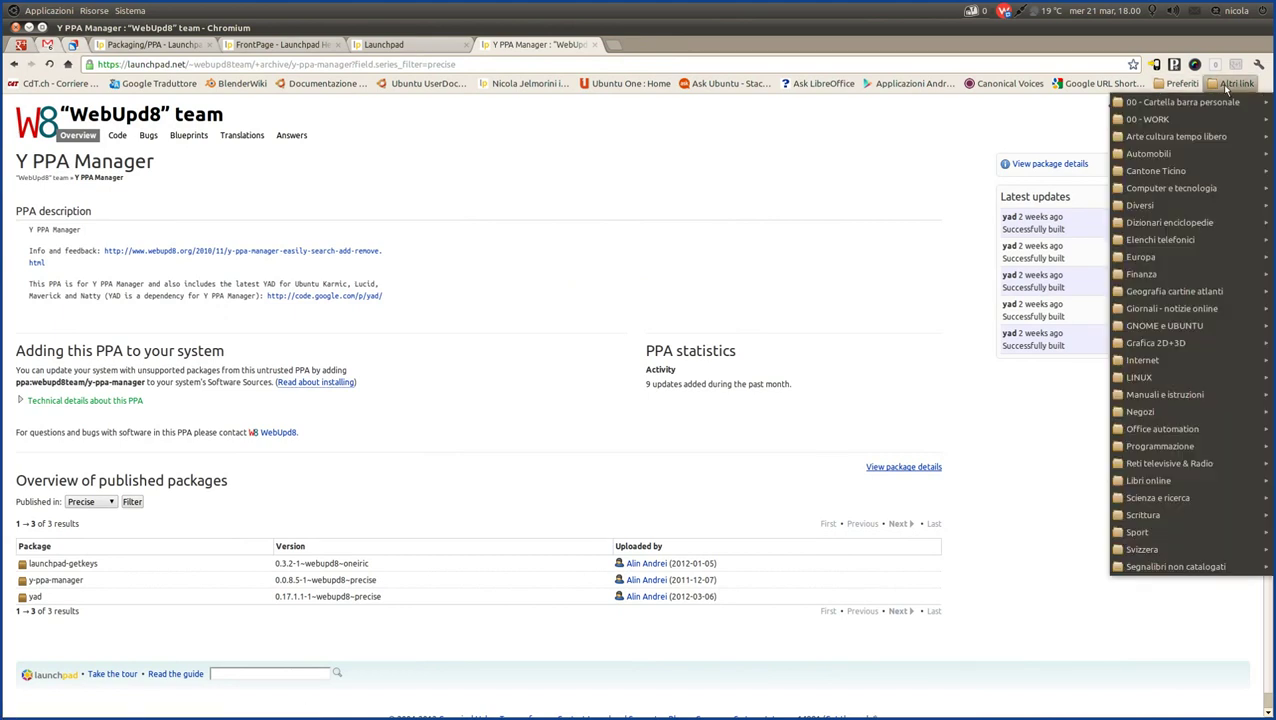
pyautogui.click(1230, 84)
pyautogui.click(1180, 83)
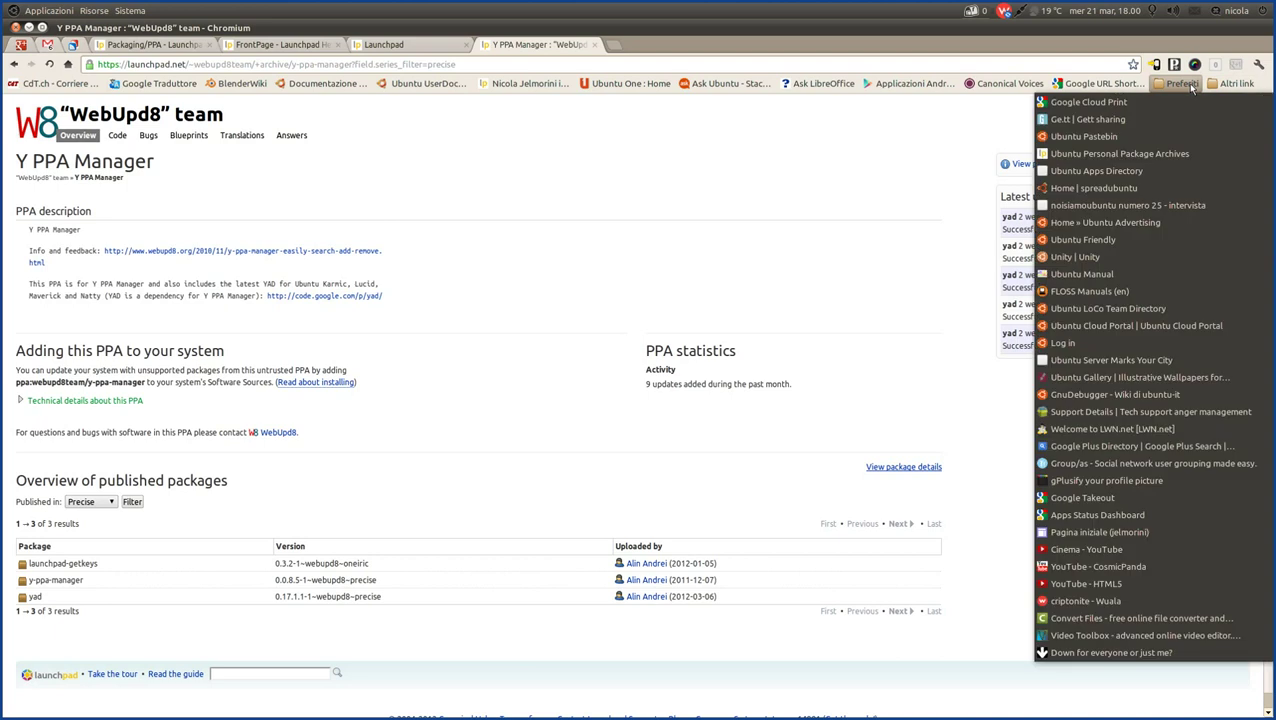
pyautogui.click(1128, 155)
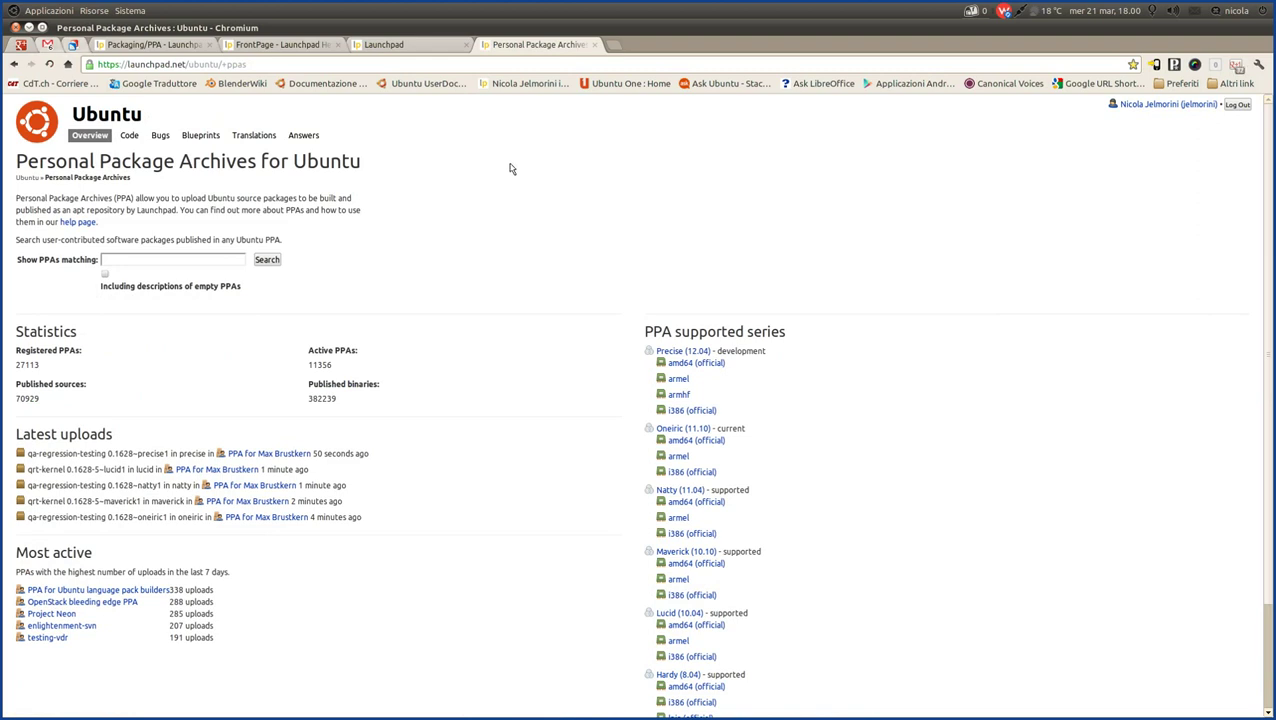
# Examine the page's address and its registered and active PPA statistics, and place the cursor in the Show PPAs matching field.
pyautogui.click(261, 64)
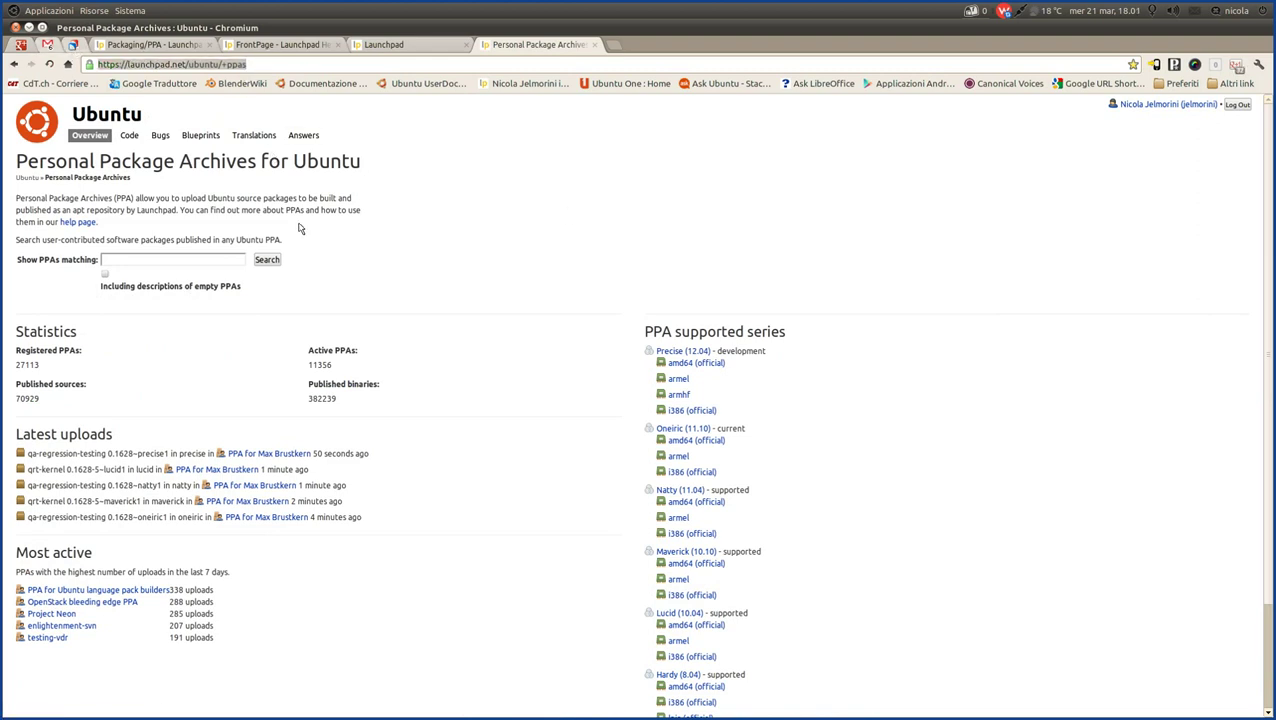
pyautogui.click(137, 260)
pyautogui.doubleClick(323, 366)
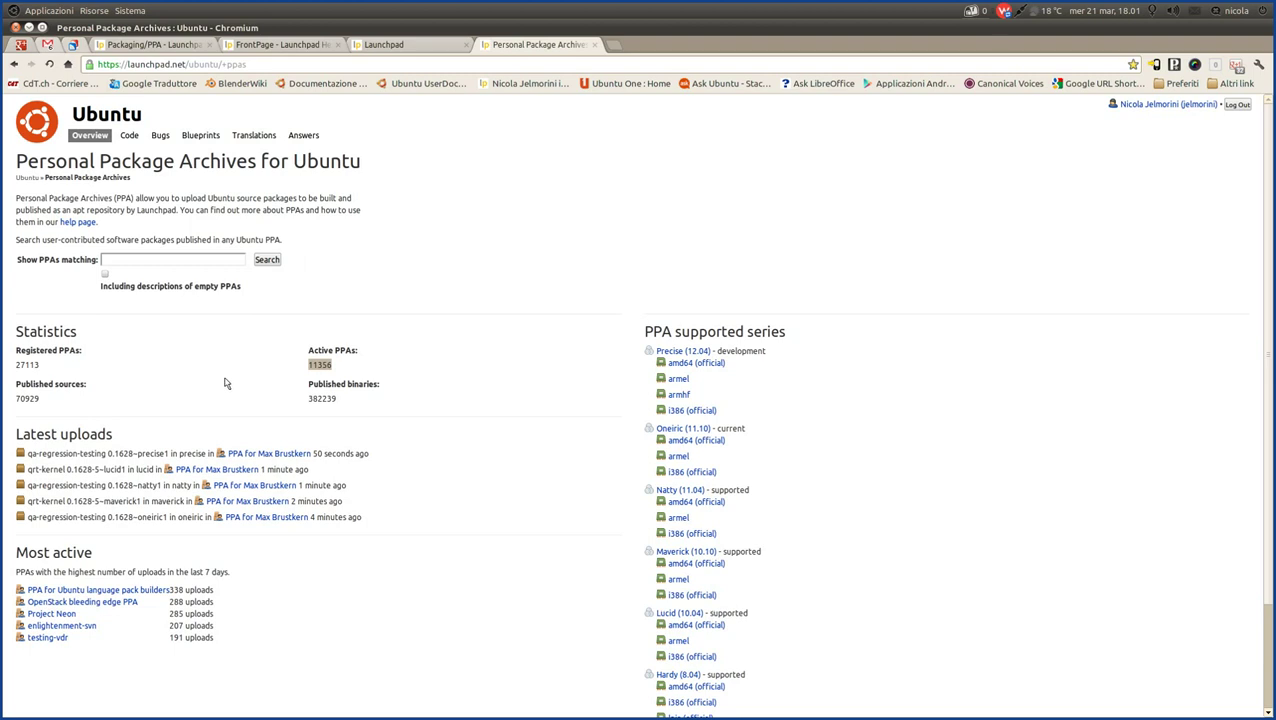
pyautogui.doubleClick(29, 369)
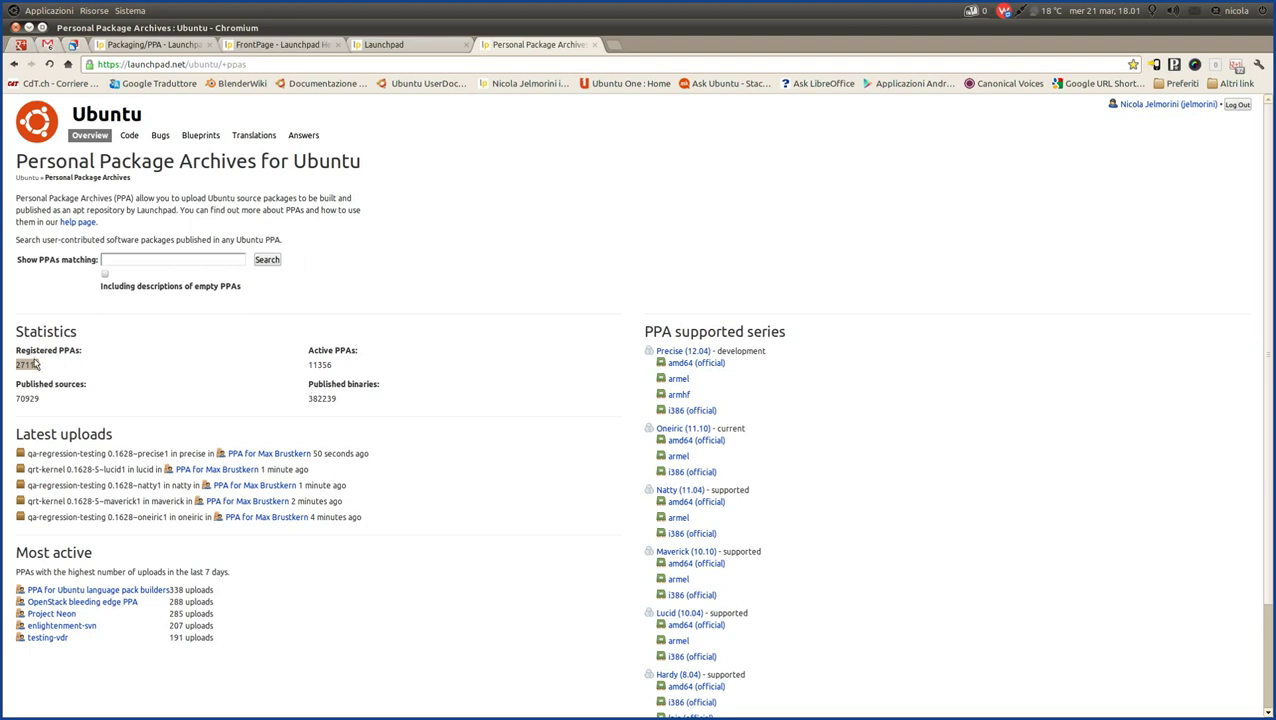
pyautogui.doubleClick(321, 366)
pyautogui.click(158, 259)
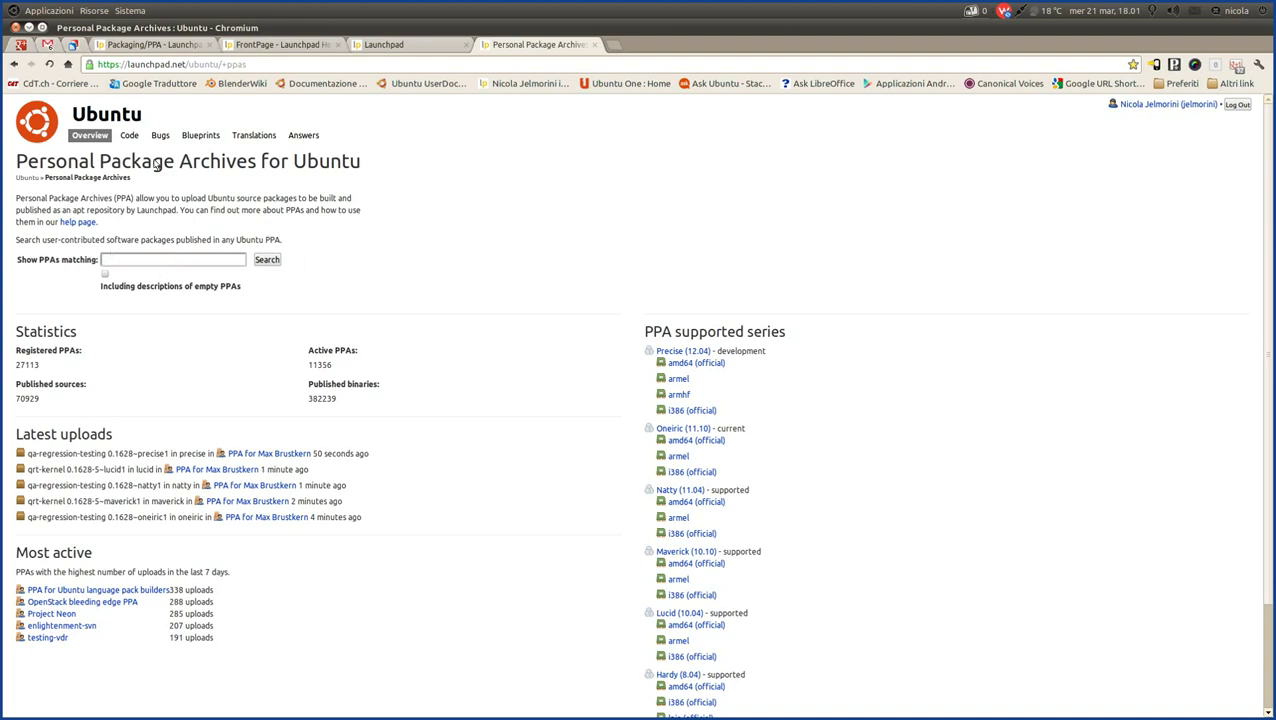
# Minimize Chromium to return to Y PPA Manager, and search all Launchpad PPAs for y-ppa without deep search.
pyautogui.click(29, 28)
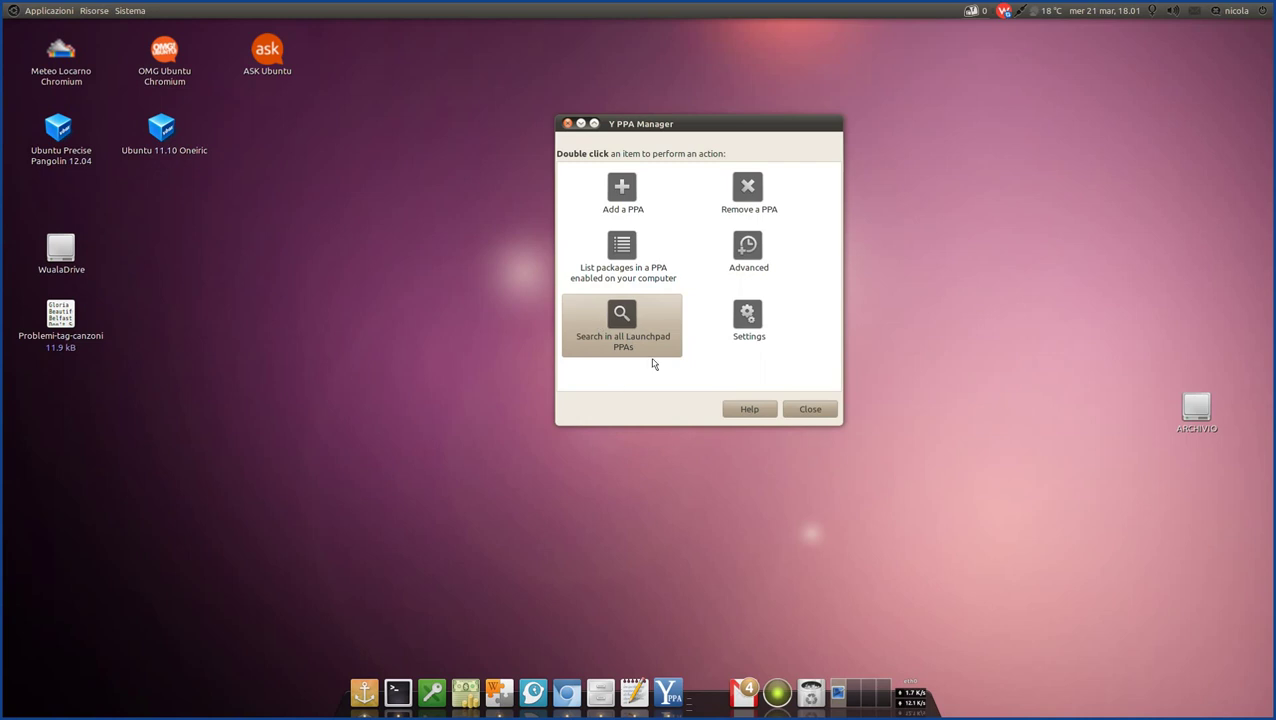
pyautogui.doubleClick(623, 316)
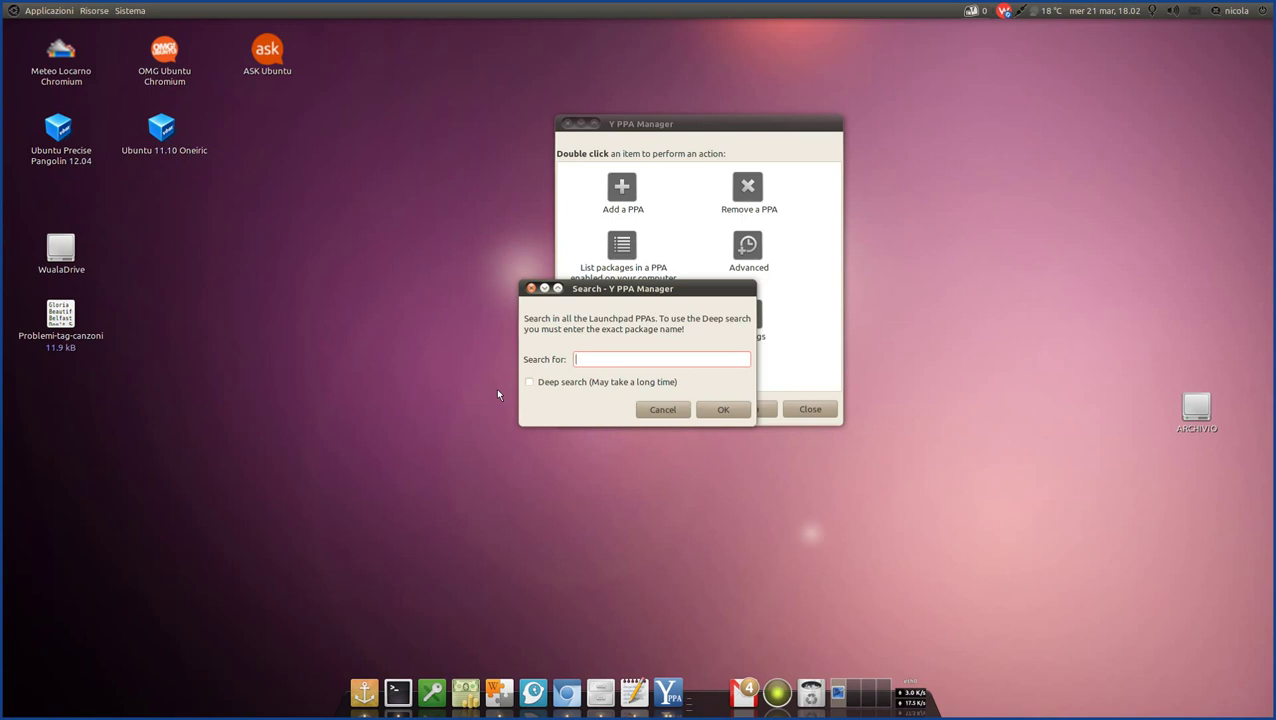
pyautogui.write('y-ppa')
pyautogui.click(723, 411)
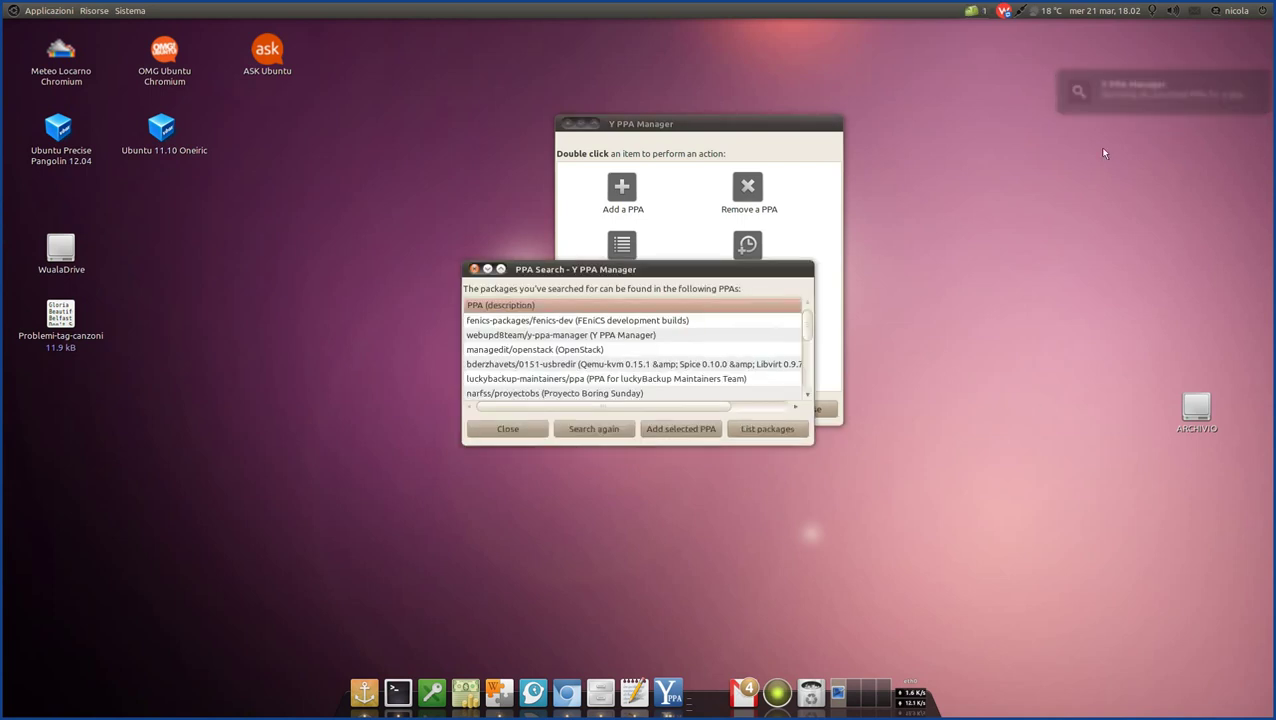
# Look through the full list of PPAs matching the search, highlighting several entries, and return to its beginning.
pyautogui.click(536, 321)
pyautogui.click(539, 337)
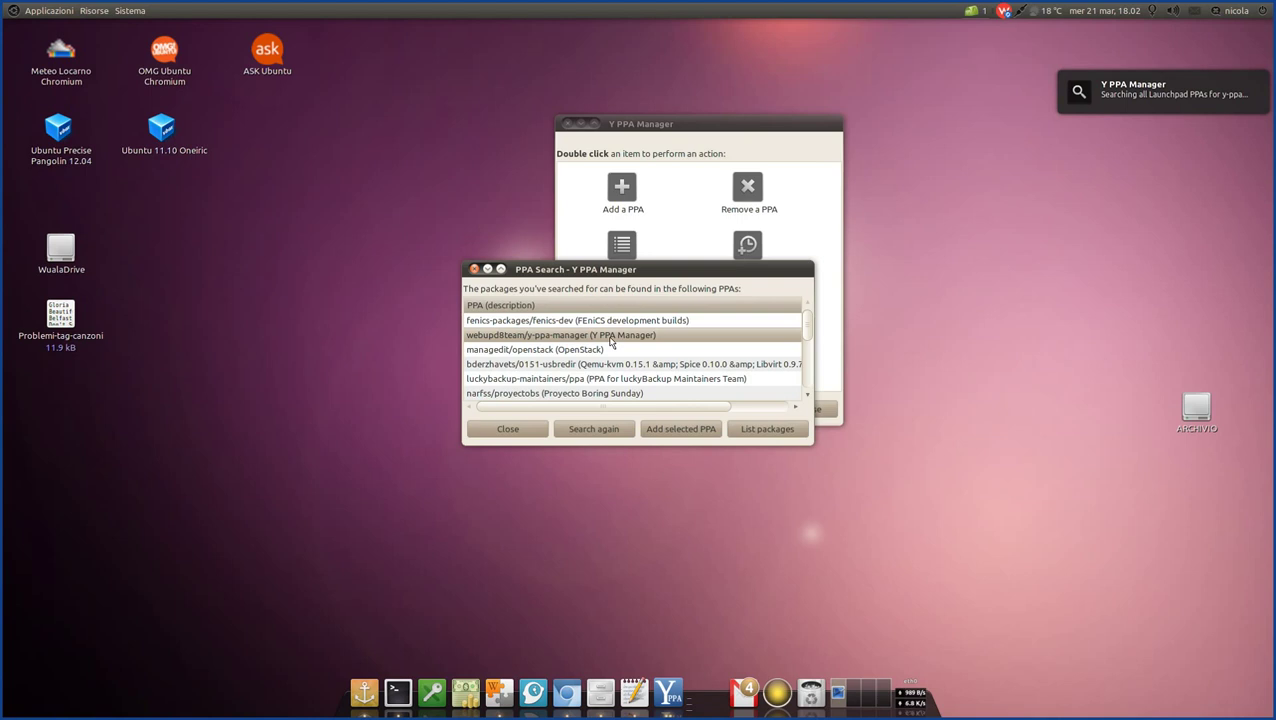
pyautogui.click(519, 350)
pyautogui.scroll(-1, 535, 356)
pyautogui.scroll(-2, 535, 358)
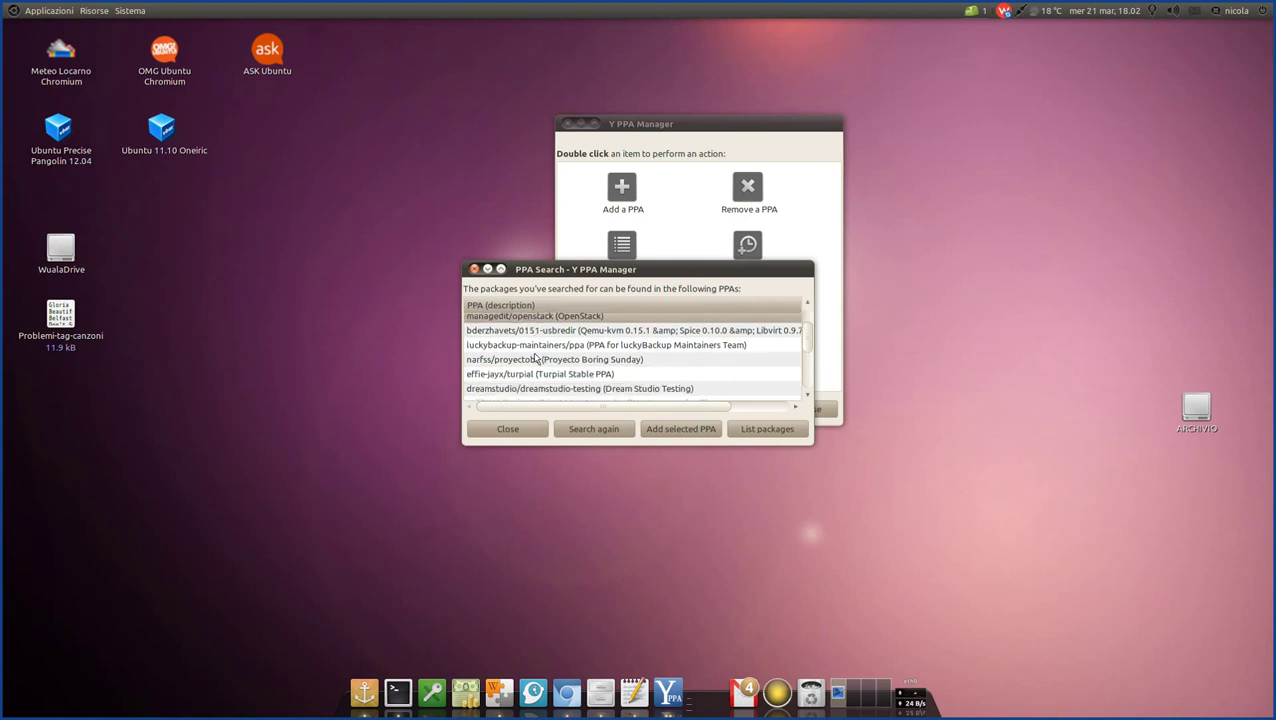
pyautogui.click(533, 376)
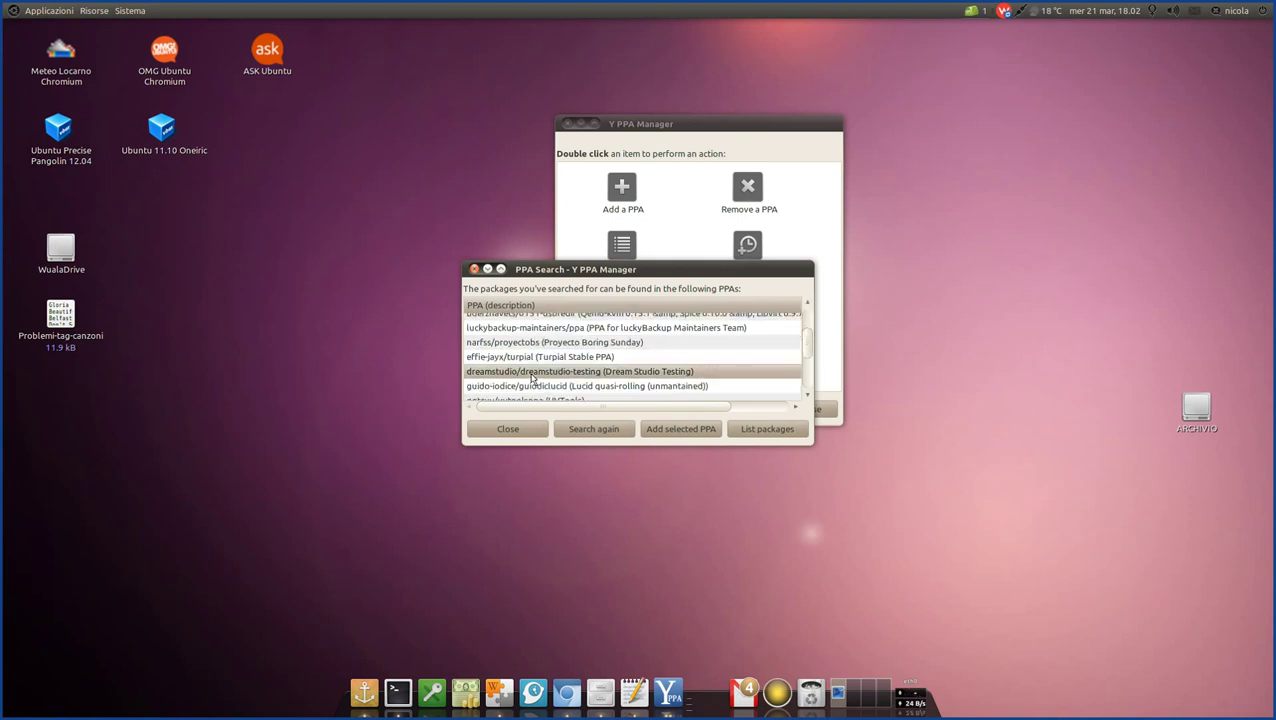
pyautogui.click(530, 386)
pyautogui.scroll(-3, 528, 388)
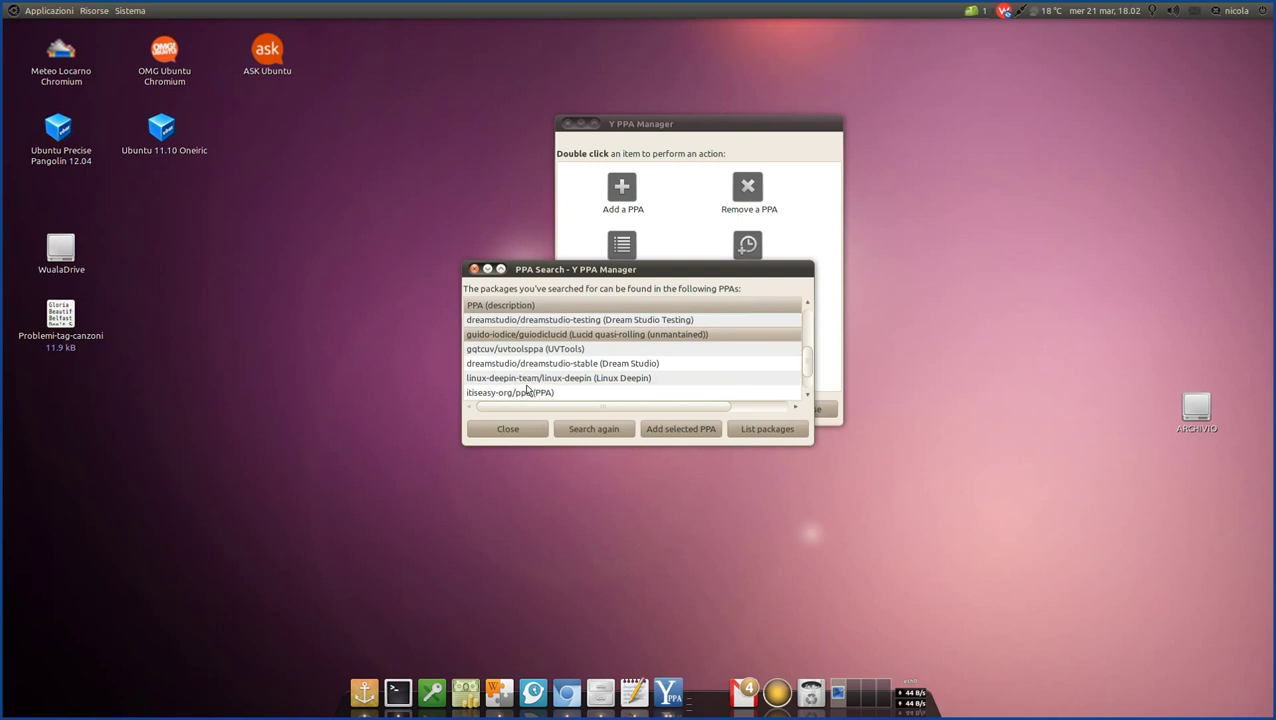
pyautogui.click(523, 381)
pyautogui.scroll(-2, 523, 381)
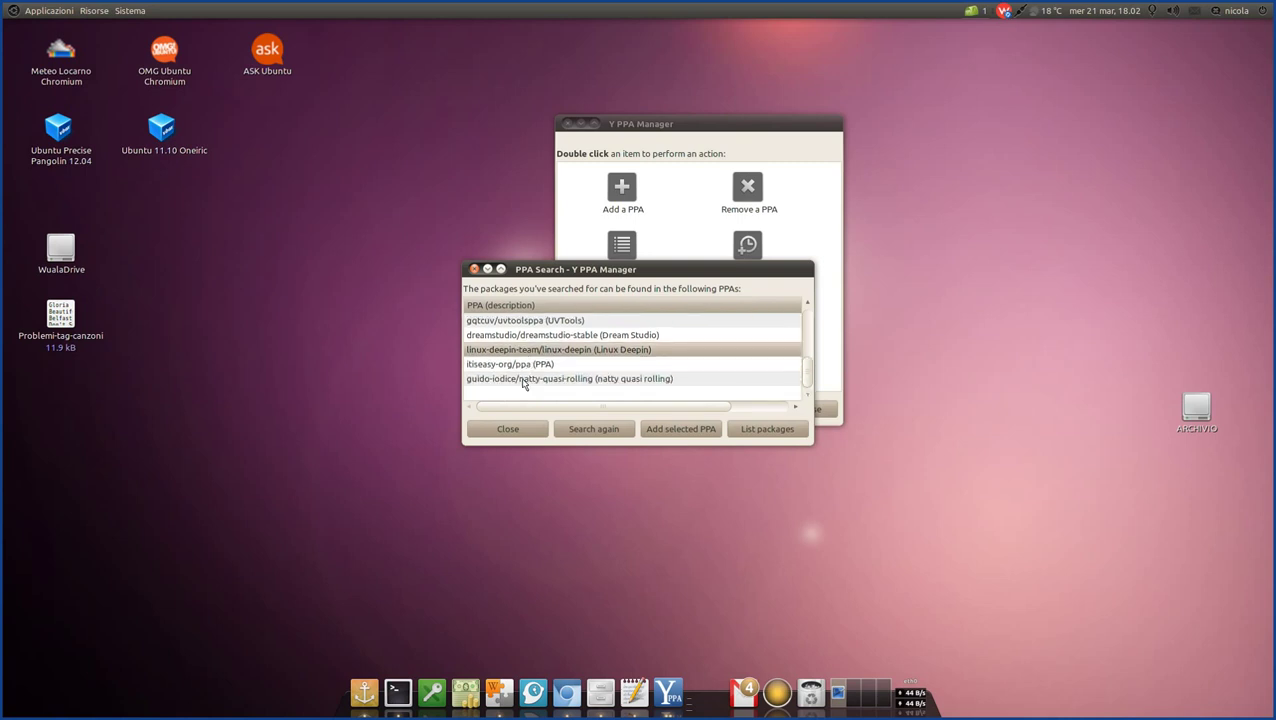
pyautogui.click(522, 366)
pyautogui.click(522, 379)
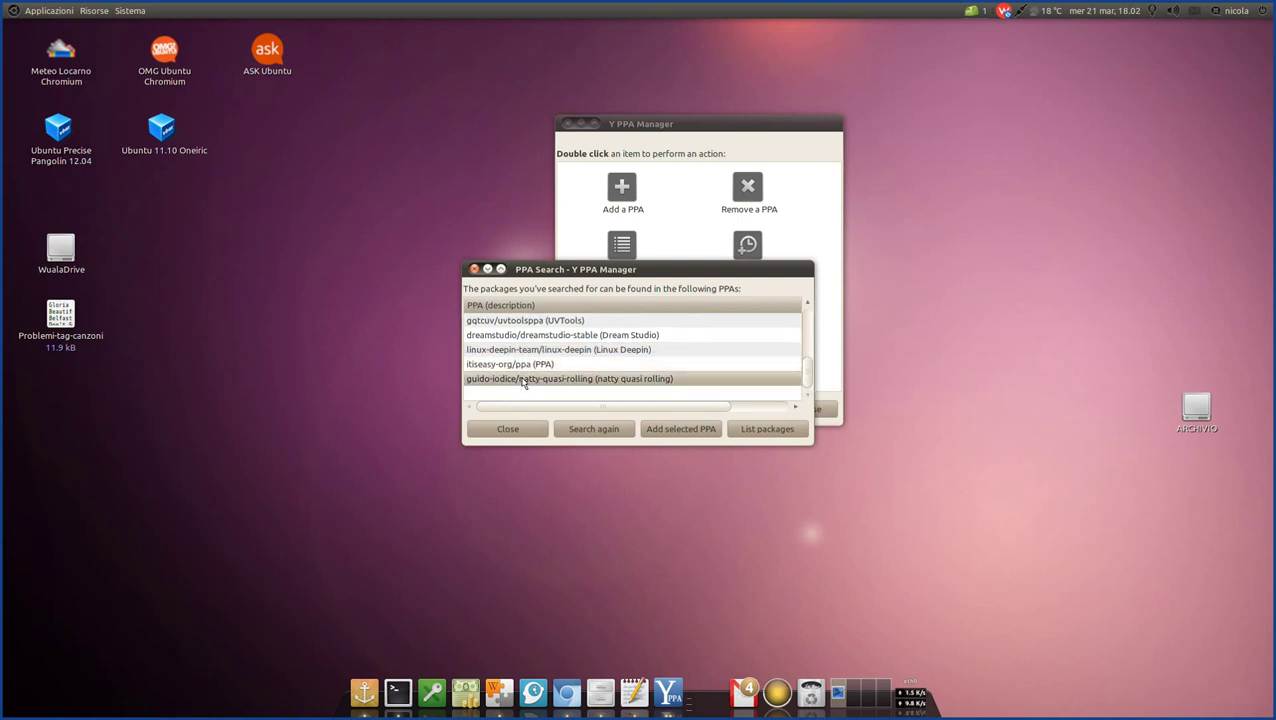
pyautogui.scroll(2, 522, 381)
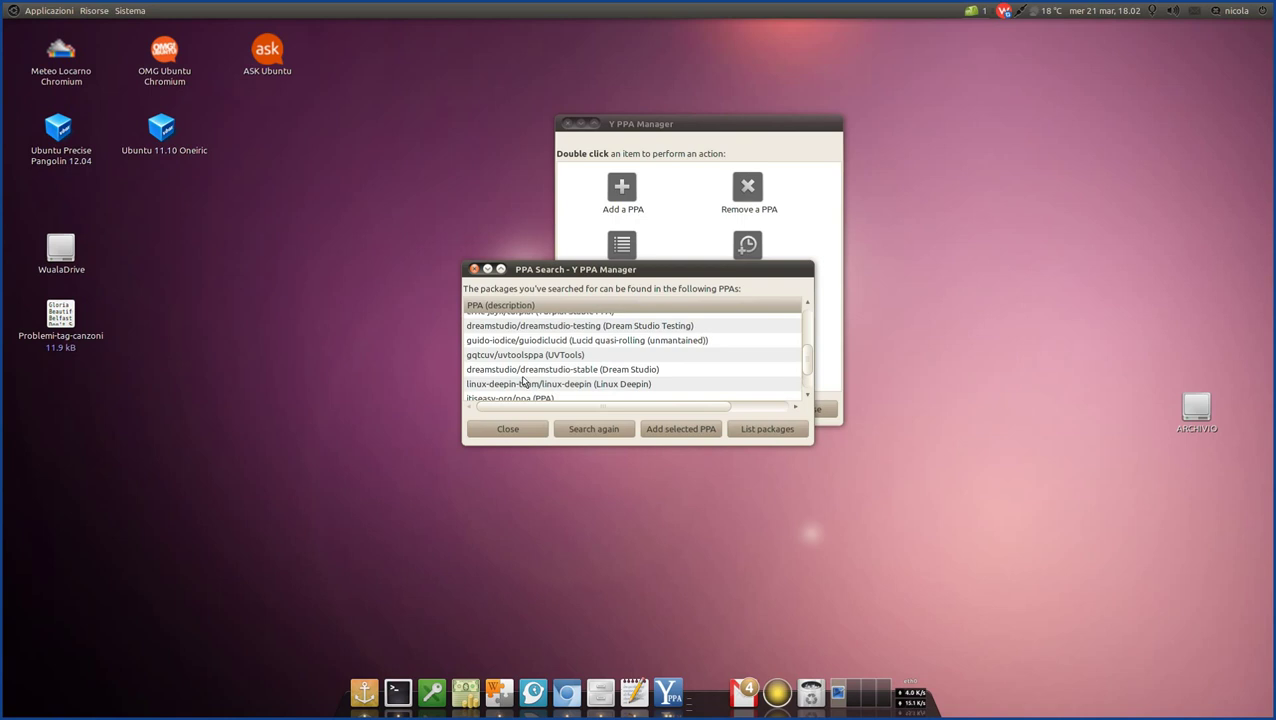
pyautogui.scroll(10, 522, 381)
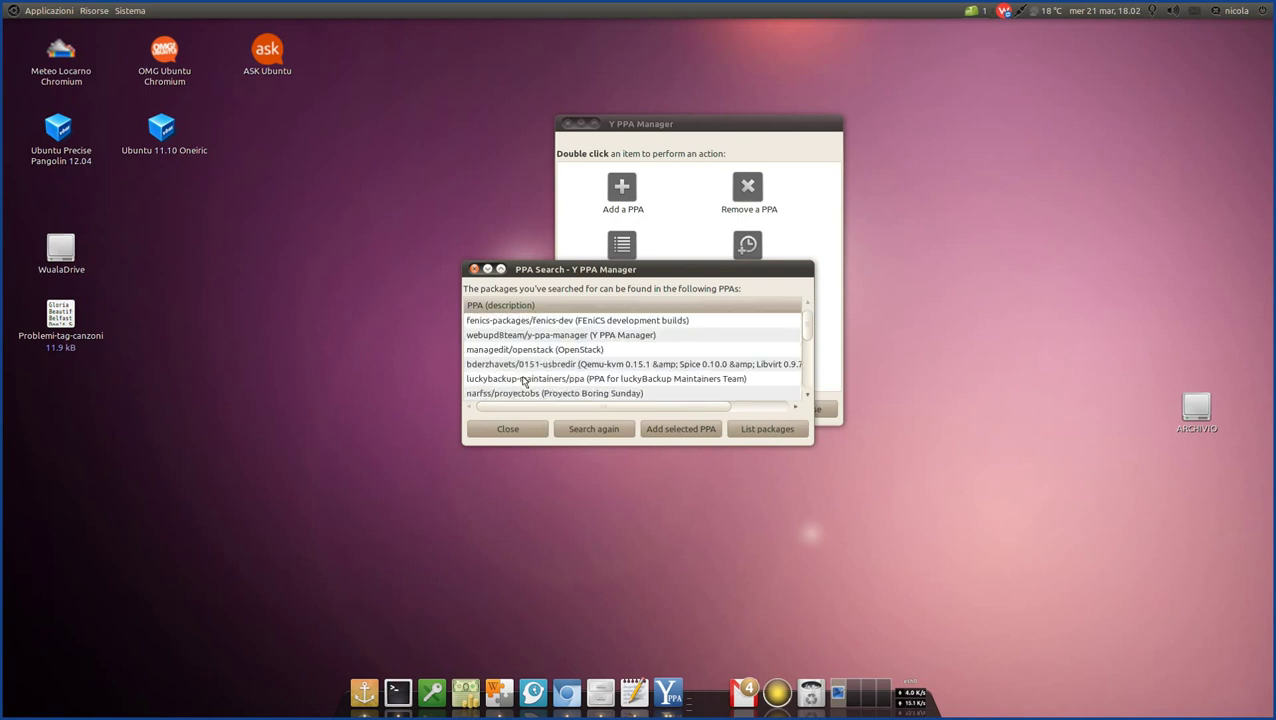
# List the packages in the webupd8team/y-ppa-manager PPA and highlight individual packages without downloading any.
pyautogui.click(522, 337)
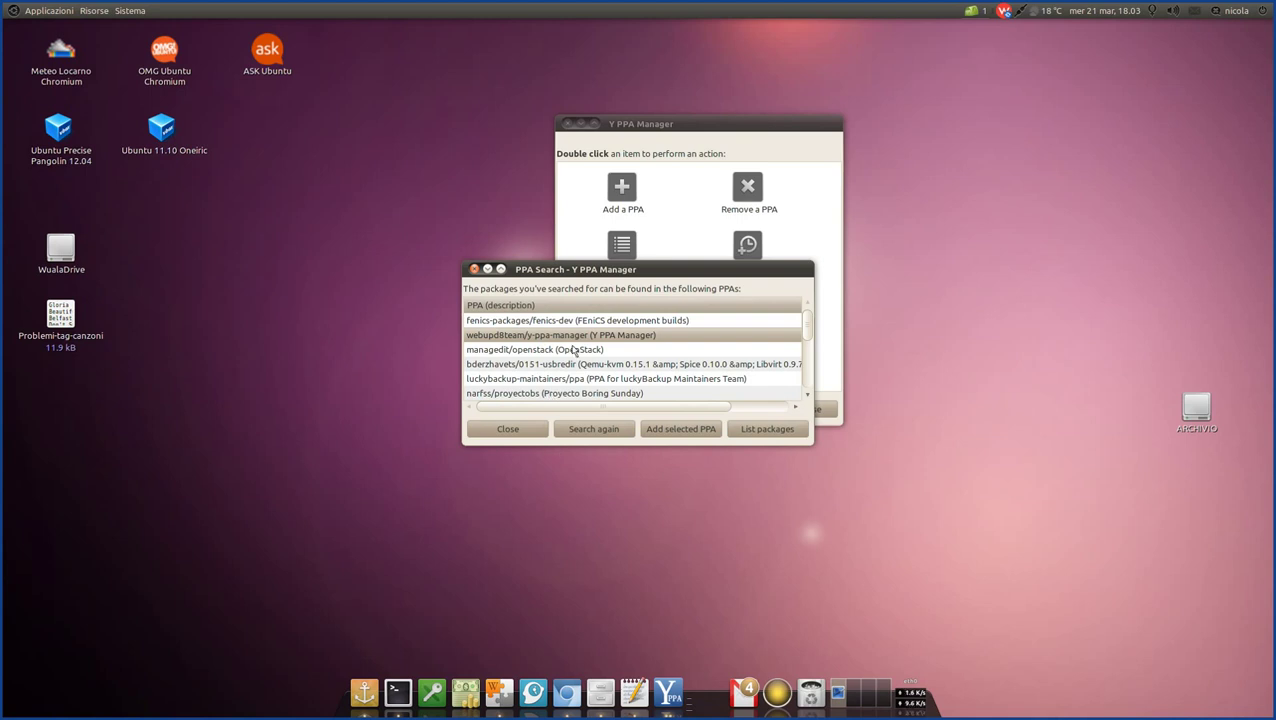
pyautogui.click(795, 429)
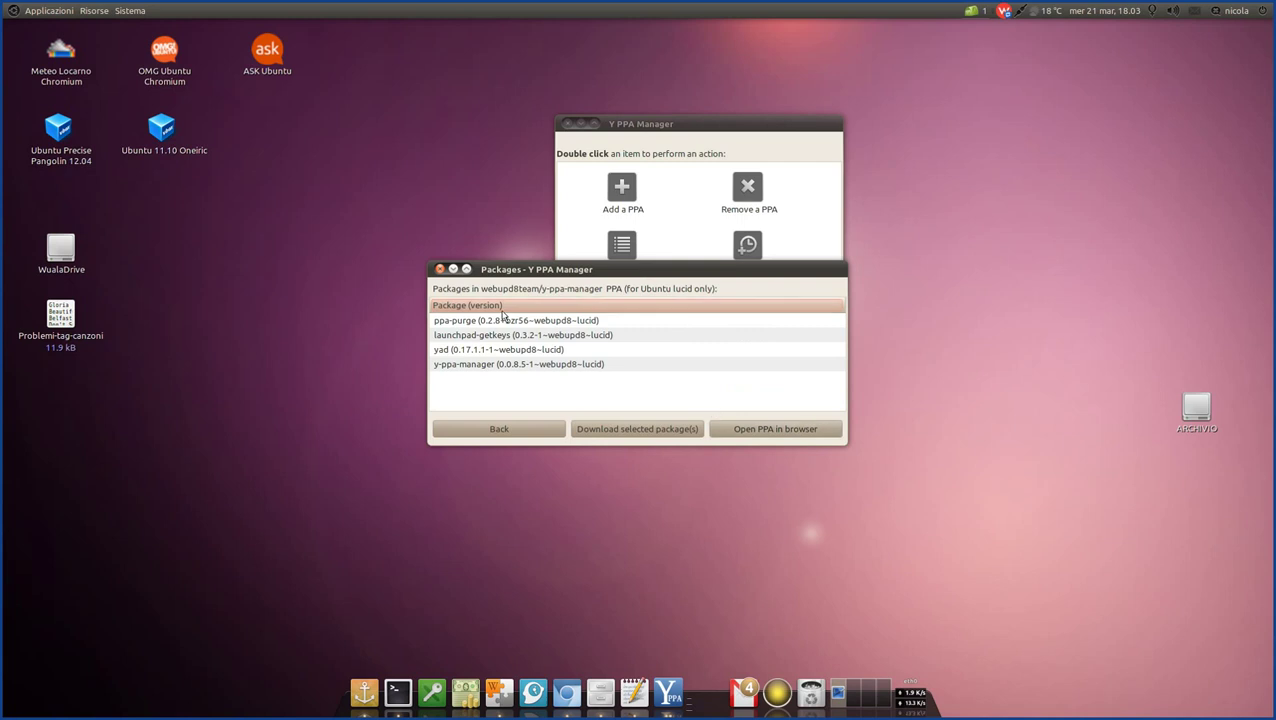
pyautogui.click(480, 322)
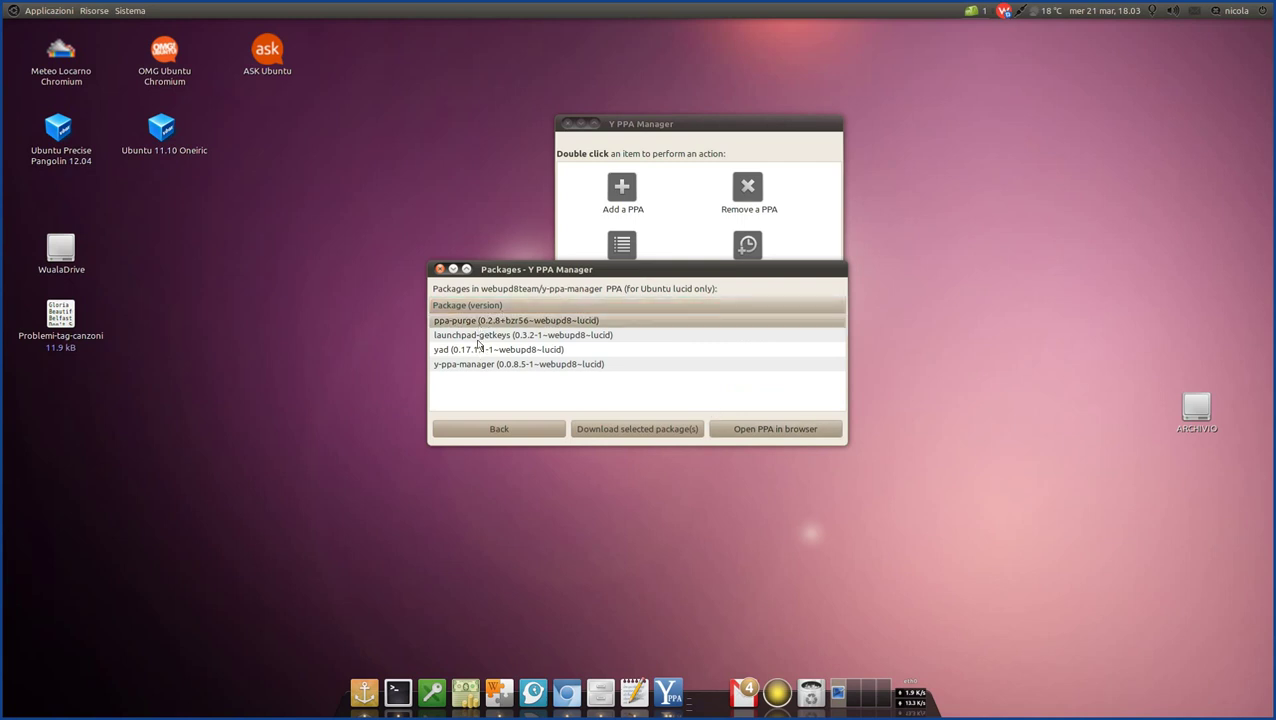
pyautogui.click(475, 338)
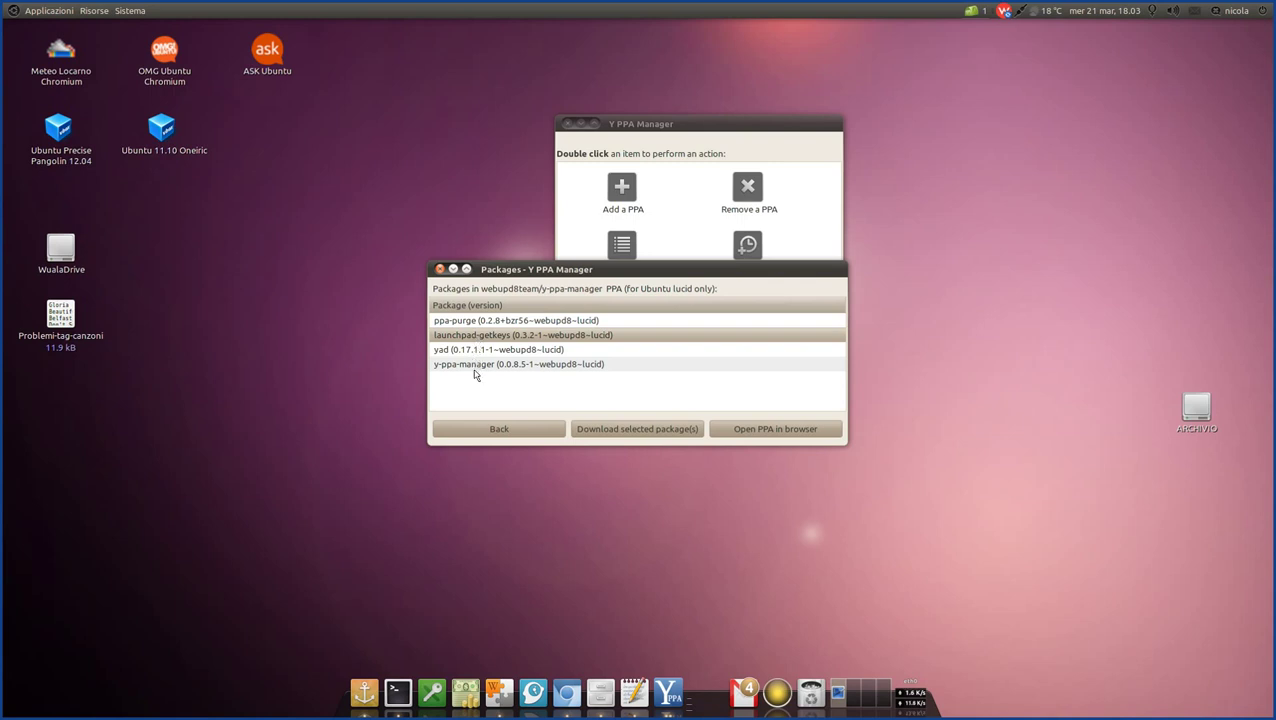
pyautogui.click(476, 367)
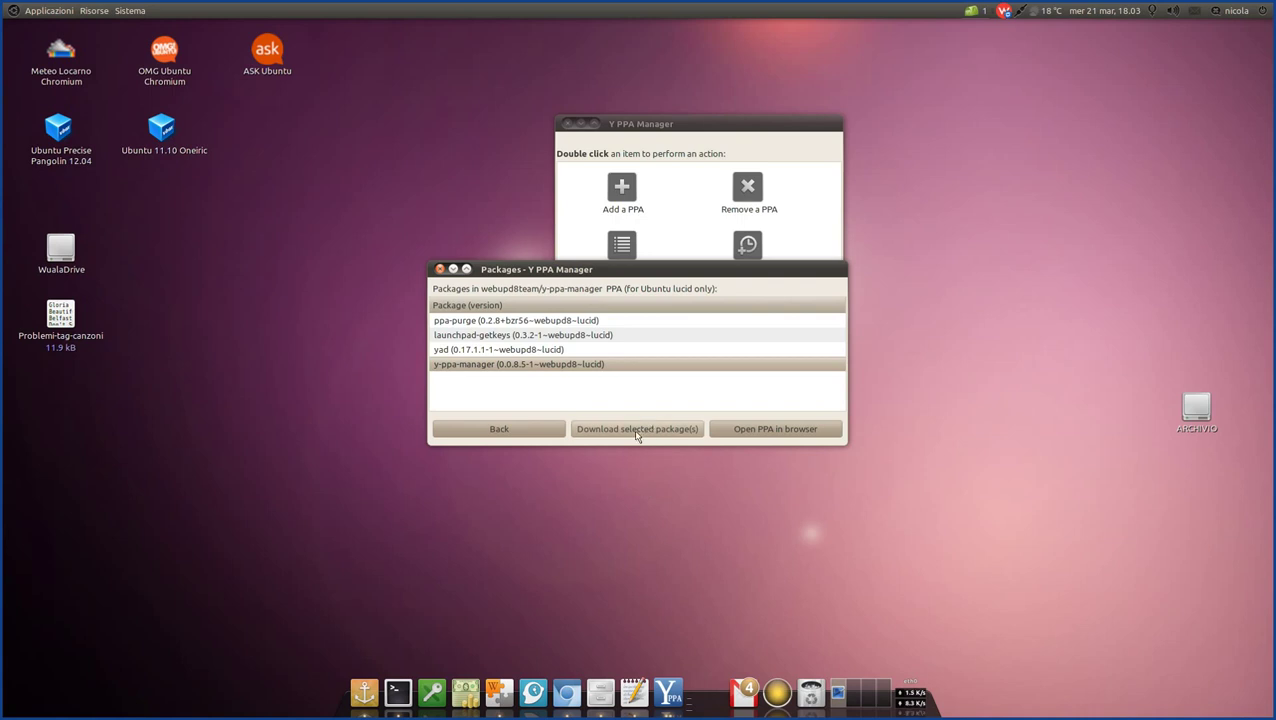
pyautogui.click(695, 428)
pyautogui.click(489, 322)
pyautogui.click(489, 336)
pyautogui.click(489, 352)
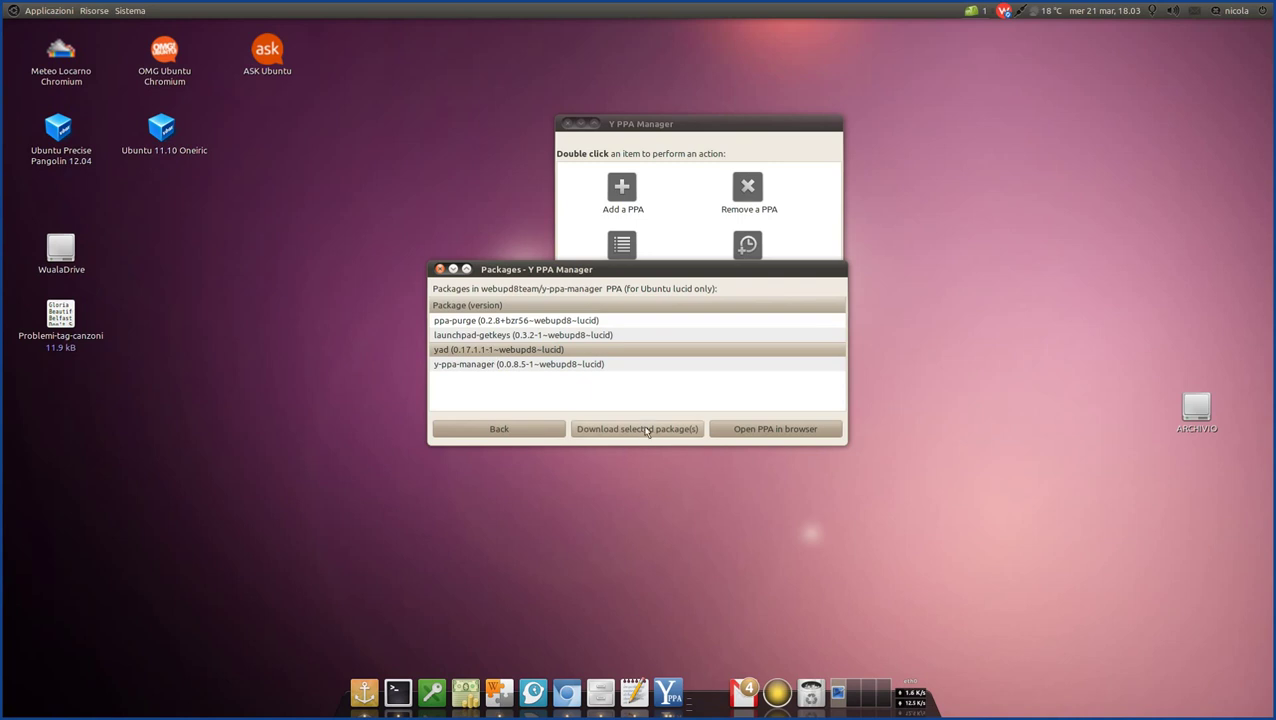
# Return to the search results, highlight webupd8team/y-ppa-manager again, and close the results without adding the PPA.
pyautogui.click(537, 431)
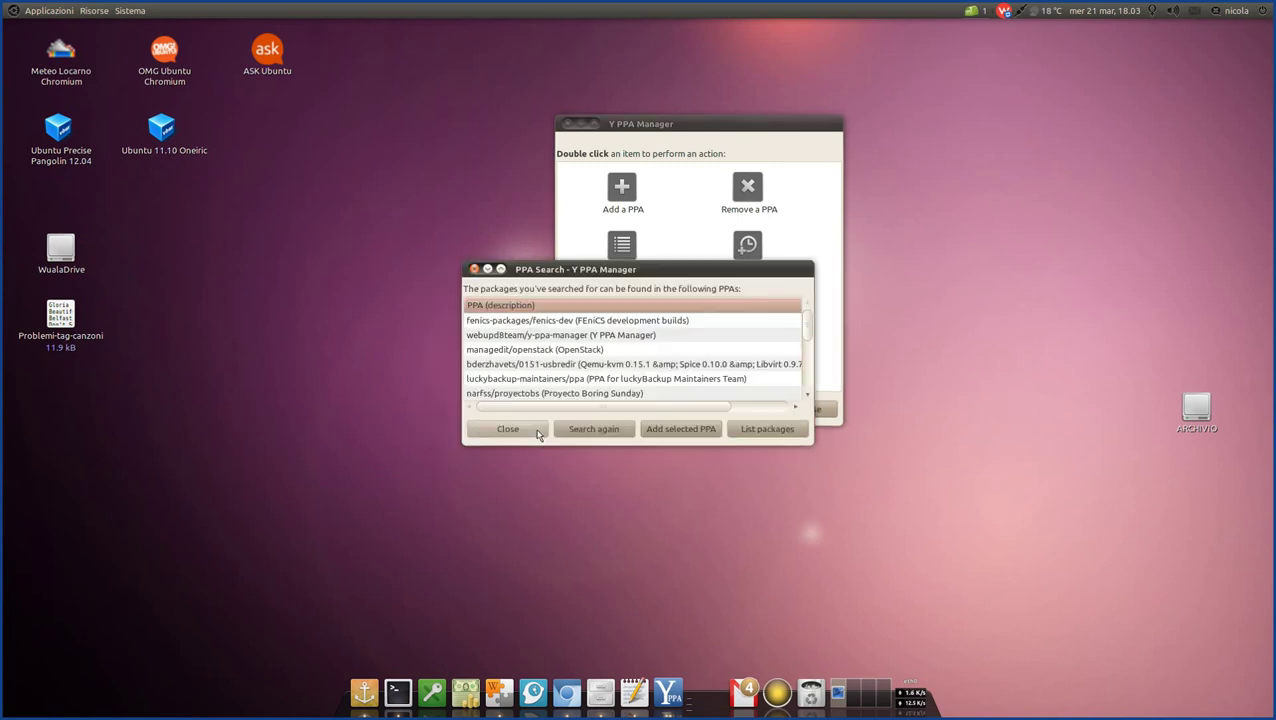
pyautogui.click(537, 337)
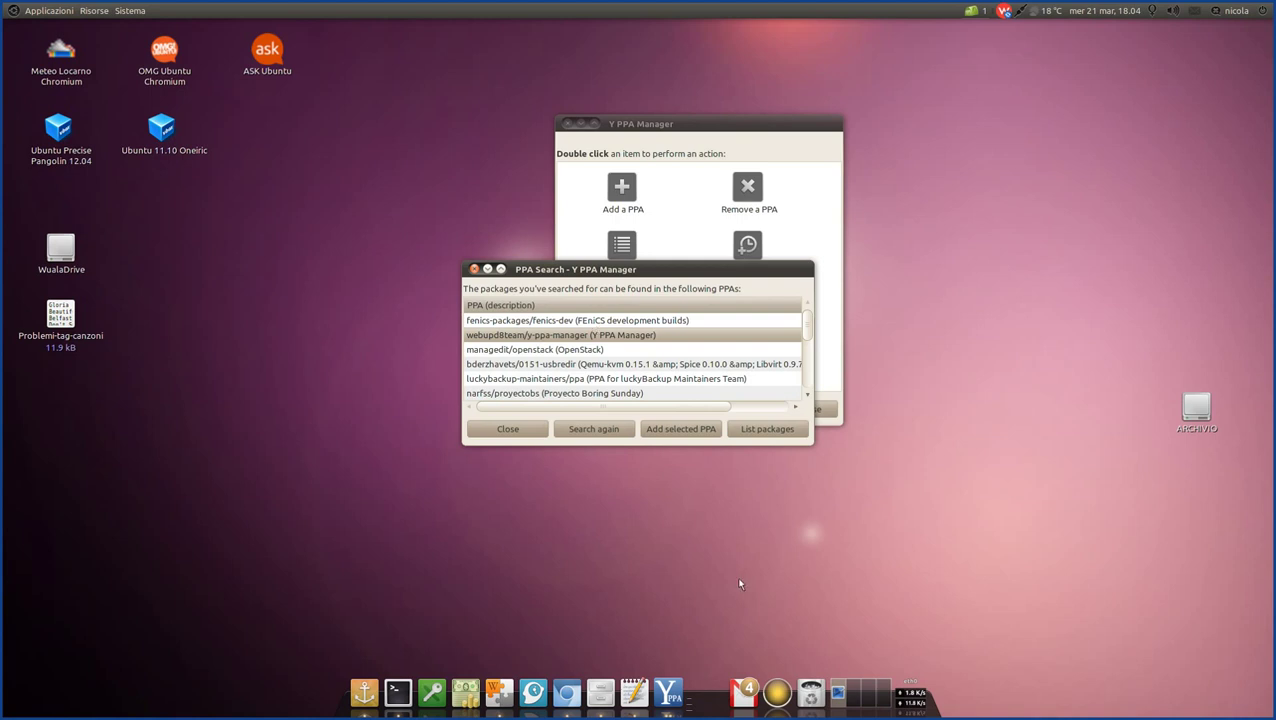
pyautogui.click(518, 429)
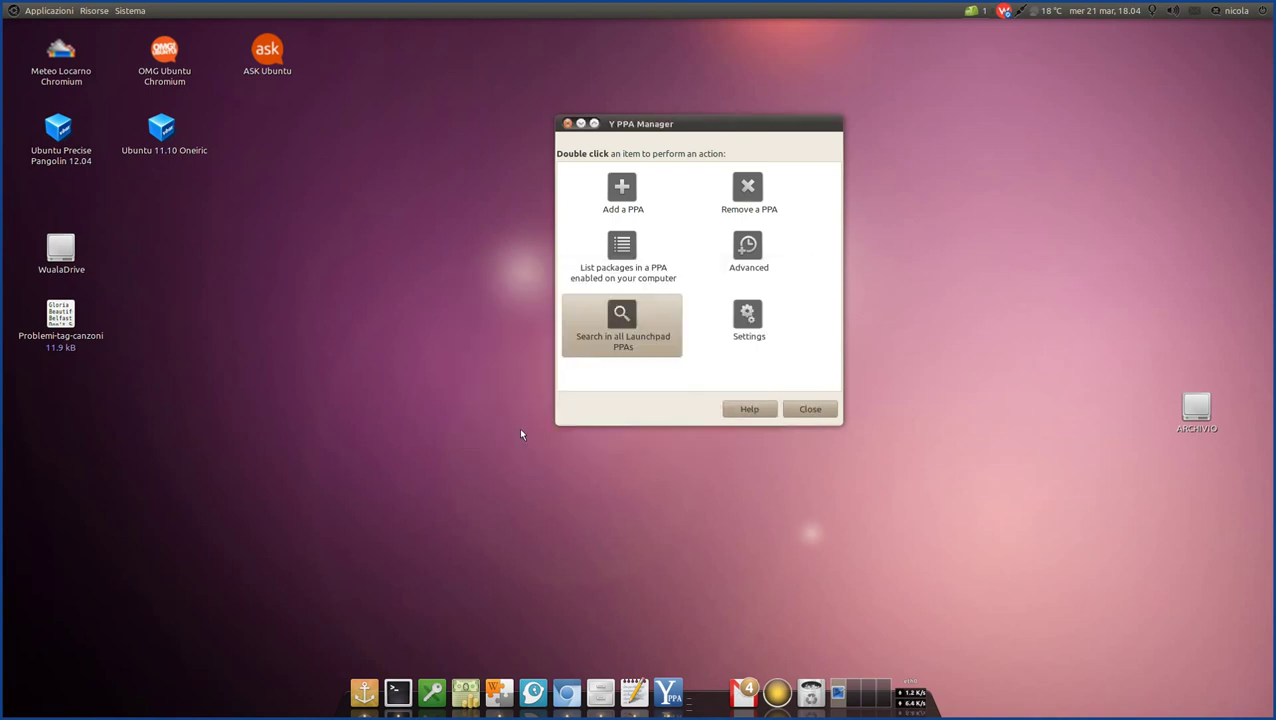
# Open the Y PPA Manager settings and view the available PPA-Purge and Ubuntu Indicator choices without changing either.
pyautogui.doubleClick(743, 319)
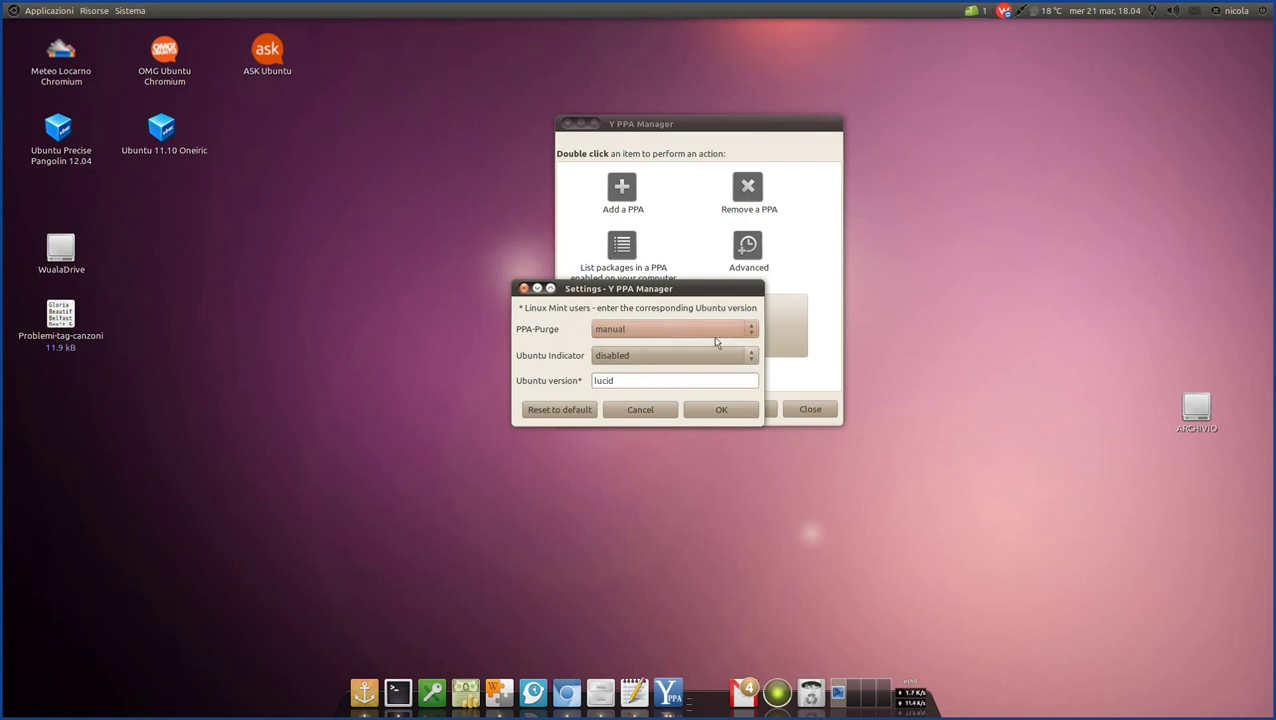
pyautogui.click(751, 337)
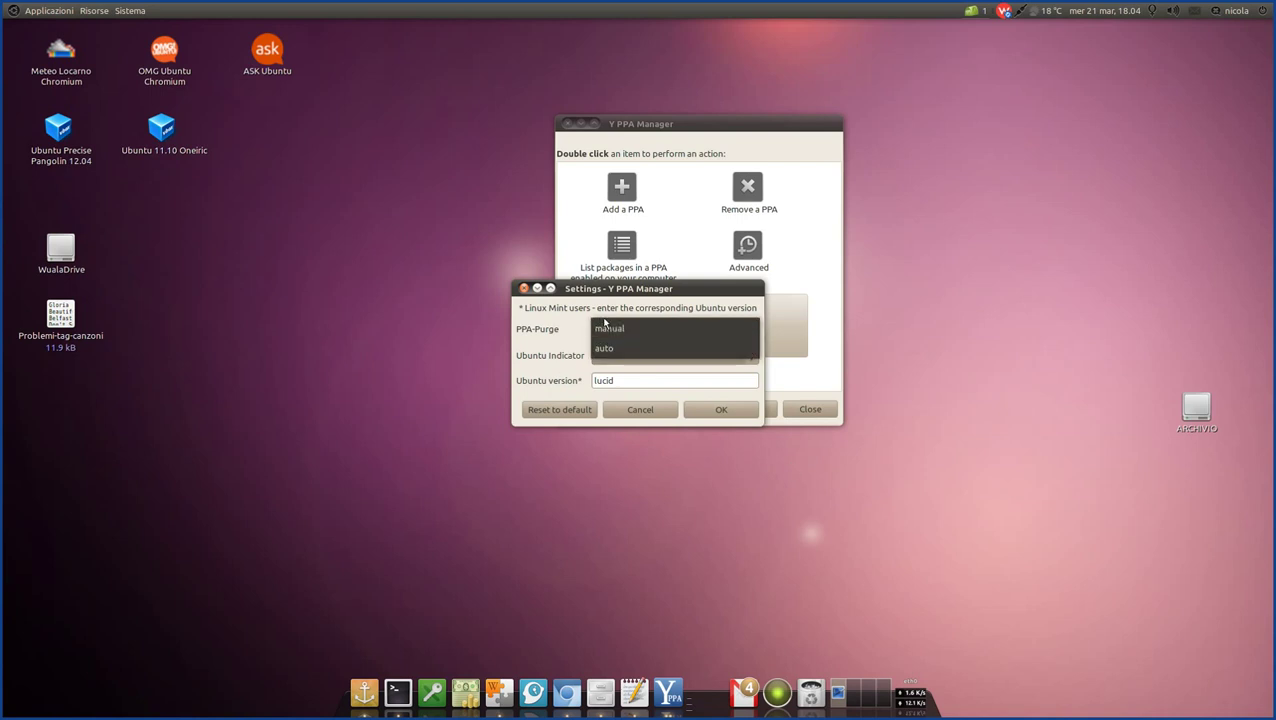
pyautogui.click(598, 292)
pyautogui.click(624, 362)
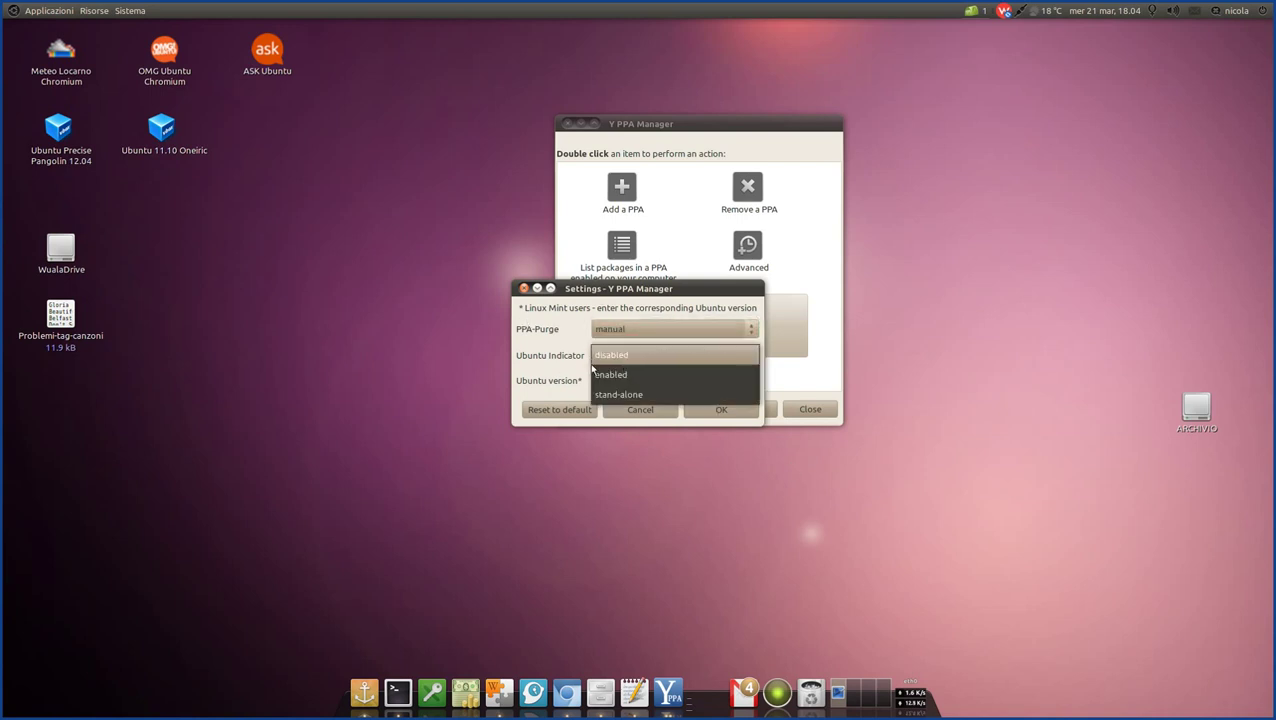
pyautogui.click(571, 315)
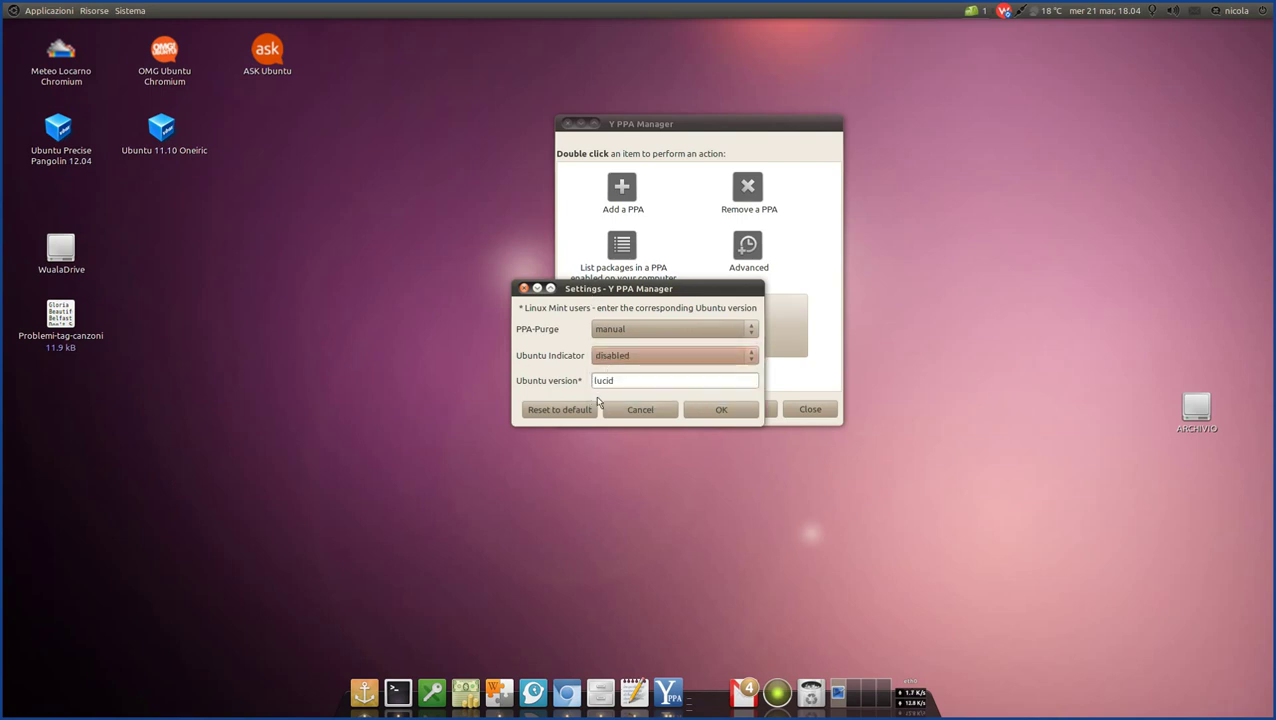
# Highlight the Ubuntu version value in the settings without editing it, and cancel the Settings window.
pyautogui.moveTo(637, 383); pyautogui.dragTo(527, 373)
pyautogui.click(628, 383)
pyautogui.moveTo(614, 386); pyautogui.dragTo(588, 388)
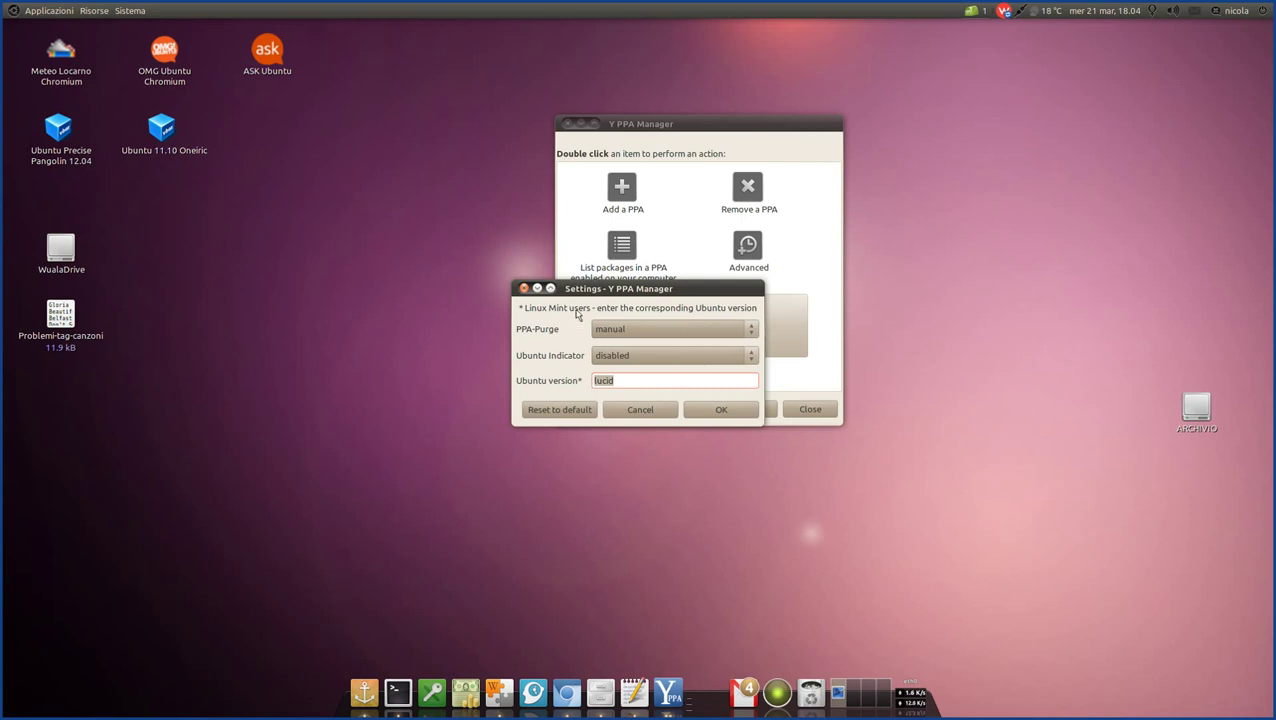
pyautogui.click(622, 386)
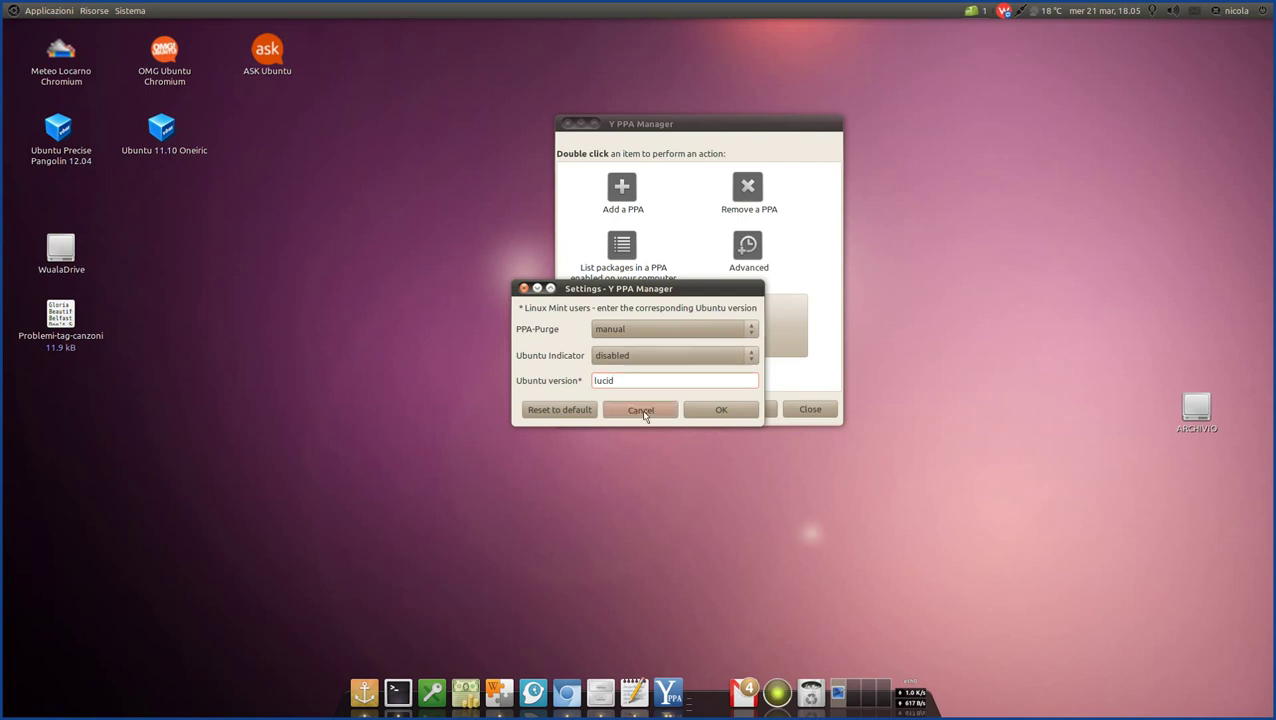
pyautogui.click(650, 411)
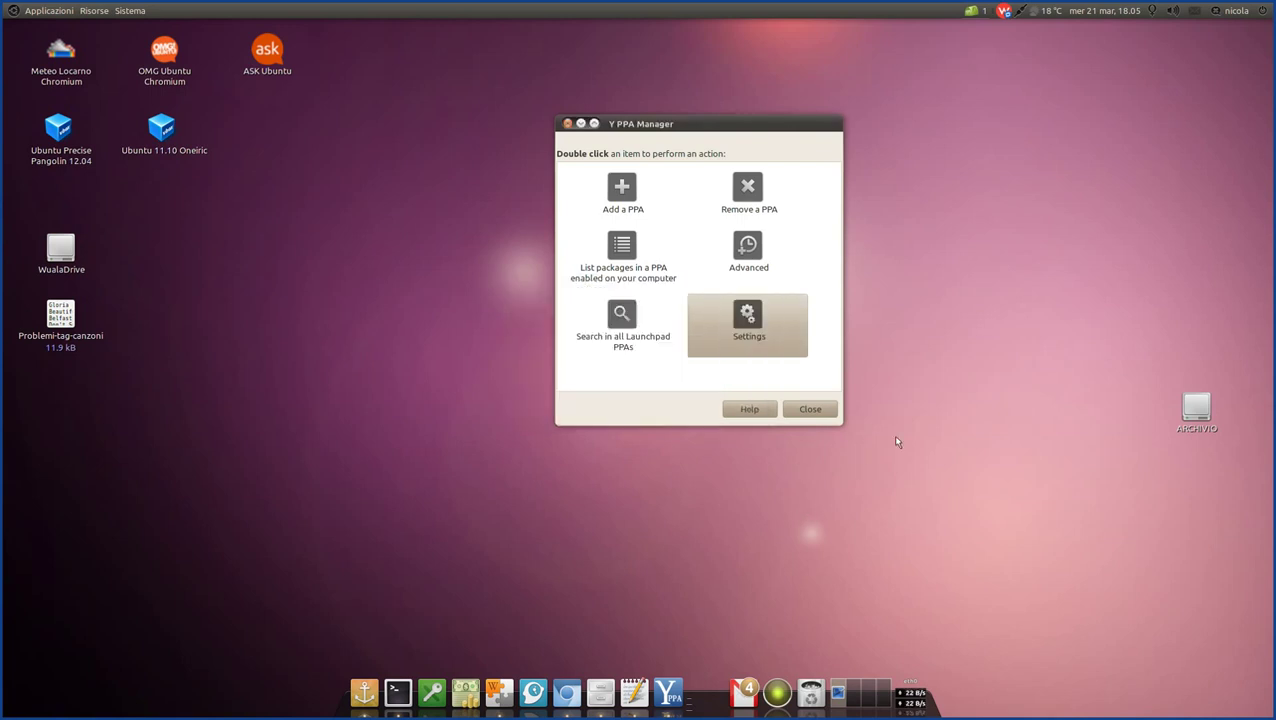
# Close Y PPA Manager, and check the running encoding output in the terminal before minimizing it.
pyautogui.moveTo(627, 130)
pyautogui.mouseDown()
pyautogui.moveTo(630, 114)
pyautogui.moveTo(627, 124)
pyautogui.mouseUp()
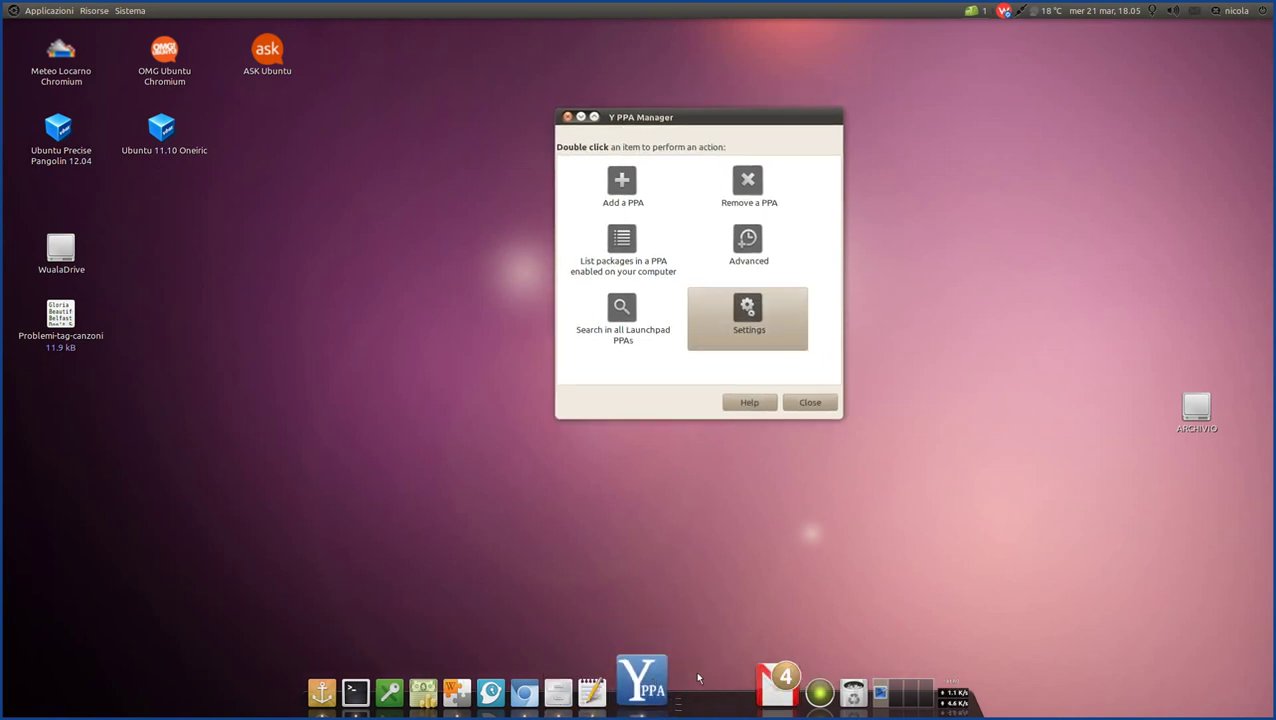
pyautogui.click(822, 404)
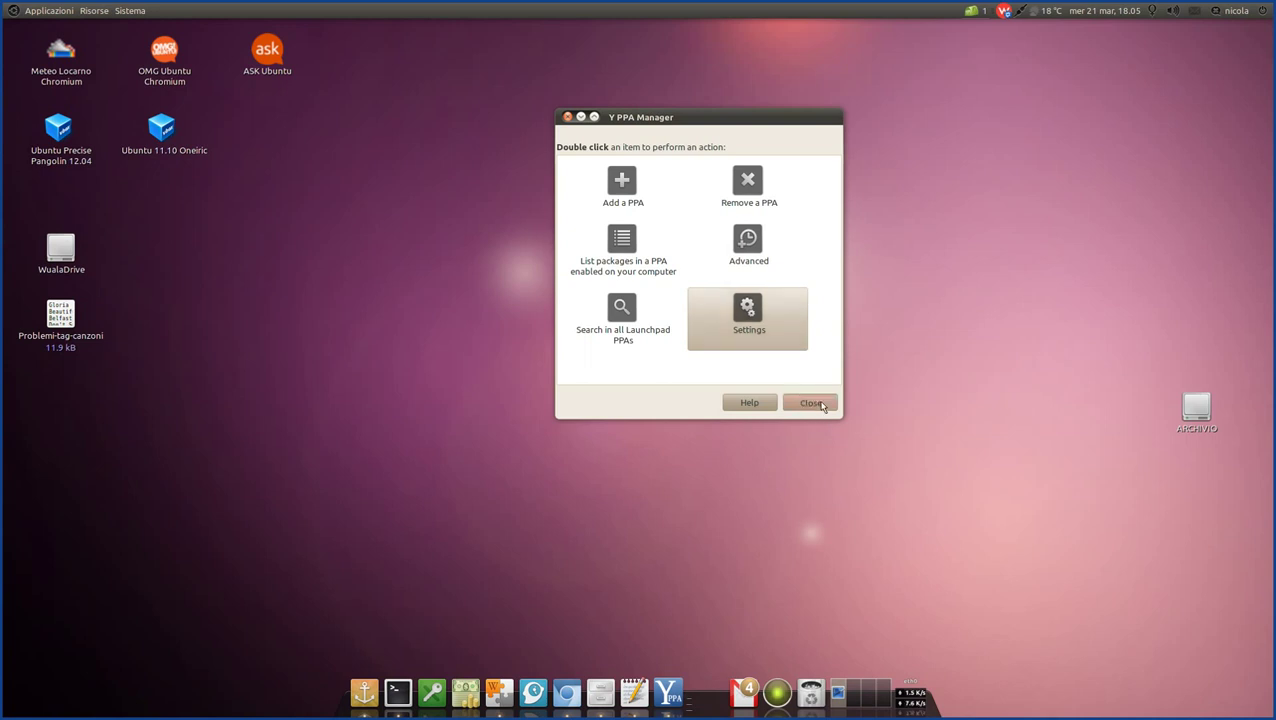
pyautogui.click(822, 404)
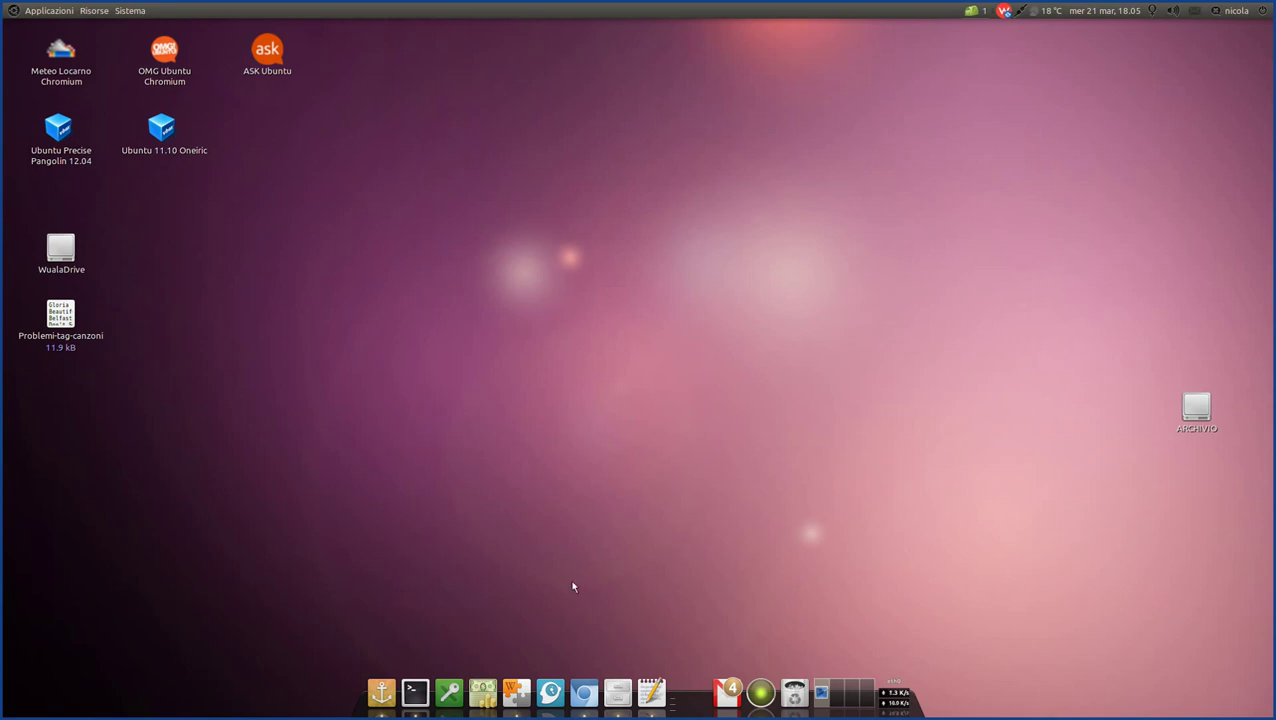
pyautogui.click(418, 693)
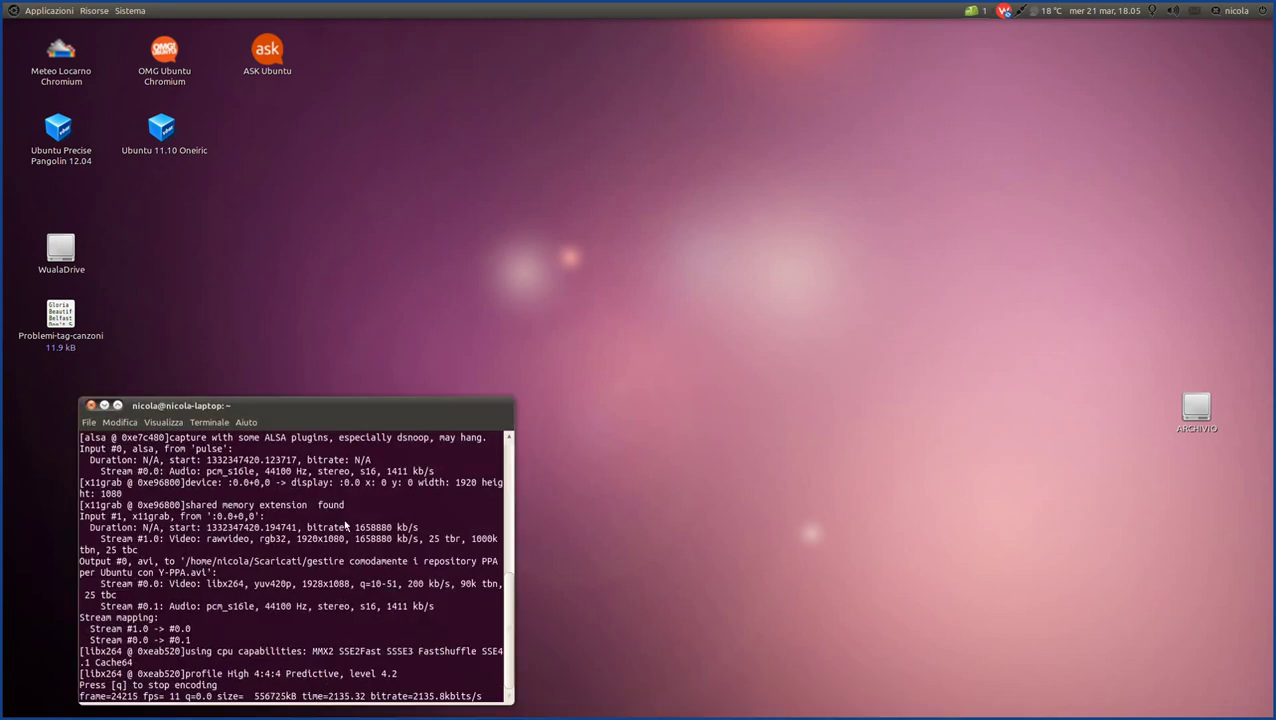
pyautogui.click(104, 405)
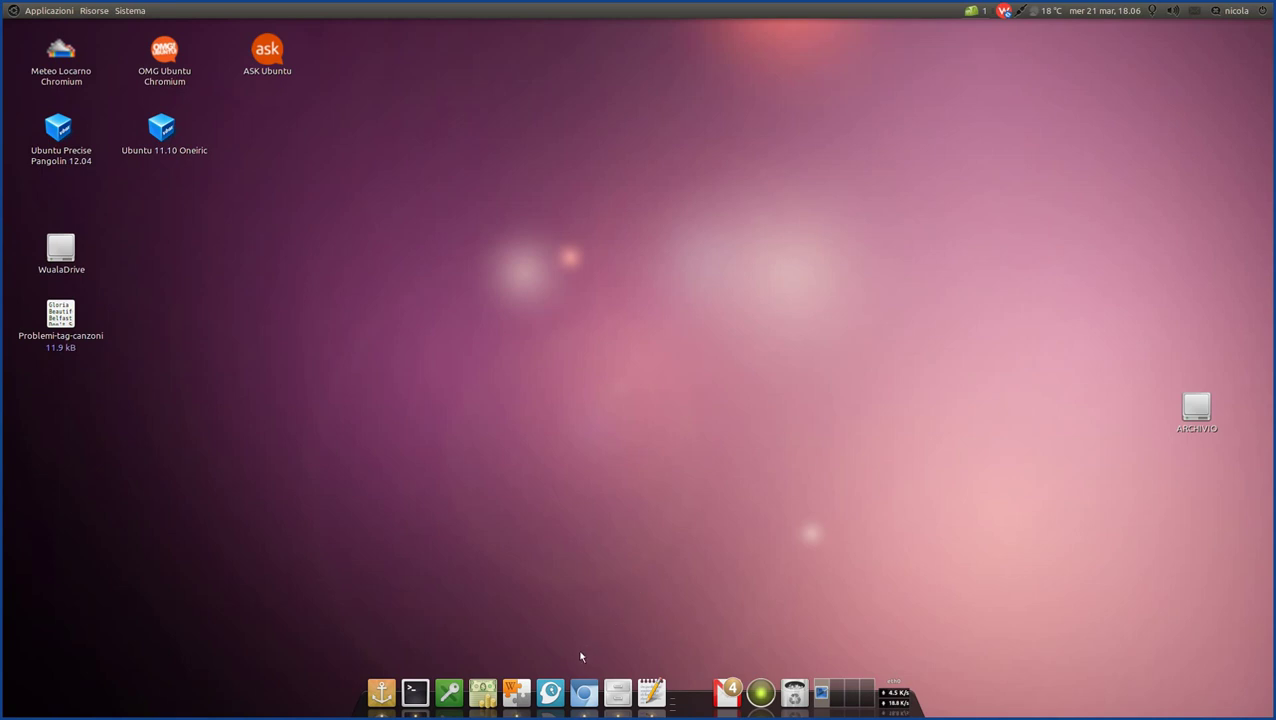
# Switch to Chromium, revisit the Launchpad Help page on Packaging/PPA, and minimize the browser.
pyautogui.click(585, 690)
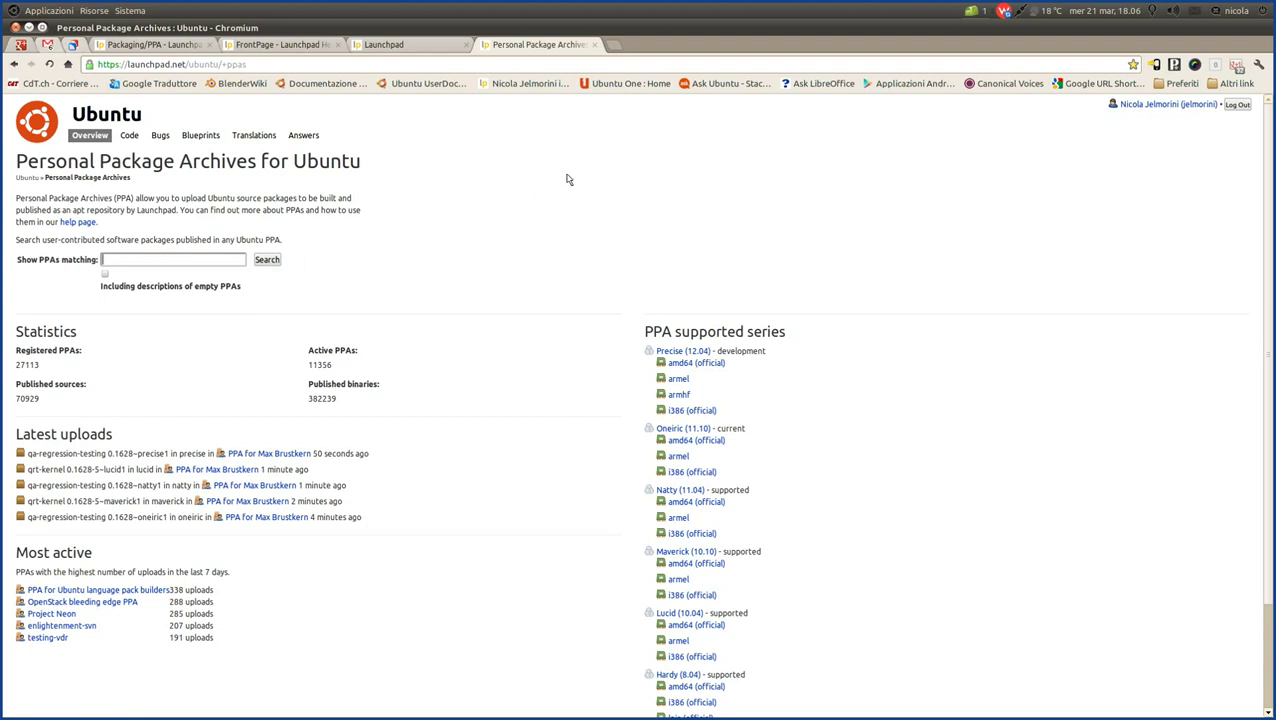
pyautogui.click(155, 47)
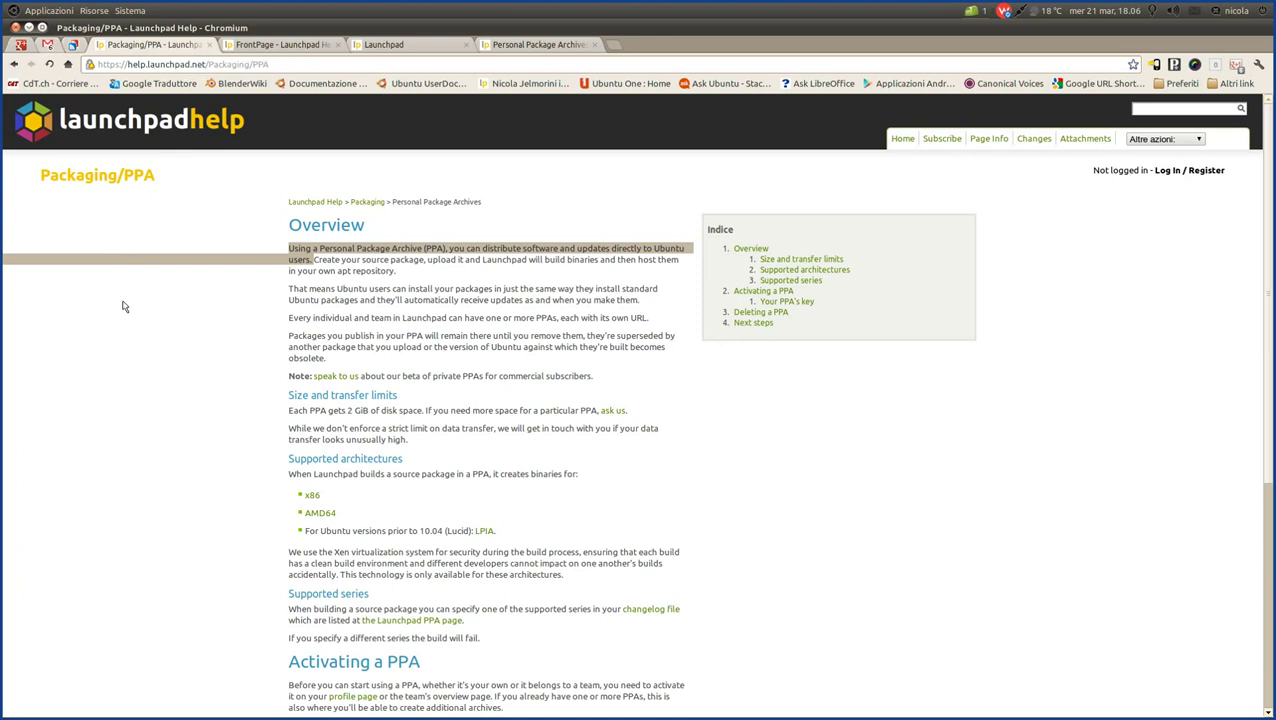
pyautogui.click(278, 50)
pyautogui.click(112, 48)
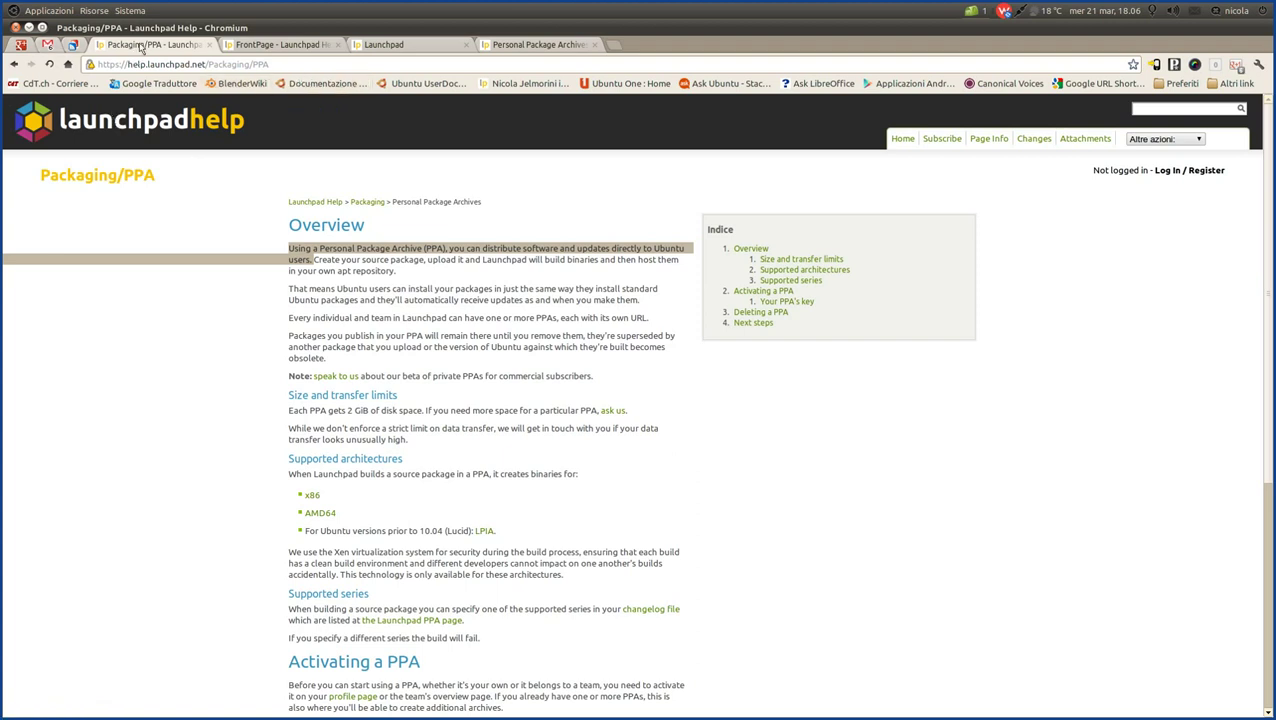
pyautogui.click(28, 27)
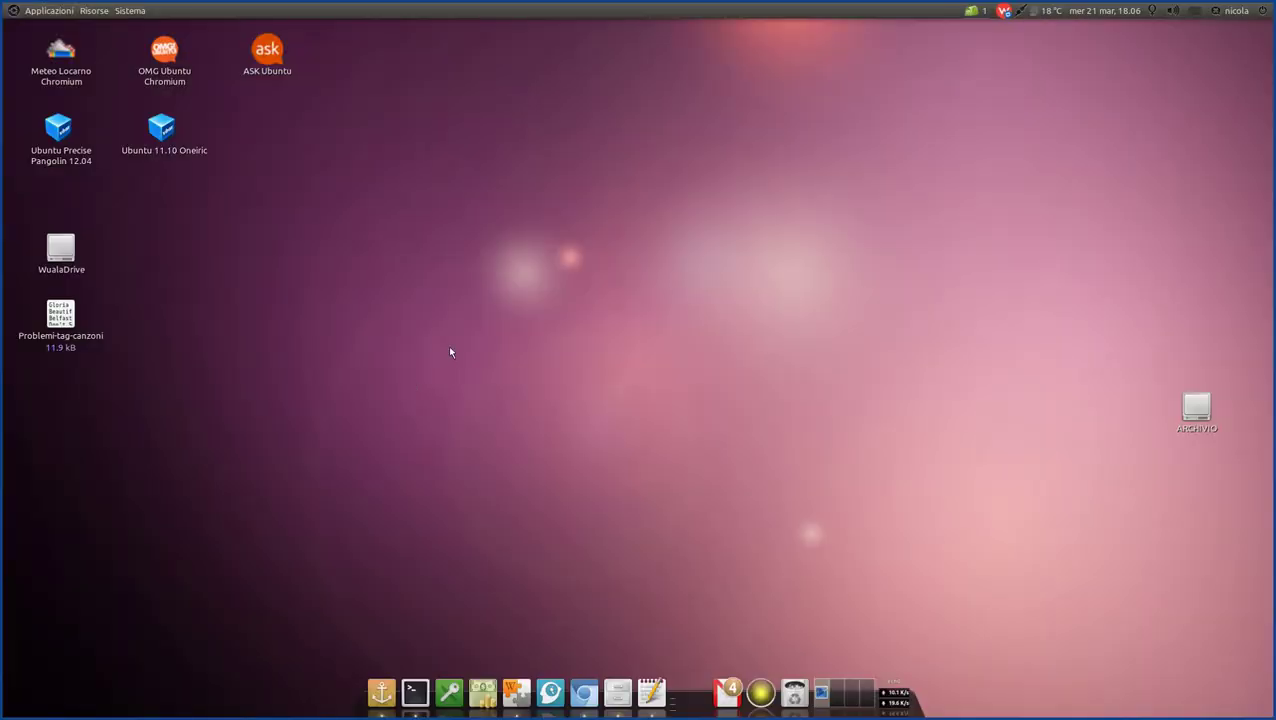